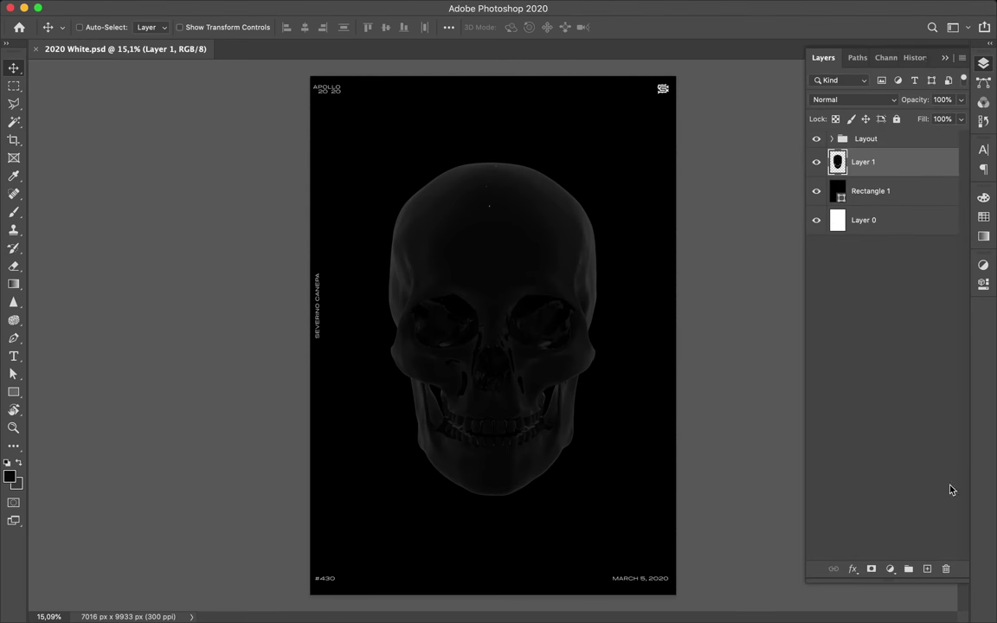
Add a Levels adjustment with black input 5 and white input 96 to brighten the skull.
{"action": "left_click", "coordinate": [891, 569]}
{"action": "left_click", "coordinate": [926, 387]}
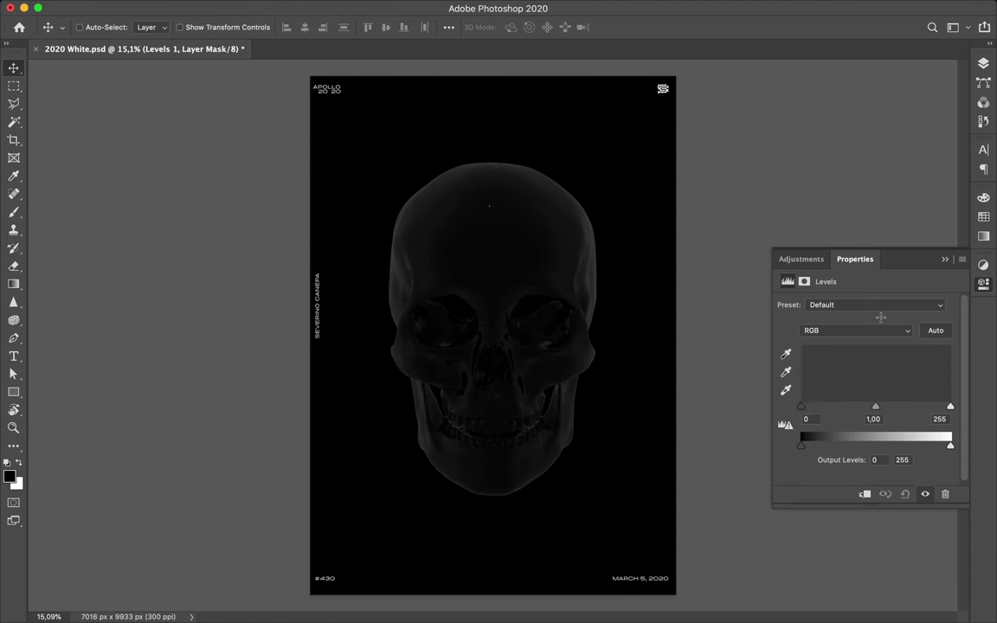
{"action": "left_click_drag", "start_coordinate": [951, 406], "coordinate": [827, 407]}
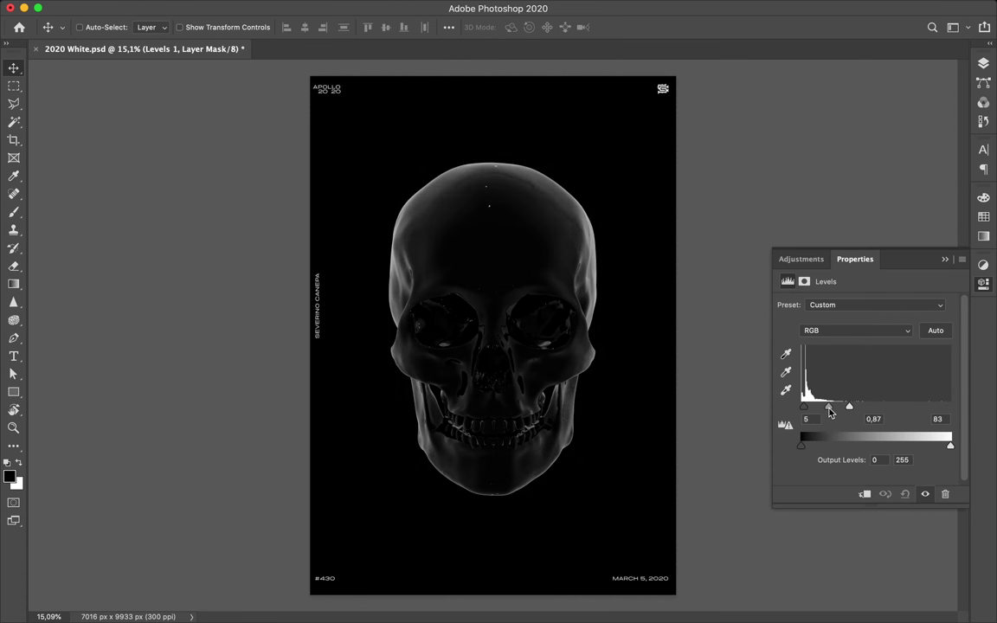
{"action": "left_click", "coordinate": [984, 64]}
Try an Exposure adjustment at about +1,01, compare it, then delete it.
{"action": "left_click", "coordinate": [871, 568]}
{"action": "left_click", "coordinate": [915, 411]}
{"action": "mouse_move", "coordinate": [865, 339]}
{"action": "left_mouse_down"}
{"action": "mouse_move", "coordinate": [839, 339]}
{"action": "mouse_move", "coordinate": [880, 340]}
{"action": "mouse_move", "coordinate": [868, 339]}
{"action": "mouse_move", "coordinate": [866, 367]}
{"action": "mouse_move", "coordinate": [874, 367]}
{"action": "mouse_move", "coordinate": [808, 391]}
{"action": "mouse_move", "coordinate": [902, 388]}
{"action": "mouse_move", "coordinate": [869, 390]}
{"action": "left_mouse_up"}
{"action": "left_click", "coordinate": [984, 63]}
{"action": "left_click", "coordinate": [816, 162]}
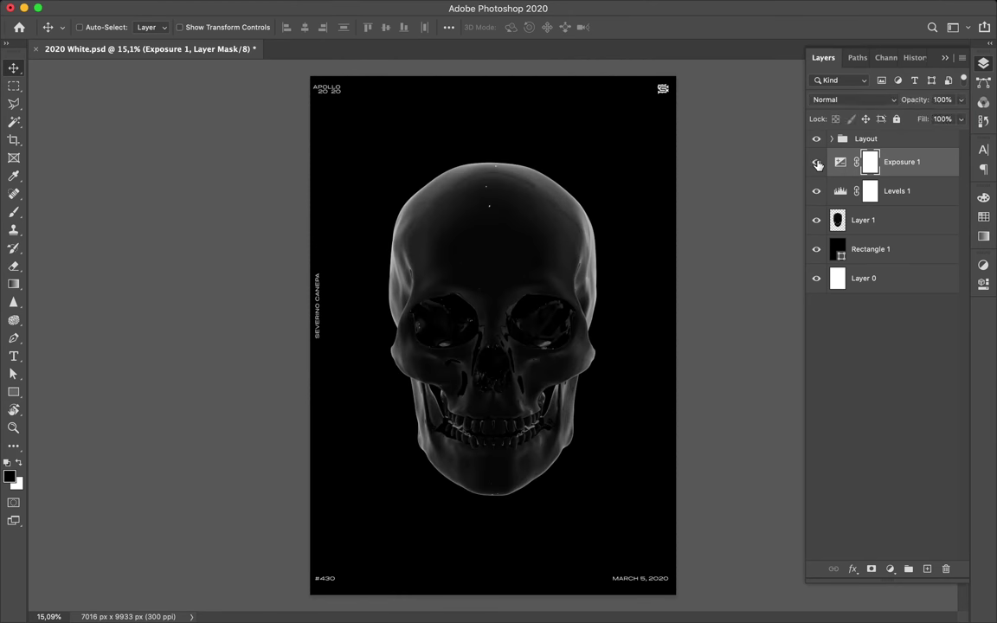
{"action": "key", "text": "BackSpace"}
Recheck the Levels 1 settings and select the Rectangle 1 layer.
{"action": "double_click", "coordinate": [846, 165]}
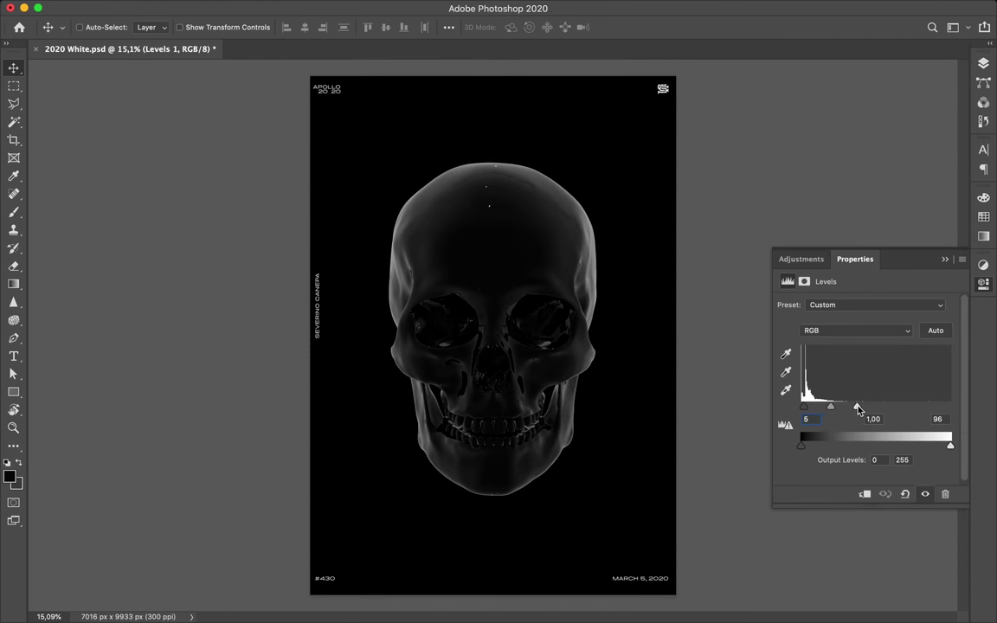
{"action": "left_click", "coordinate": [984, 63]}
{"action": "left_click", "coordinate": [874, 221]}
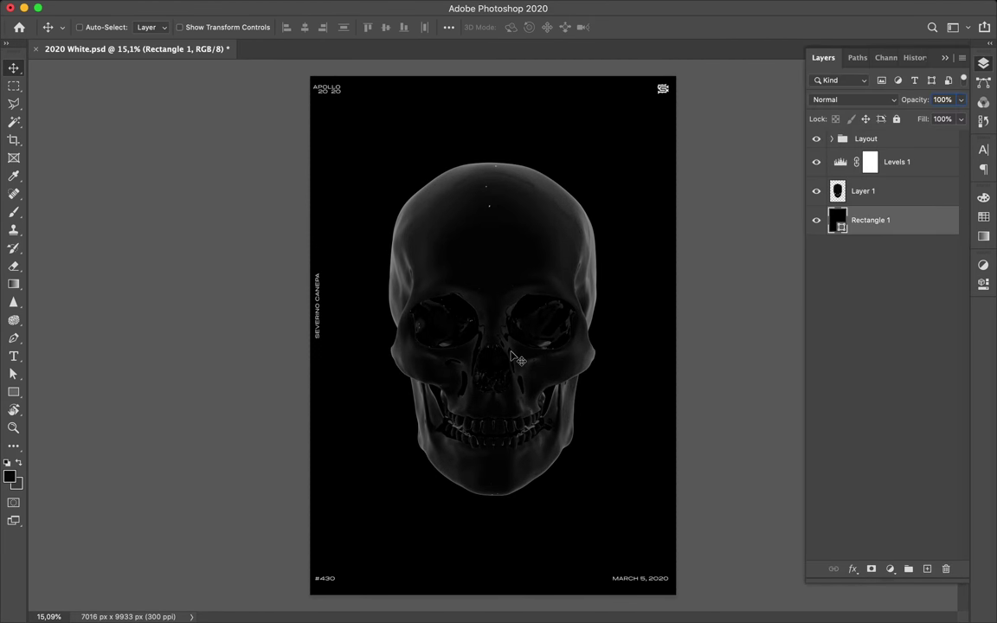
Merge the Levels adjustment into the skull and lasso a diagonal cut across it.
{"action": "key", "text": "alt+bracketright"}
{"action": "key", "text": "shift+alt+bracketright"}
{"action": "key", "text": "ctrl+e"}
{"action": "key", "text": "l"}
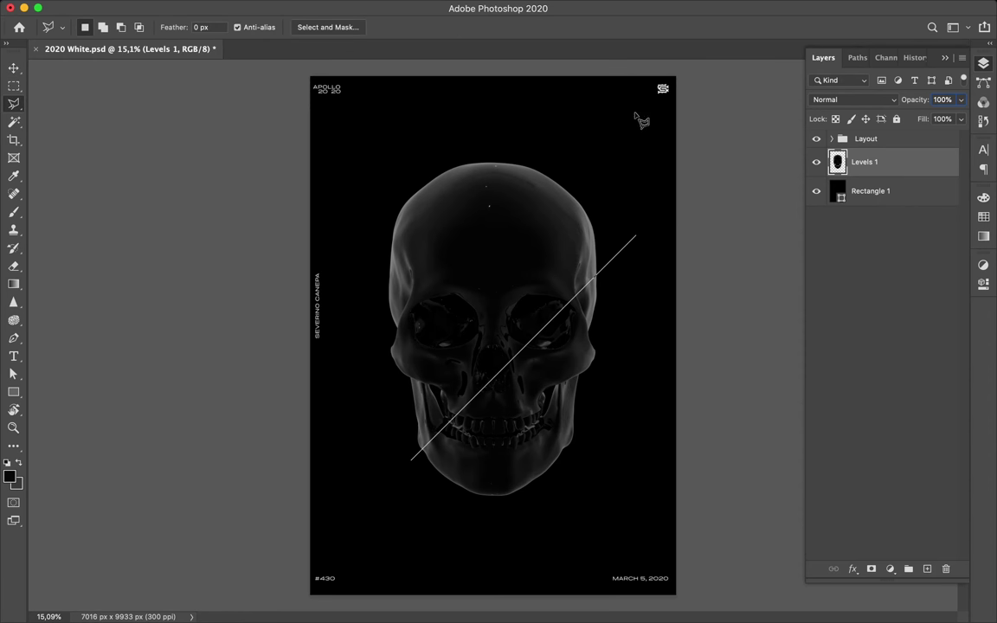
{"action": "left_click", "coordinate": [411, 465]}
Copy the upper skull slice to its own layer and shift it up and left.
{"action": "key", "text": "ctrl+j"}
{"action": "key", "text": "v"}
{"action": "key", "text": "alt+bracketleft"}
{"action": "key", "text": "ctrl+t"}
{"action": "key", "text": "ctrl+j"}
{"action": "left_click", "coordinate": [881, 192]}
{"action": "key", "text": "ctrl+t"}
{"action": "key", "text": "Return"}
{"action": "key", "text": "alt+bracketright"}
{"action": "left_click_drag", "start_coordinate": [468, 273], "coordinate": [463, 249]}
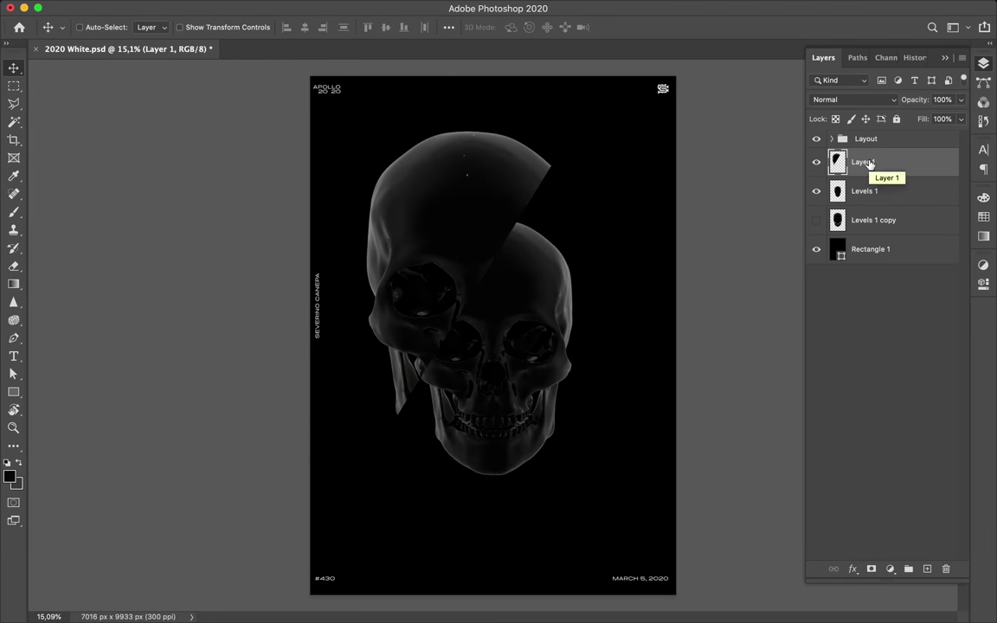
Create a new layer beneath the fragment and fill the fragment outline with sampled black.
{"action": "key", "text": "ctrl+j"}
{"action": "key", "text": "ctrl+z"}
{"action": "left_click", "coordinate": [929, 570], "text": "ctrl"}
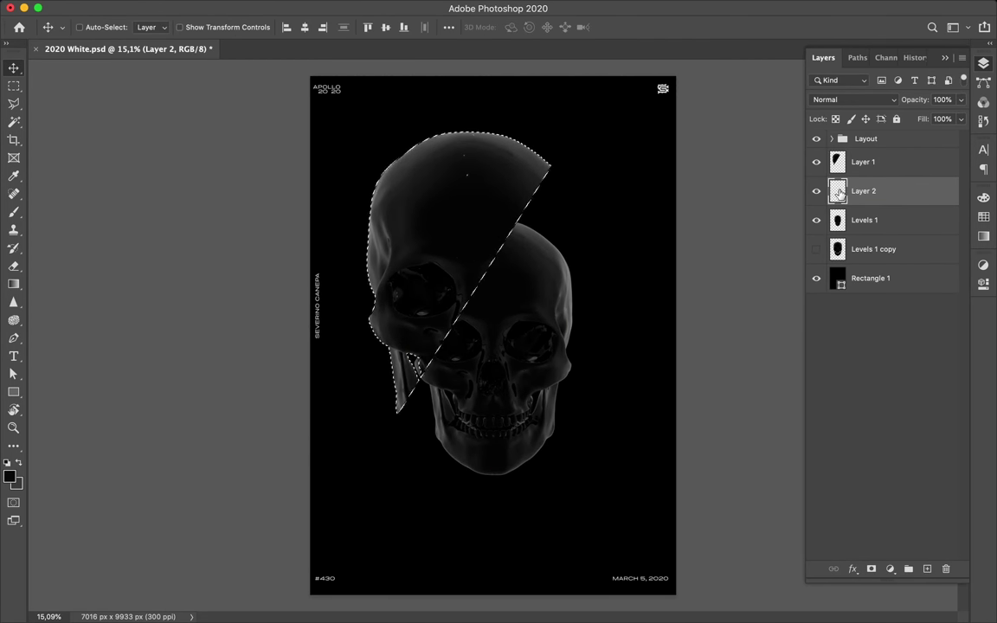
{"action": "key", "text": "i"}
{"action": "left_click", "coordinate": [422, 262]}
{"action": "key", "text": "b"}
{"action": "right_click", "coordinate": [426, 170]}
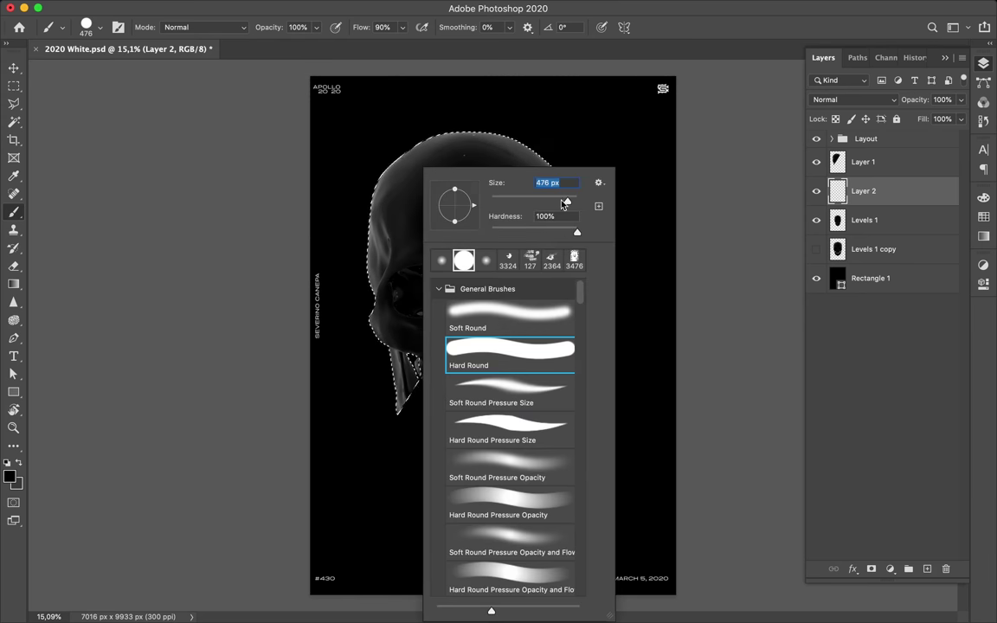
{"action": "key", "text": "Escape"}
{"action": "key", "text": "alt+BackSpace"}
{"action": "key", "text": "m"}
{"action": "key", "text": "ctrl+d"}
Blur the black shadow layer with a 156 px Gaussian Blur.
{"action": "key", "text": "v"}
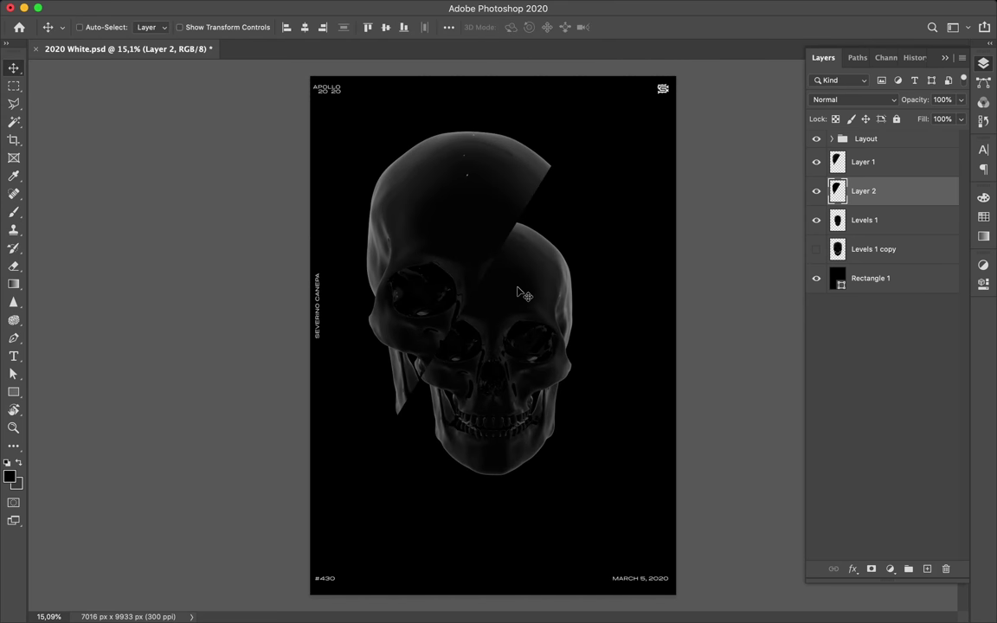
{"action": "left_click", "coordinate": [323, 8]}
{"action": "left_click", "coordinate": [576, 227]}
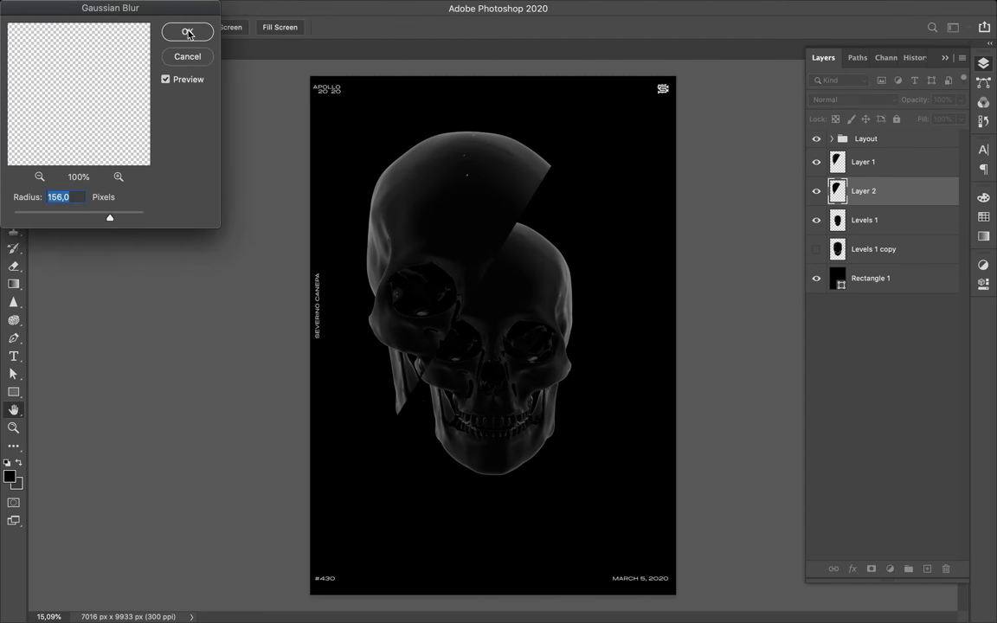
{"action": "left_click", "coordinate": [189, 35]}
{"action": "left_click", "coordinate": [285, 8]}
{"action": "left_click", "coordinate": [337, 39]}
Warp the shadow so it bends outward at its top-right.
{"action": "key", "text": "ctrl+t"}
{"action": "right_click", "coordinate": [512, 253]}
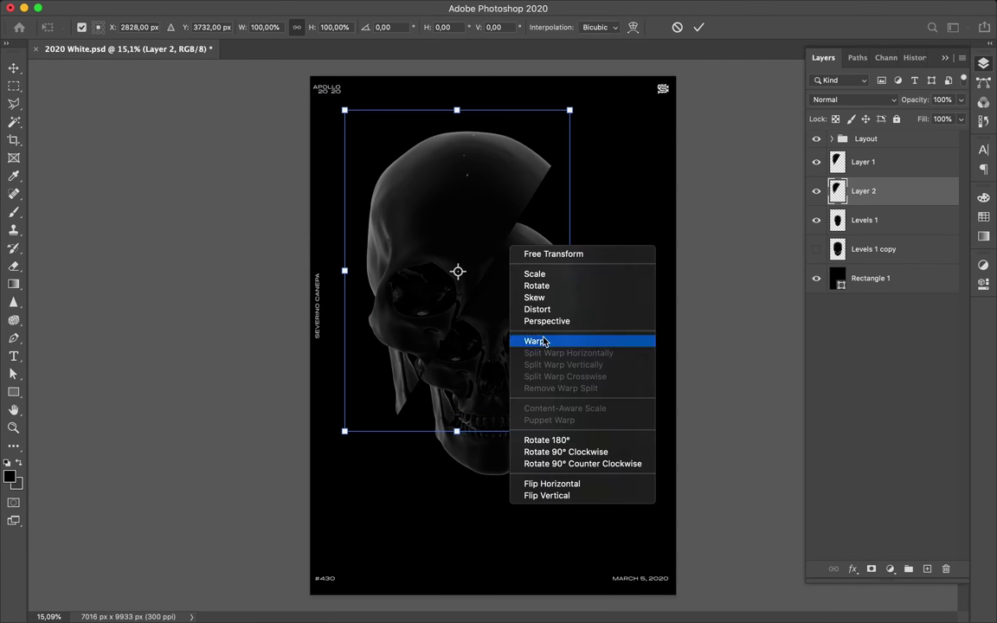
{"action": "left_click", "coordinate": [535, 340]}
{"action": "left_click_drag", "start_coordinate": [468, 209], "coordinate": [571, 209]}
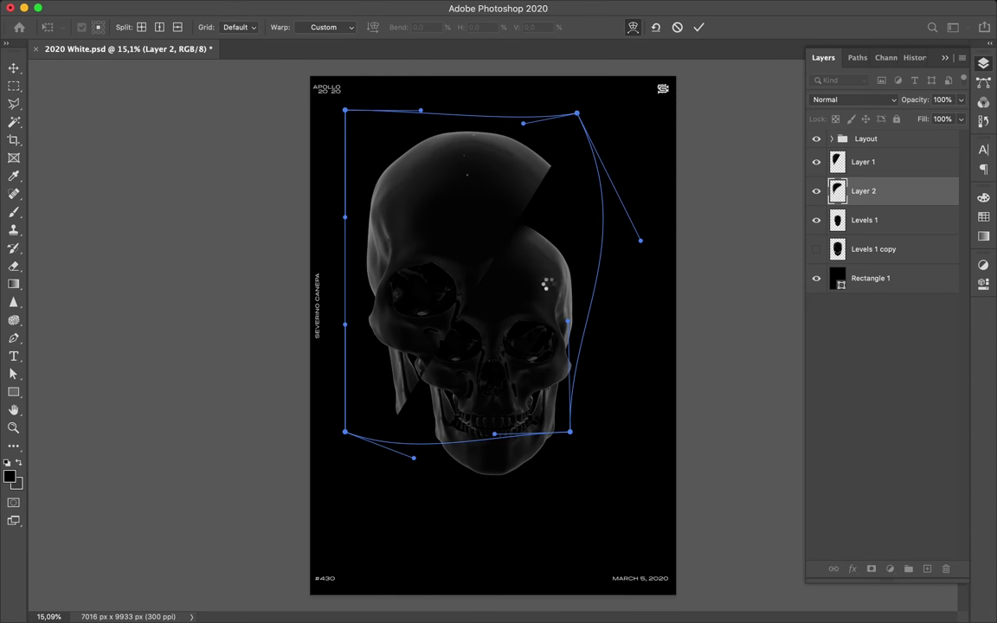
{"action": "key", "text": "Return"}
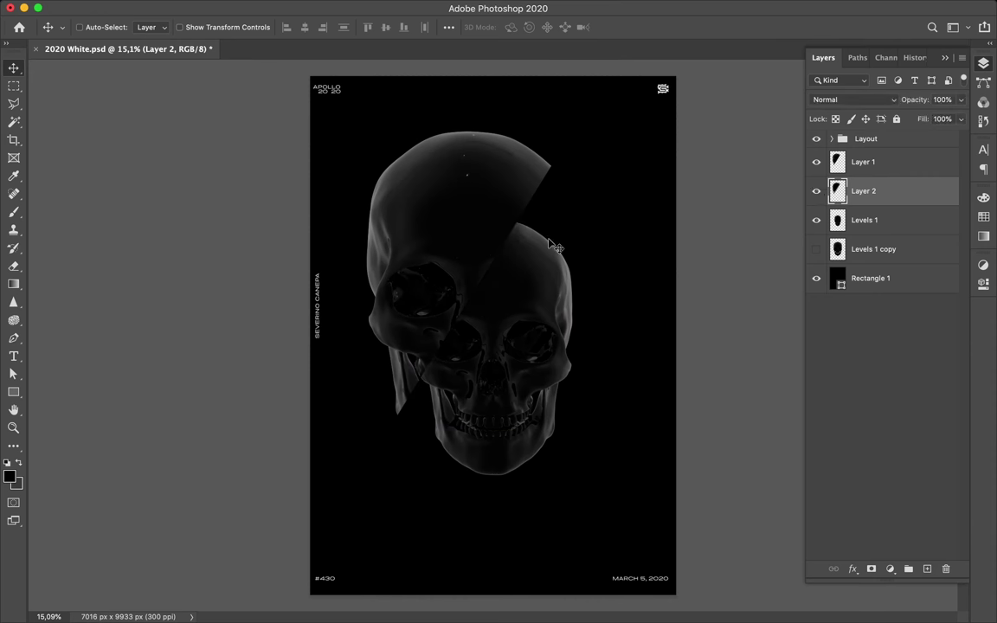
{"action": "scroll", "coordinate": [441, 394], "scroll_direction": "up", "scroll_amount": 2}
Move the lower skull piece up and to the left.
{"action": "left_click_drag", "start_coordinate": [477, 344], "coordinate": [468, 314]}
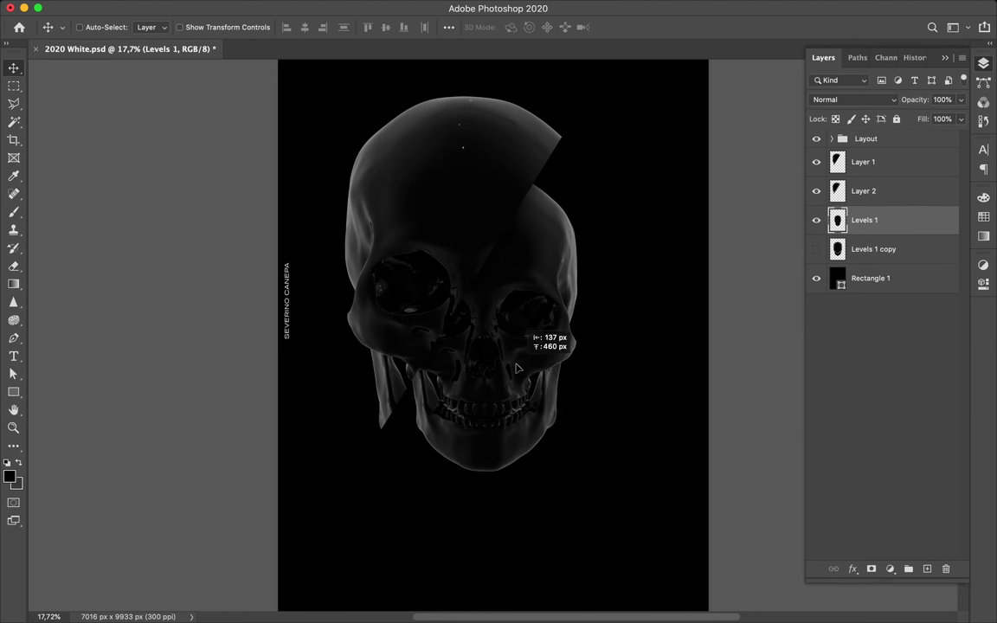
{"action": "key", "text": "l"}
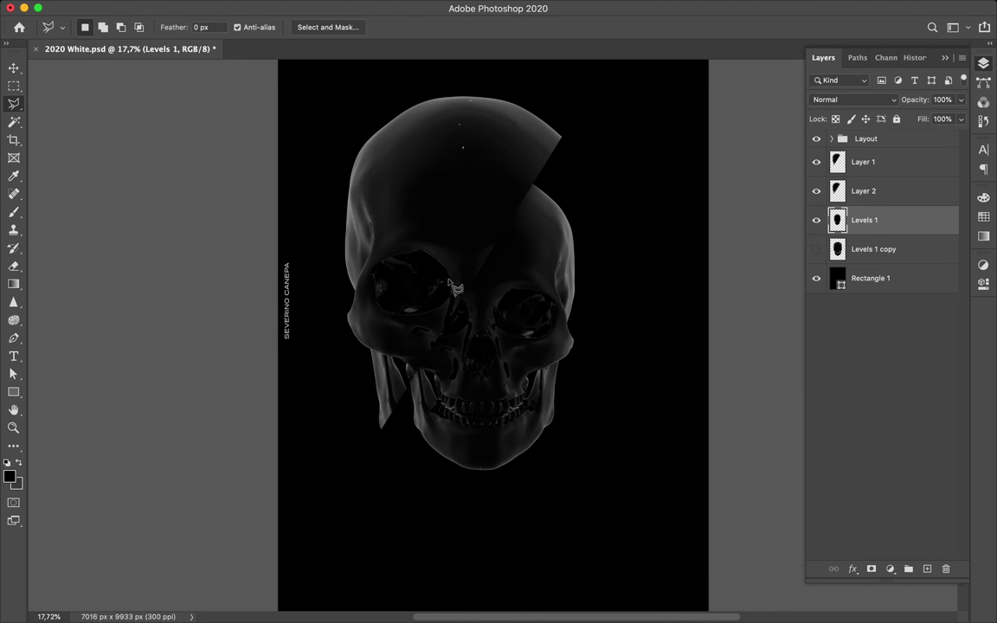
{"action": "key", "text": "v"}
{"action": "scroll", "coordinate": [431, 164], "scroll_direction": "up", "scroll_amount": 2}
Copy a circle around the left eye socket to a new layer and move it up-right.
{"action": "key", "text": "u"}
{"action": "left_click", "coordinate": [13, 86]}
{"action": "left_click", "coordinate": [78, 90]}
{"action": "left_click_drag", "start_coordinate": [382, 304], "coordinate": [436, 355]}
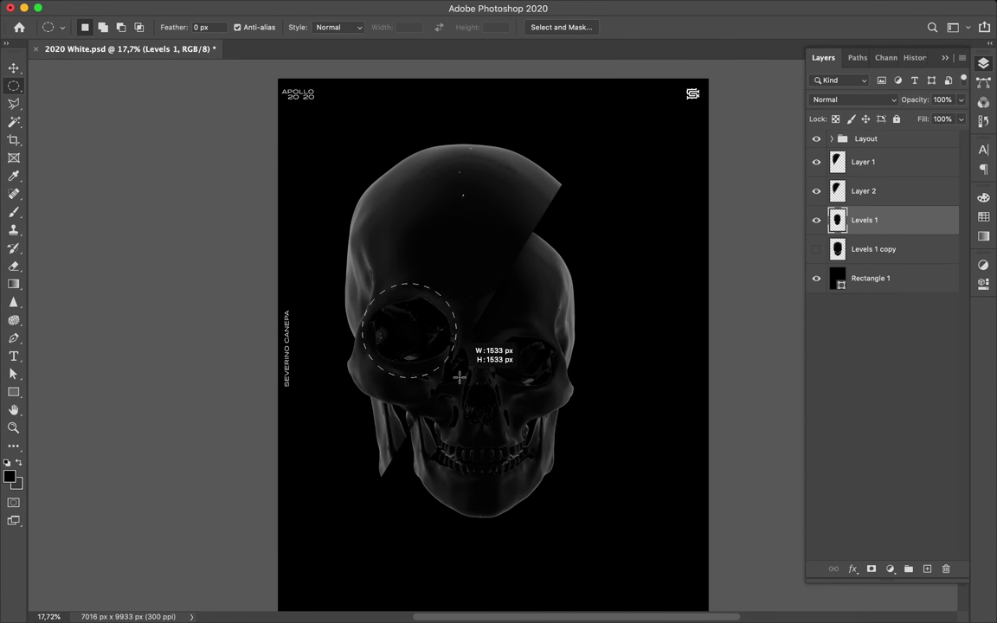
{"action": "left_click", "coordinate": [863, 162]}
{"action": "key", "text": "ctrl+j"}
{"action": "key", "text": "v"}
{"action": "left_click_drag", "start_coordinate": [407, 333], "coordinate": [577, 290]}
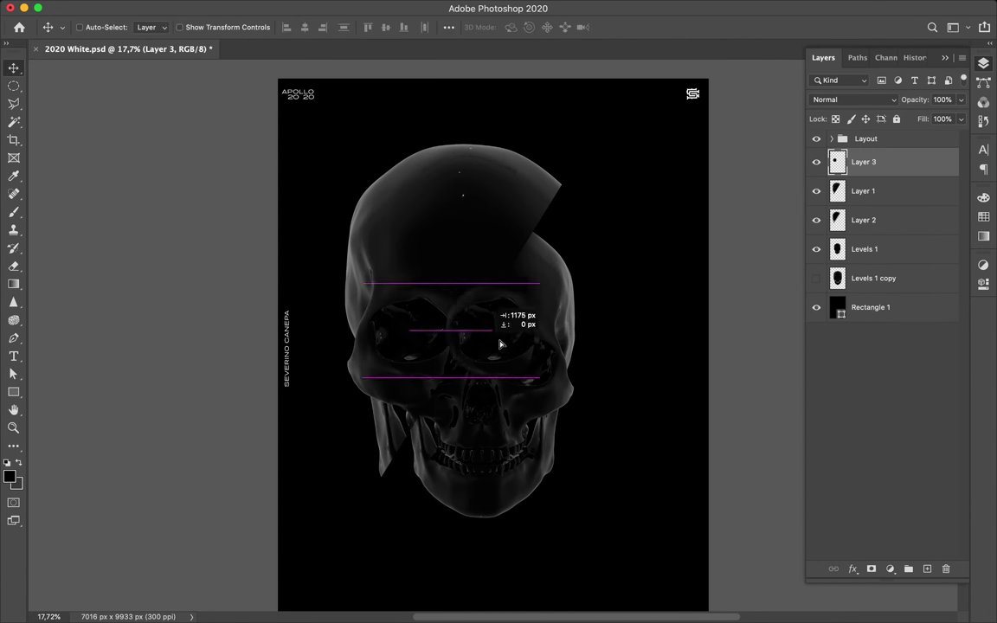
{"action": "key", "text": "ctrl+0"}
Switch the Rectangle 1 background's fill to a gradient.
{"action": "left_click", "coordinate": [870, 307]}
{"action": "key", "text": "a"}
{"action": "left_click", "coordinate": [206, 26]}
{"action": "left_click", "coordinate": [174, 54]}
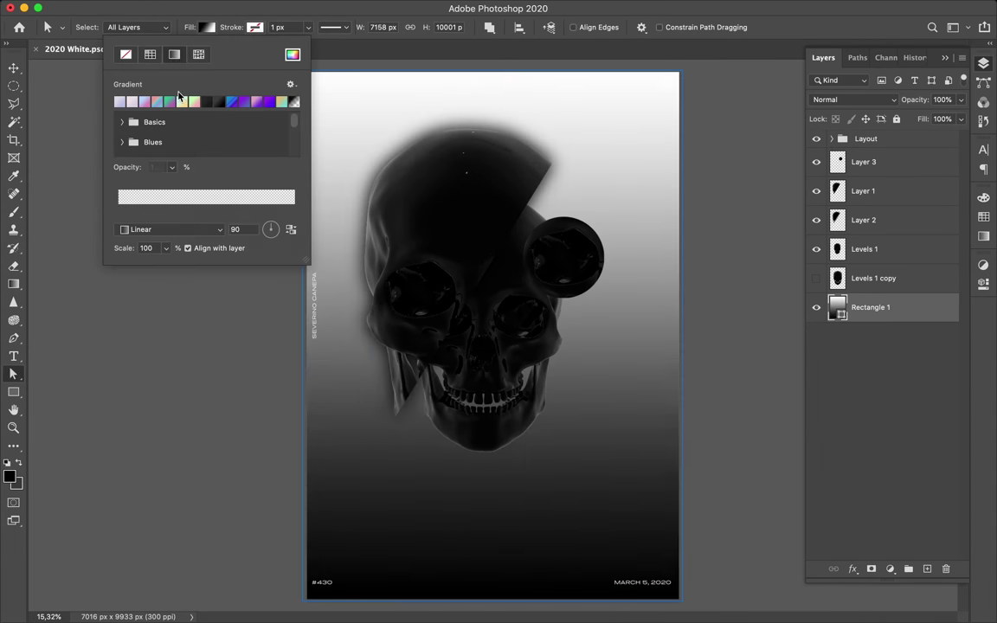
Apply a dark gradient preset and set the left stop to near-black #020202.
{"action": "left_click", "coordinate": [206, 101]}
{"action": "double_click", "coordinate": [117, 213]}
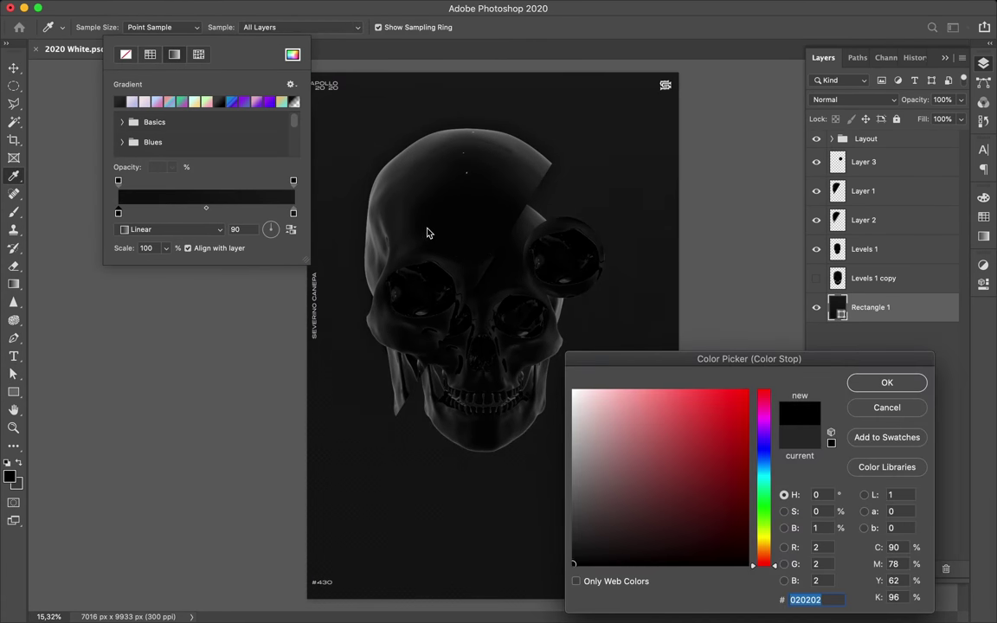
{"action": "left_click", "coordinate": [875, 385]}
{"action": "left_click", "coordinate": [206, 26]}
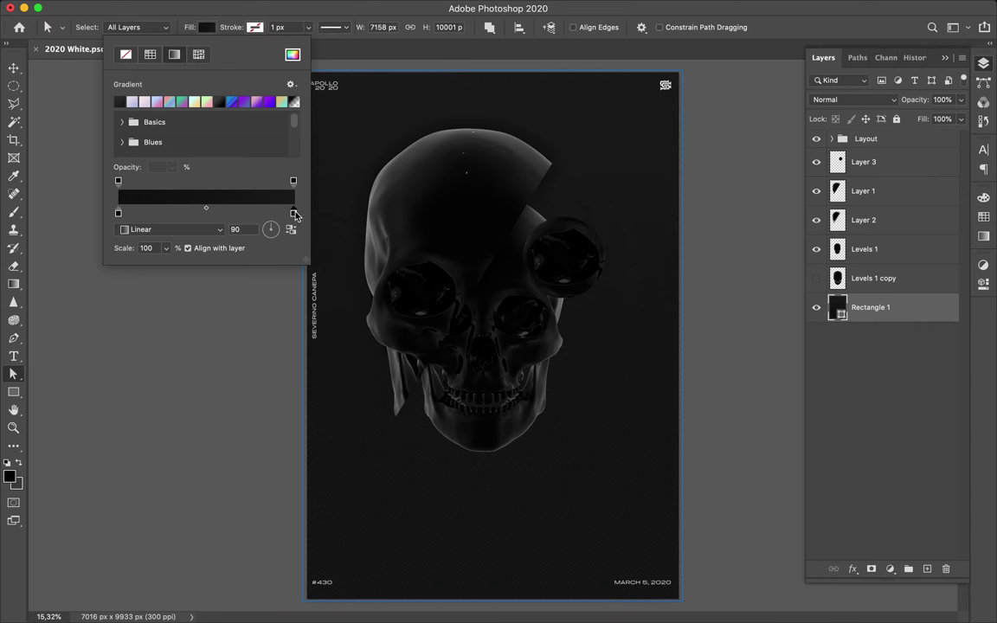
{"action": "double_click", "coordinate": [293, 213]}
{"action": "key", "text": "Return"}
Set the gradient's right stop to dark grey #222222 sampled from the poster.
{"action": "scroll", "coordinate": [485, 367], "scroll_direction": "up", "scroll_amount": 3}
{"action": "scroll", "coordinate": [485, 367], "scroll_direction": "up", "scroll_amount": 3}
{"action": "scroll", "coordinate": [485, 367], "scroll_direction": "up", "scroll_amount": 3}
{"action": "scroll", "coordinate": [485, 367], "scroll_direction": "down", "scroll_amount": 3}
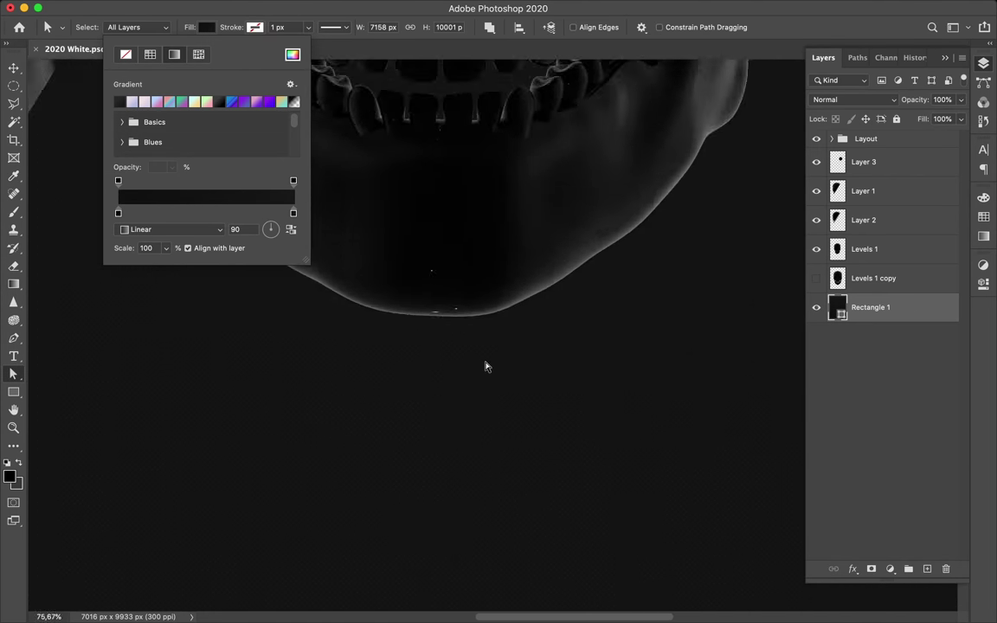
{"action": "scroll", "coordinate": [485, 367], "scroll_direction": "down", "scroll_amount": 3}
{"action": "scroll", "coordinate": [484, 367], "scroll_direction": "down", "scroll_amount": 2}
{"action": "key", "text": "v"}
{"action": "key", "text": "u"}
{"action": "left_click", "coordinate": [97, 27]}
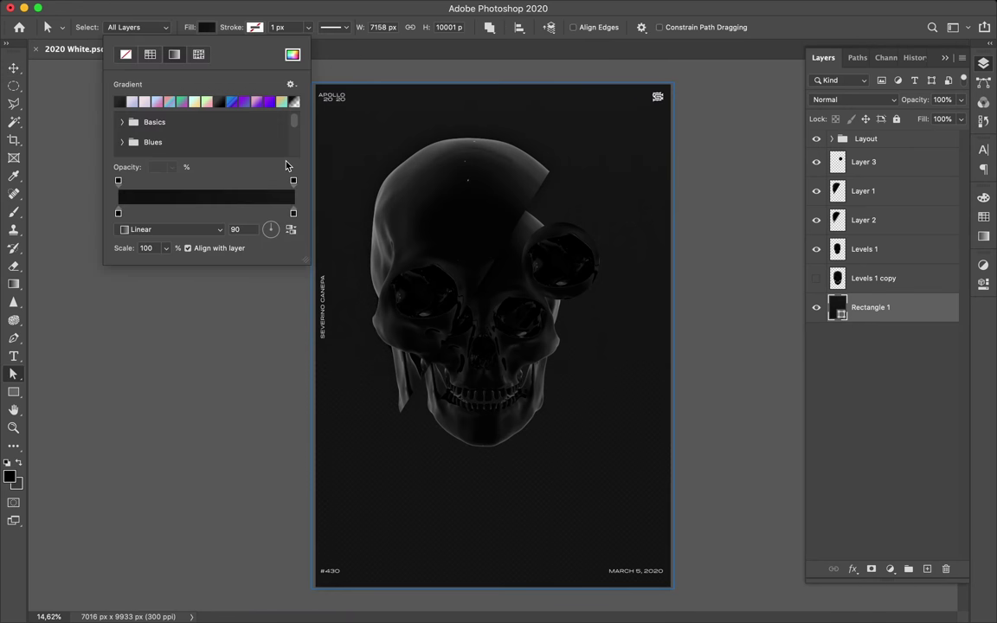
{"action": "double_click", "coordinate": [294, 213]}
{"action": "left_click_drag", "start_coordinate": [402, 227], "coordinate": [400, 201]}
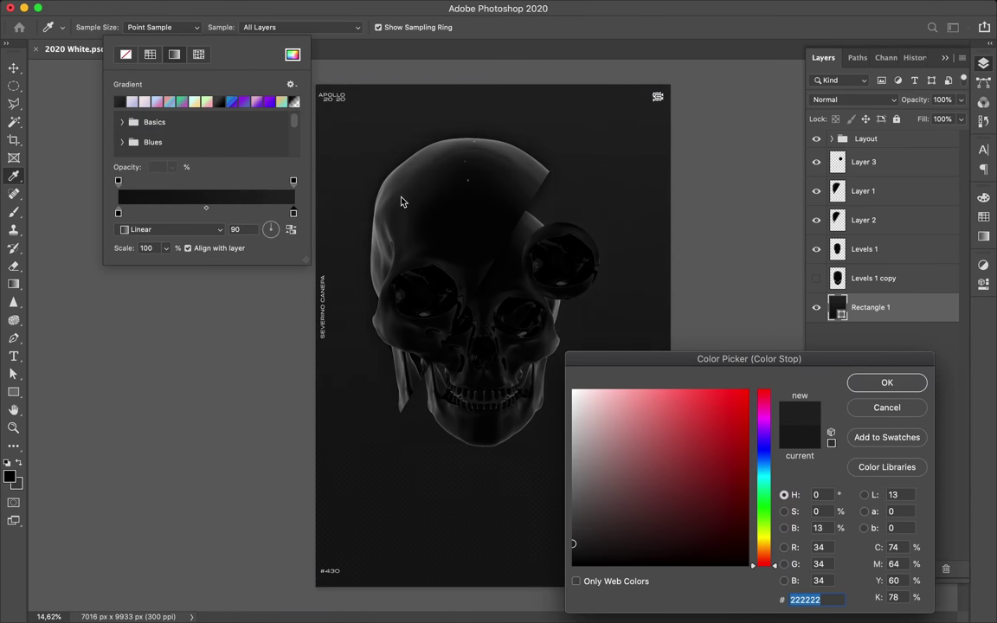
{"action": "left_click", "coordinate": [895, 384]}
Move all skull artwork above the background down and slightly right.
{"action": "key", "text": "a"}
{"action": "scroll", "coordinate": [497, 424], "scroll_direction": "up", "scroll_amount": 5}
{"action": "scroll", "coordinate": [496, 423], "scroll_direction": "up", "scroll_amount": 4}
{"action": "scroll", "coordinate": [496, 423], "scroll_direction": "up", "scroll_amount": 4}
{"action": "key", "text": "ctrl+0"}
{"action": "key", "text": "v"}
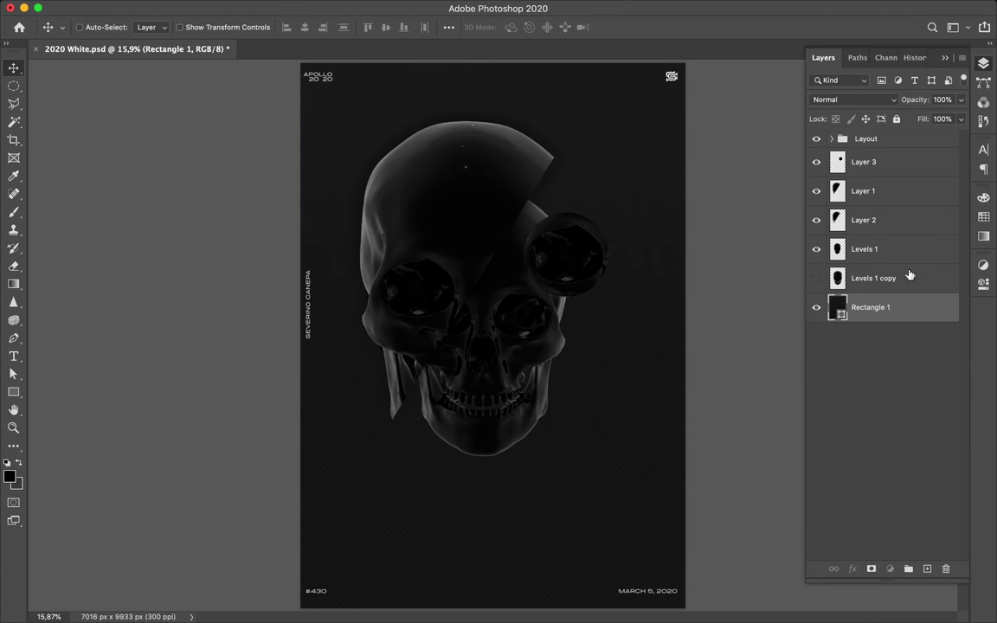
{"action": "left_click", "coordinate": [910, 274], "text": "shift"}
{"action": "left_click_drag", "start_coordinate": [531, 205], "coordinate": [543, 227]}
Brighten the eye circle with a Levels 2 adjustment clipped to it, then merge it in.
{"action": "left_click", "coordinate": [891, 569]}
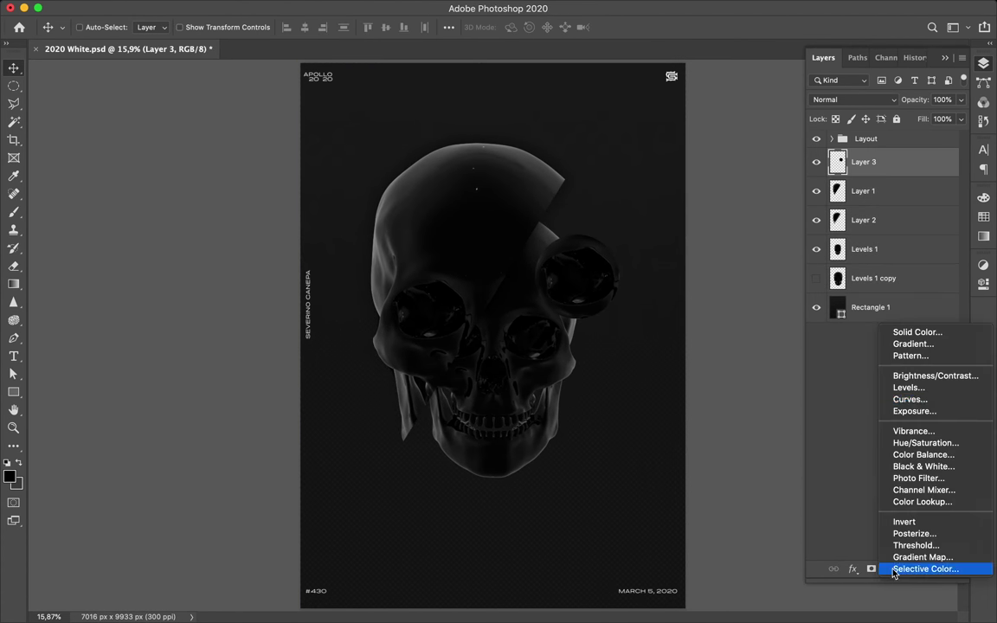
{"action": "left_click", "coordinate": [920, 388]}
{"action": "left_click_drag", "start_coordinate": [874, 406], "coordinate": [837, 406]}
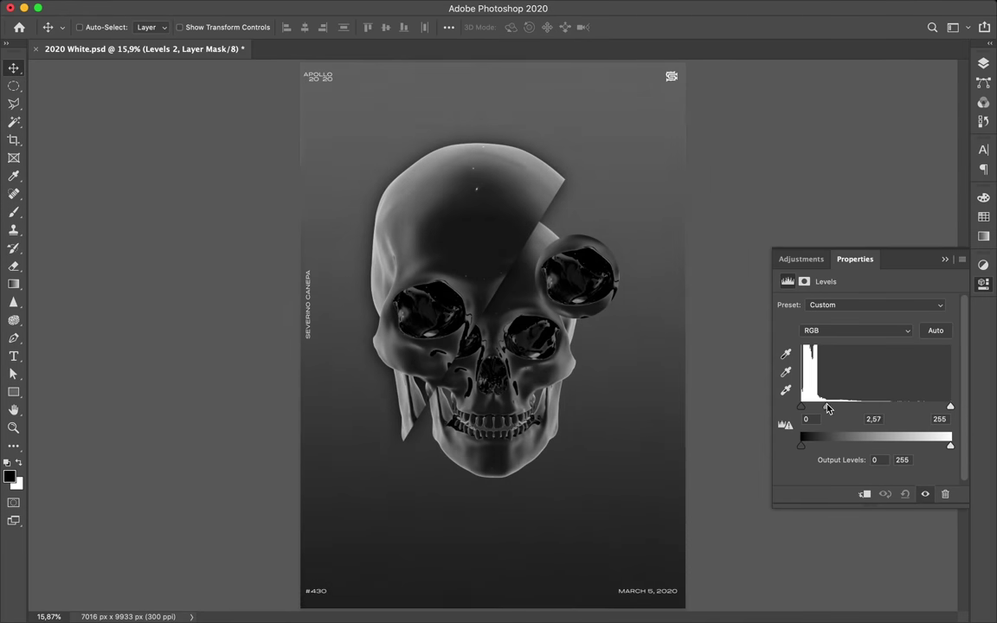
{"action": "left_click_drag", "start_coordinate": [951, 406], "coordinate": [924, 406]}
{"action": "left_click", "coordinate": [983, 63]}
{"action": "left_click", "coordinate": [881, 177], "text": "alt"}
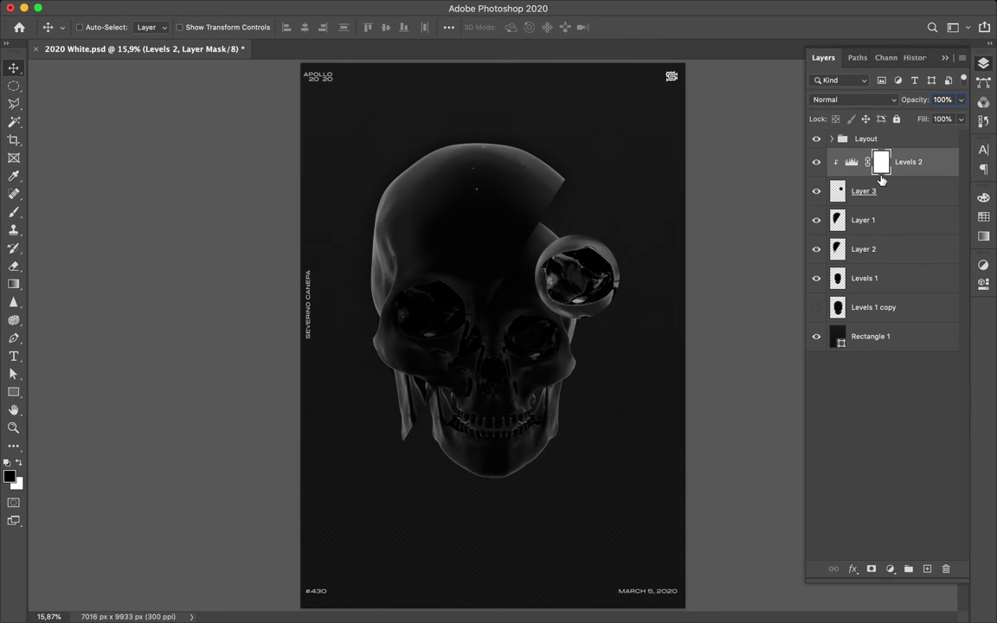
{"action": "left_click", "coordinate": [875, 192], "text": "shift"}
{"action": "key", "text": "ctrl+e"}
Select the Layer 1 fragment, then pick the background rectangle layer on the canvas.
{"action": "left_click", "coordinate": [879, 194]}
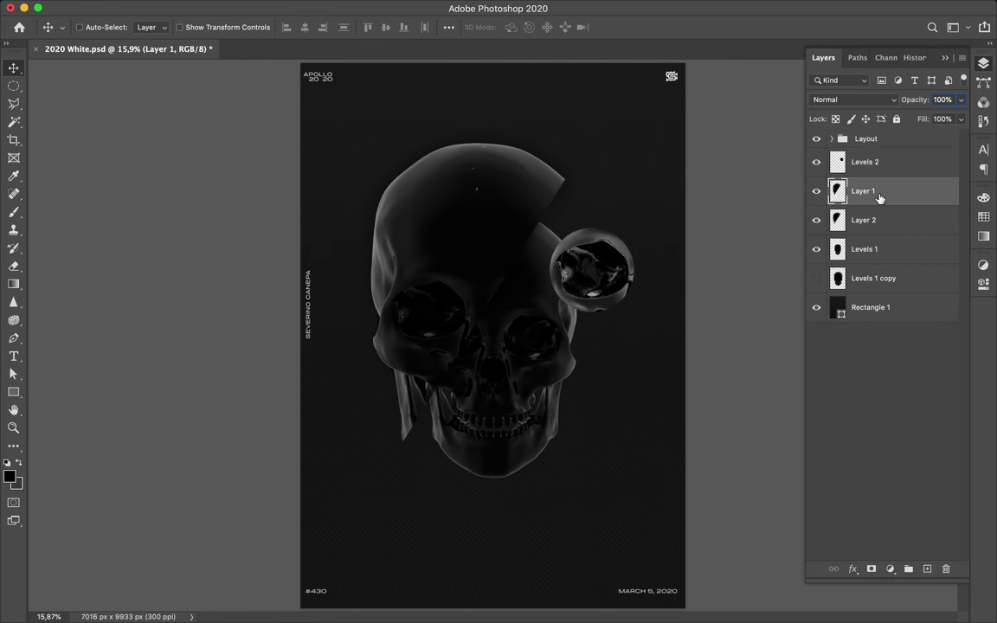
{"action": "key", "text": "b"}
{"action": "key", "text": "v"}
{"action": "key", "text": "m"}
{"action": "left_click", "coordinate": [325, 7]}
{"action": "key", "text": "Escape"}
{"action": "scroll", "coordinate": [499, 293], "scroll_direction": "down", "scroll_amount": 1}
{"action": "key", "text": "v"}
{"action": "left_click", "coordinate": [443, 333]}
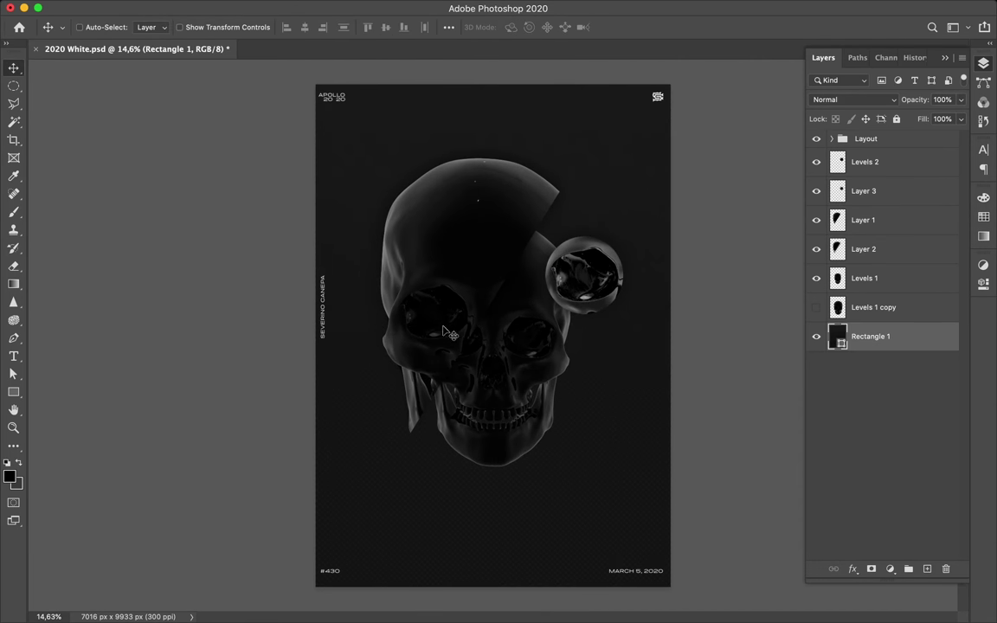
Darken the bottom of the background rectangle's gradient fill.
{"action": "key", "text": "ctrl+j"}
{"action": "key", "text": "ctrl+z"}
{"action": "key", "text": "a"}
{"action": "left_click", "coordinate": [206, 27]}
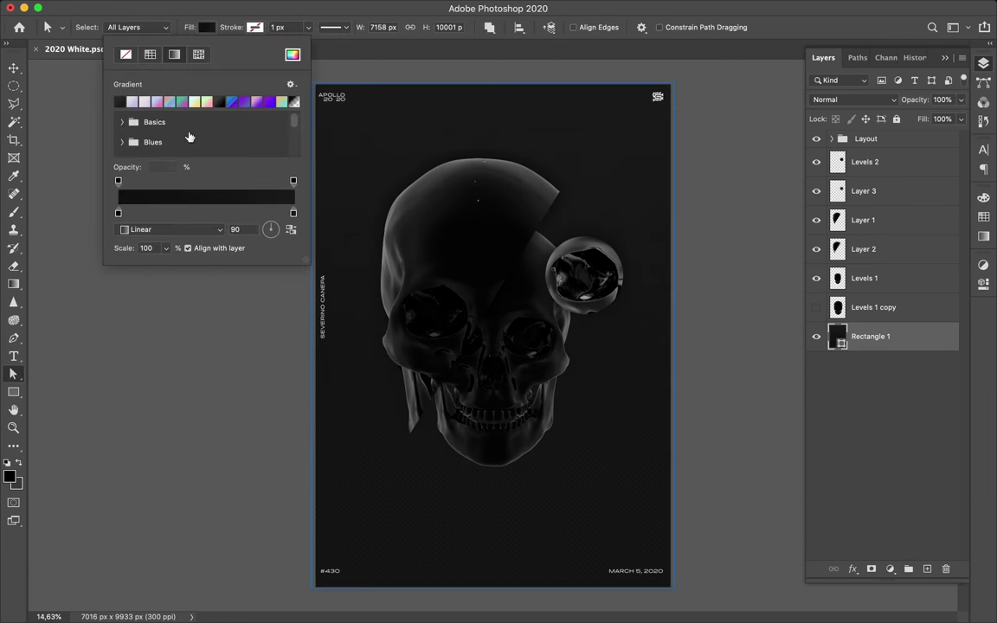
{"action": "mouse_move", "coordinate": [870, 336]}
{"action": "left_mouse_down"}
{"action": "mouse_move", "coordinate": [884, 355]}
{"action": "mouse_move", "coordinate": [884, 338]}
{"action": "mouse_move", "coordinate": [880, 367]}
{"action": "left_mouse_up"}
Duplicate the rectangle and narrow the copy into a strip along the left edge.
{"action": "key", "text": "ctrl+z"}
{"action": "key", "text": "ctrl+z"}
{"action": "key", "text": "ctrl+j"}
{"action": "key", "text": "ctrl+t"}
{"action": "left_click_drag", "start_coordinate": [672, 336], "coordinate": [359, 336]}
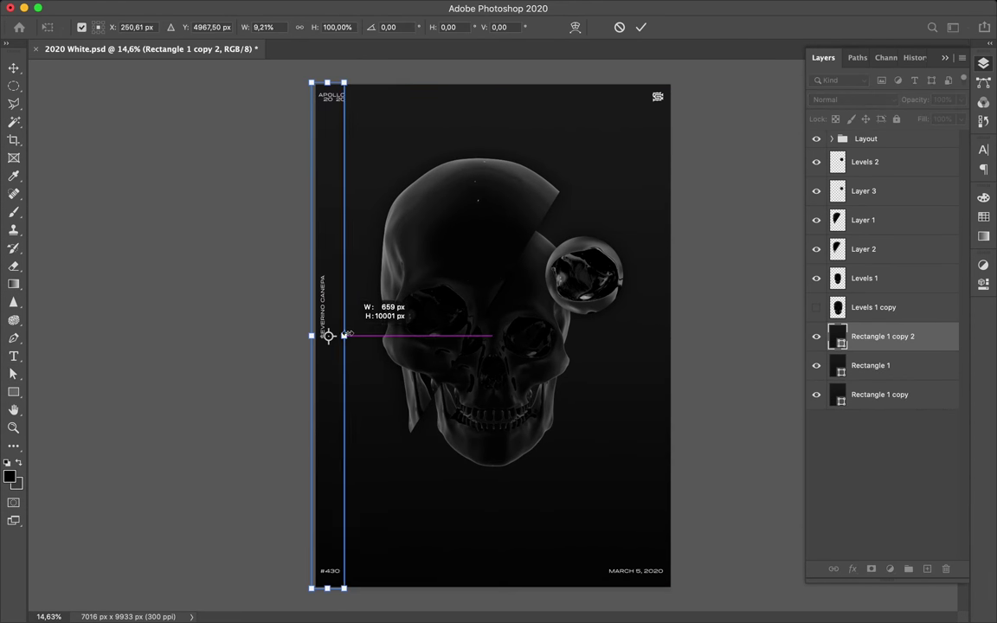
{"action": "key", "text": "Return"}
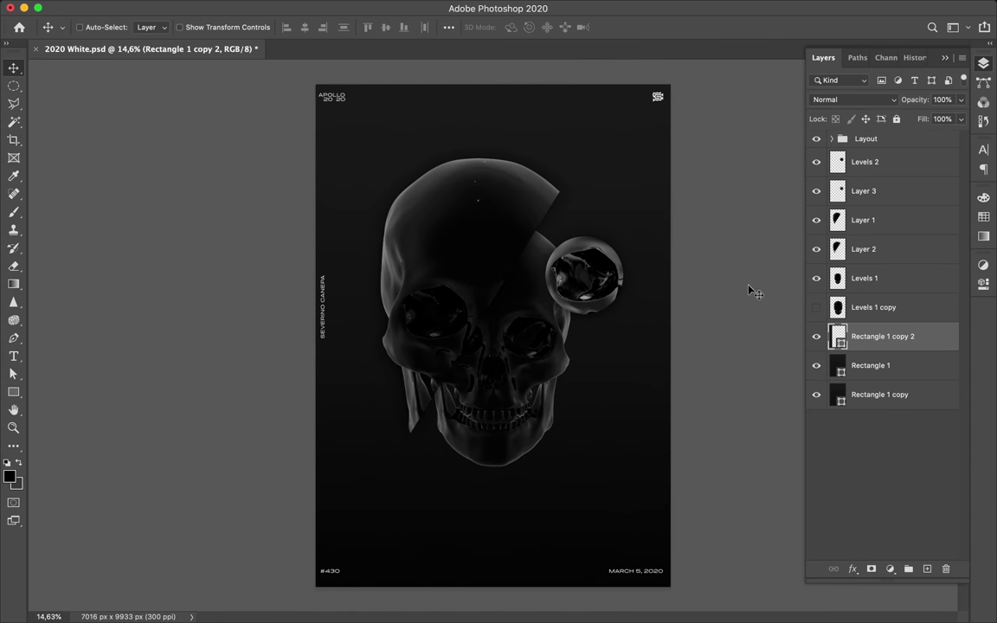
Add a blurred dark shadow layer from the left strip's outline.
{"action": "left_click", "coordinate": [838, 336], "text": "ctrl"}
{"action": "left_click", "coordinate": [871, 365]}
{"action": "left_click", "coordinate": [927, 569]}
{"action": "key", "text": "b"}
{"action": "key", "text": "m"}
{"action": "key", "text": "v"}
{"action": "key", "text": "m"}
{"action": "left_click_drag", "start_coordinate": [329, 151], "coordinate": [414, 195]}
{"action": "key", "text": "v"}
{"action": "left_click", "coordinate": [248, 7]}
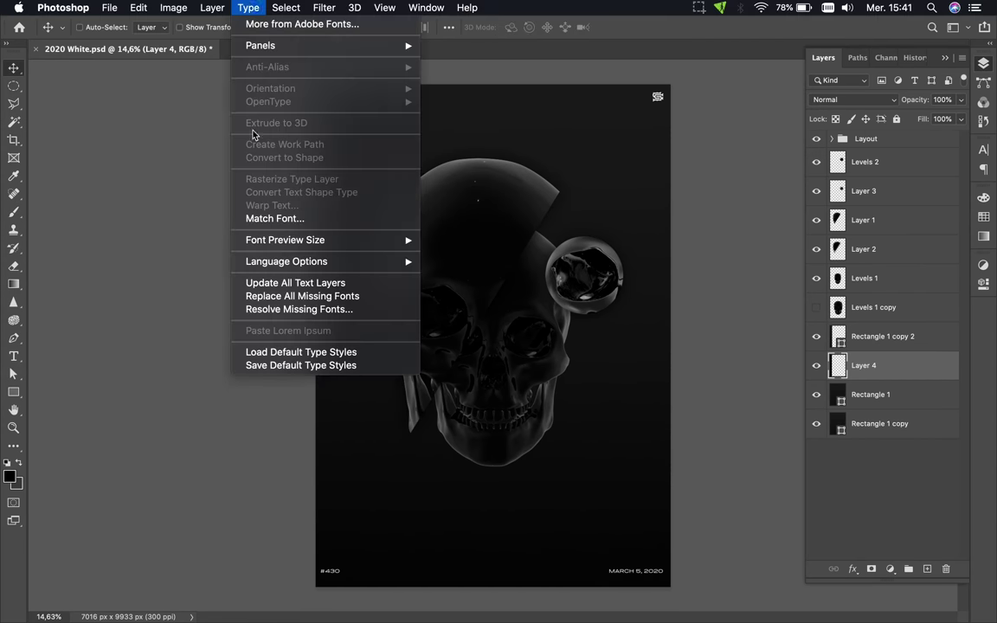
{"action": "left_click", "coordinate": [346, 24]}
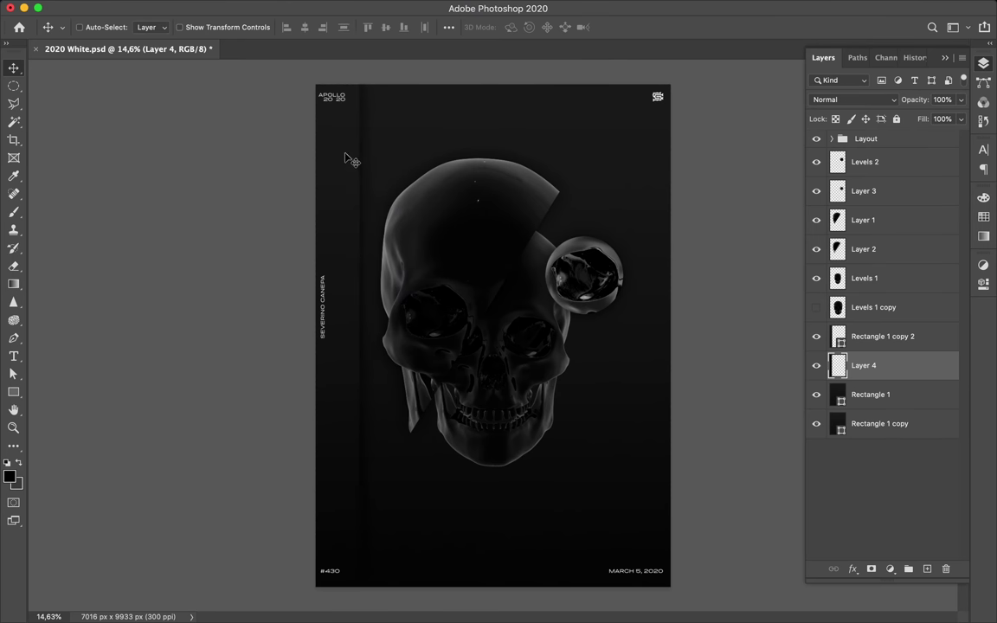
Duplicate the strip and its shadow, rotate 90° and place it across the top.
{"action": "key", "text": "alt+shift+bracketright"}
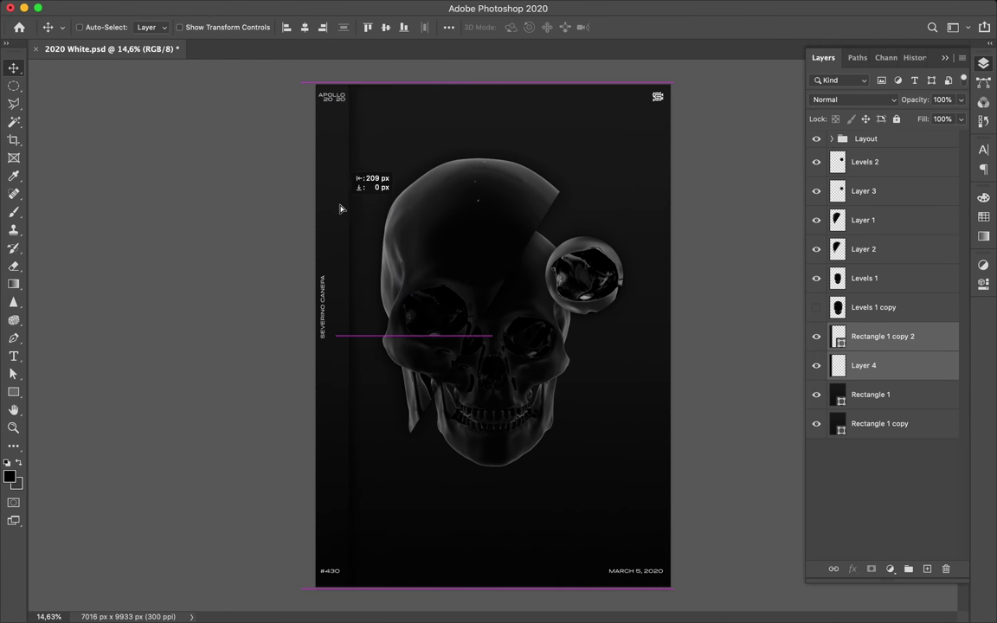
{"action": "key", "text": "ctrl+j"}
{"action": "key", "text": "ctrl+t"}
{"action": "left_click_drag", "start_coordinate": [485, 416], "coordinate": [606, 329], "text": "shift"}
{"action": "mouse_move", "coordinate": [433, 338]}
{"action": "left_mouse_down"}
{"action": "mouse_move", "coordinate": [646, 187]}
{"action": "mouse_move", "coordinate": [678, 122]}
{"action": "mouse_move", "coordinate": [635, 101]}
{"action": "left_mouse_up"}
{"action": "key", "text": "Return"}
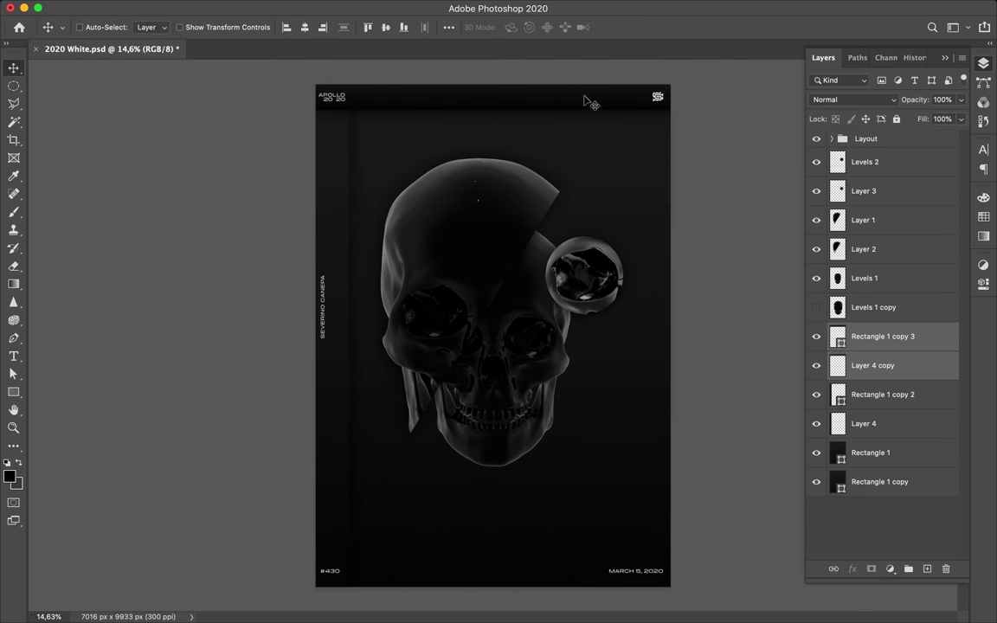
Review the top strip's shape and gradient fill settings, then fit the poster in view.
{"action": "left_click", "coordinate": [547, 106], "text": "ctrl"}
{"action": "key", "text": "ctrl+t"}
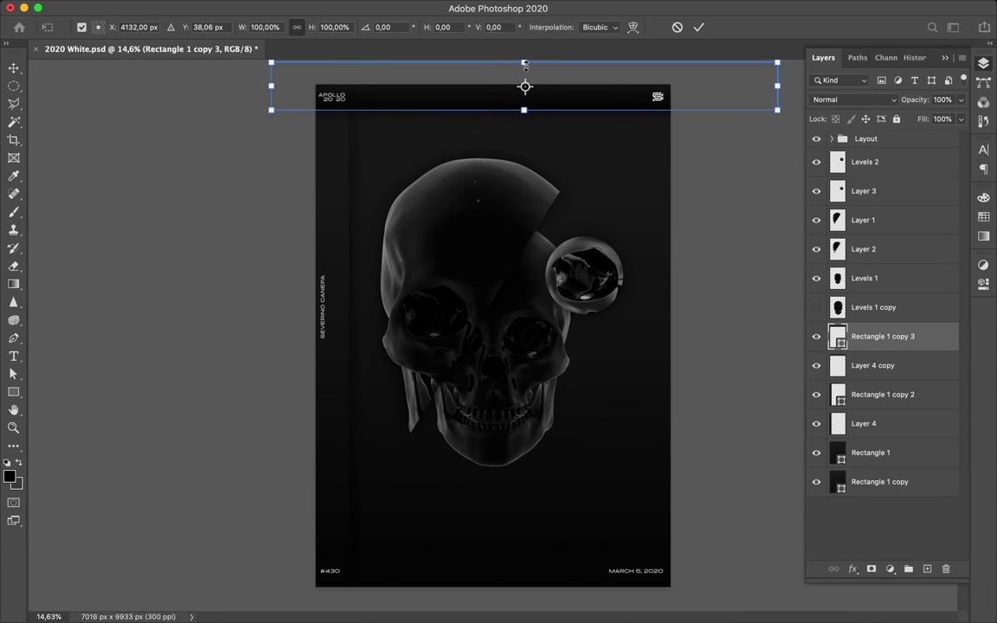
{"action": "key", "text": "Escape"}
{"action": "scroll", "coordinate": [510, 188], "scroll_direction": "up", "scroll_amount": 2}
{"action": "scroll", "coordinate": [511, 192], "scroll_direction": "down", "scroll_amount": 1}
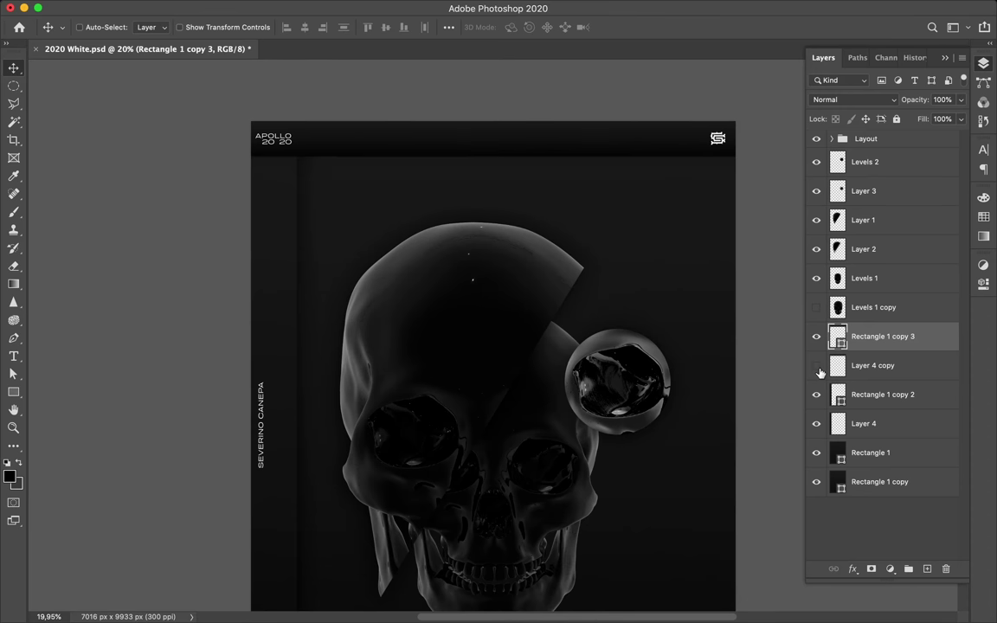
{"action": "key", "text": "a"}
{"action": "left_click", "coordinate": [206, 26]}
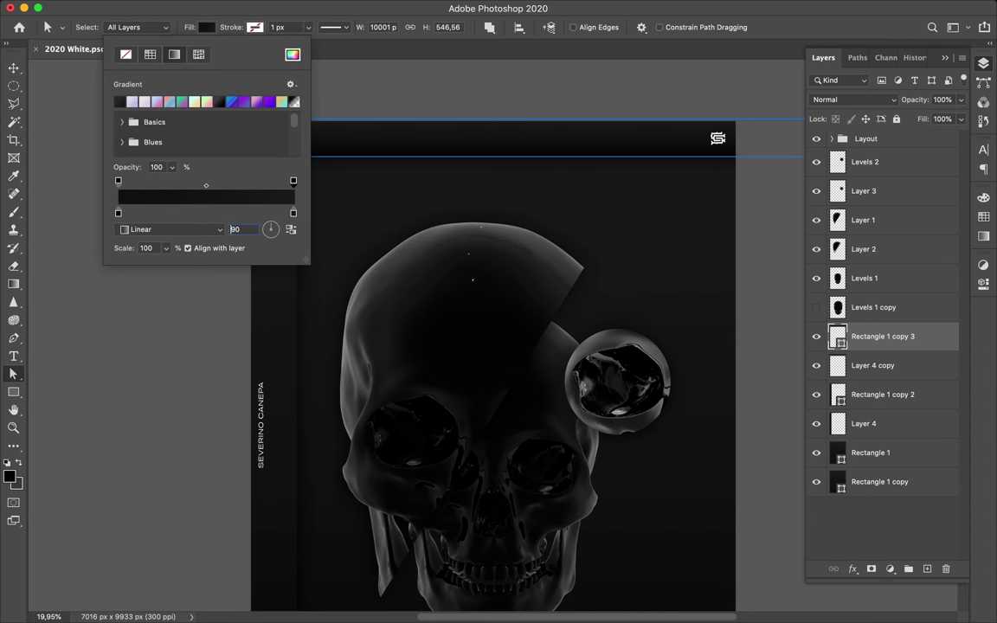
{"action": "left_click", "coordinate": [242, 393]}
{"action": "key", "text": "ctrl+0"}
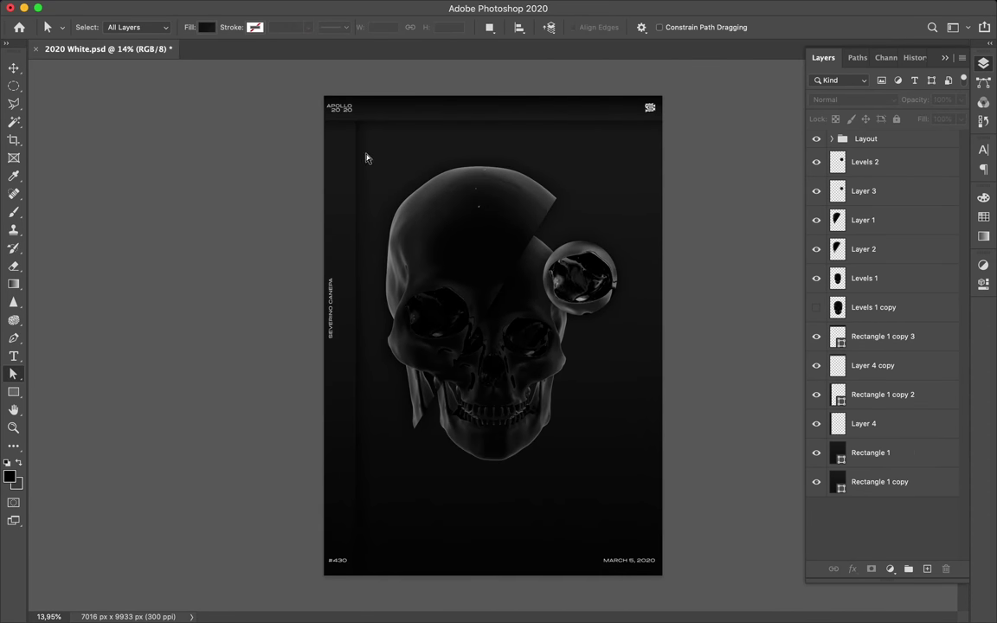
Duplicate the top strip and its shadow as a pair placed slightly lower.
{"action": "left_click", "coordinate": [885, 358]}
{"action": "left_click", "coordinate": [884, 345], "text": "shift"}
{"action": "key", "text": "ctrl+j"}
{"action": "key", "text": "v"}
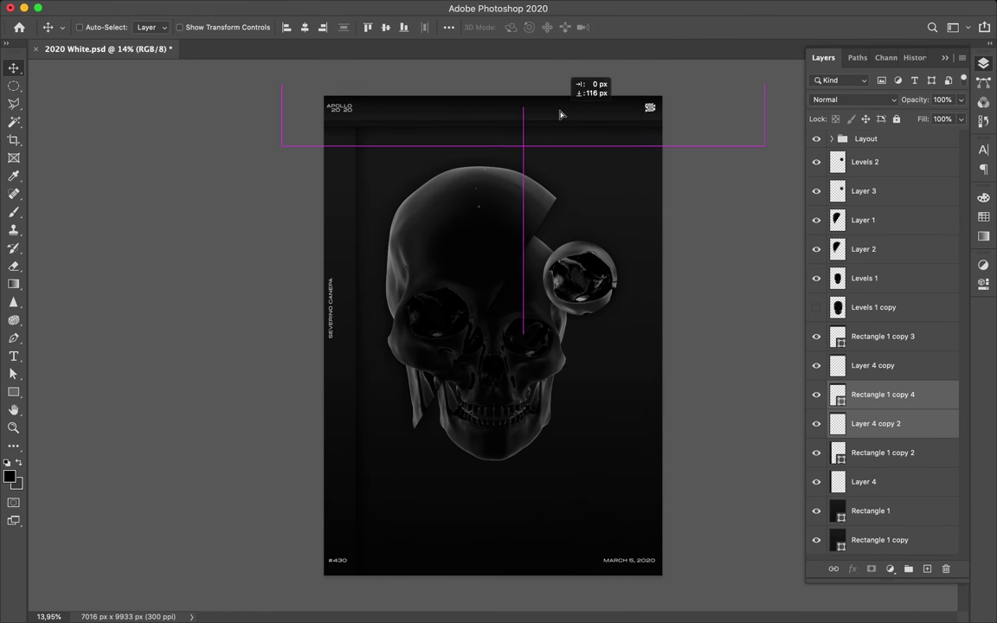
{"action": "left_click_drag", "start_coordinate": [879, 415], "coordinate": [879, 381]}
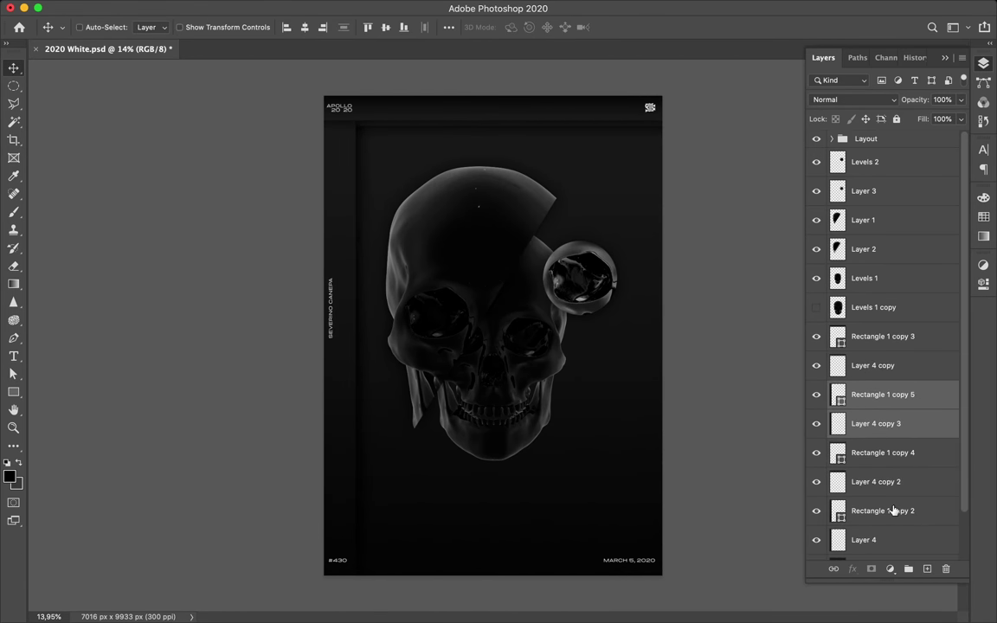
Duplicate the left strip and its shadow inward, adding another copy at the stack's bottom.
{"action": "left_click", "coordinate": [894, 511]}
{"action": "left_click", "coordinate": [892, 540], "text": "shift"}
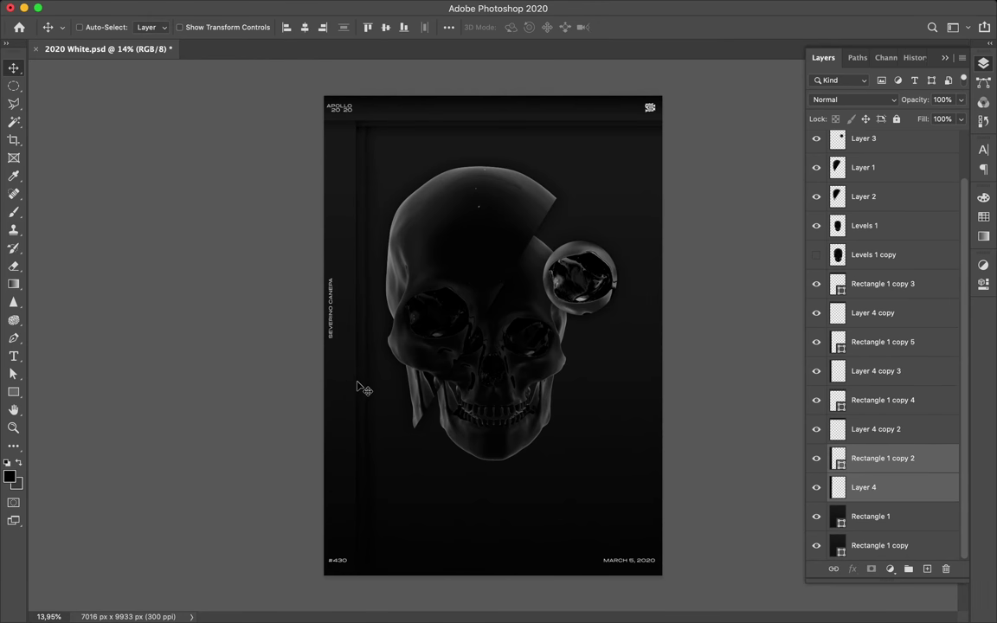
{"action": "left_click_drag", "start_coordinate": [879, 471], "coordinate": [879, 501]}
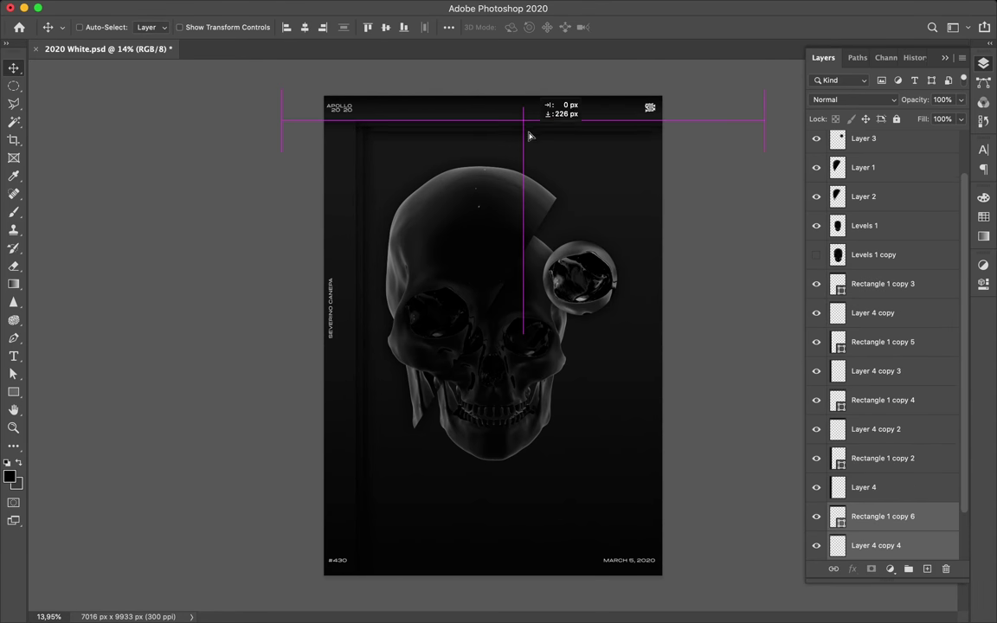
{"action": "scroll", "coordinate": [530, 137], "scroll_direction": "up", "scroll_amount": 2}
{"action": "left_click", "coordinate": [888, 468]}
{"action": "left_click_drag", "start_coordinate": [891, 485], "coordinate": [879, 530]}
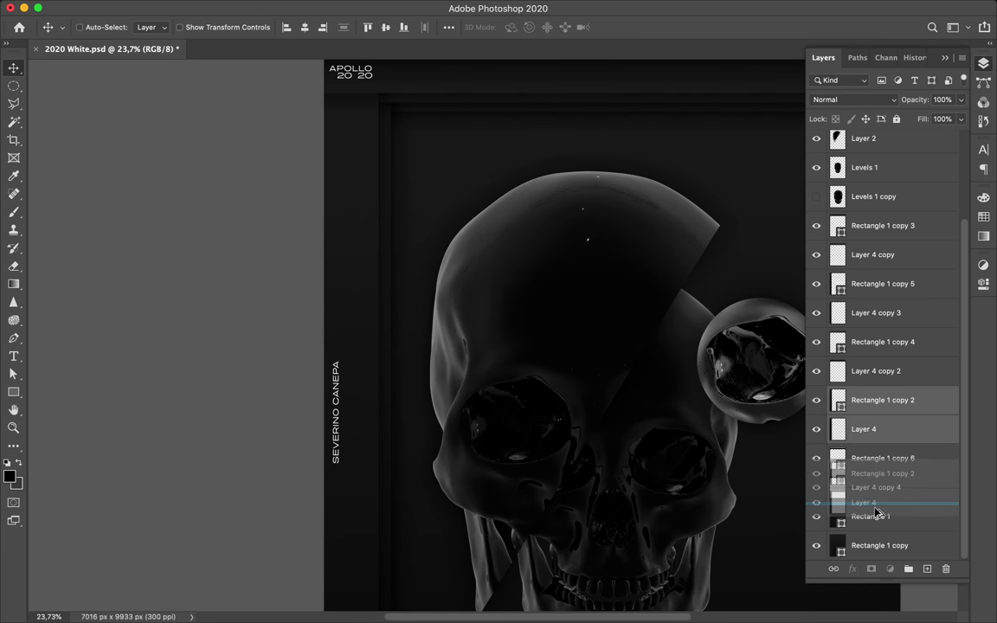
Place an offset skull copy and tuck the skull slices behind the inner frame strips.
{"action": "scroll", "coordinate": [397, 383], "scroll_direction": "down", "scroll_amount": 2}
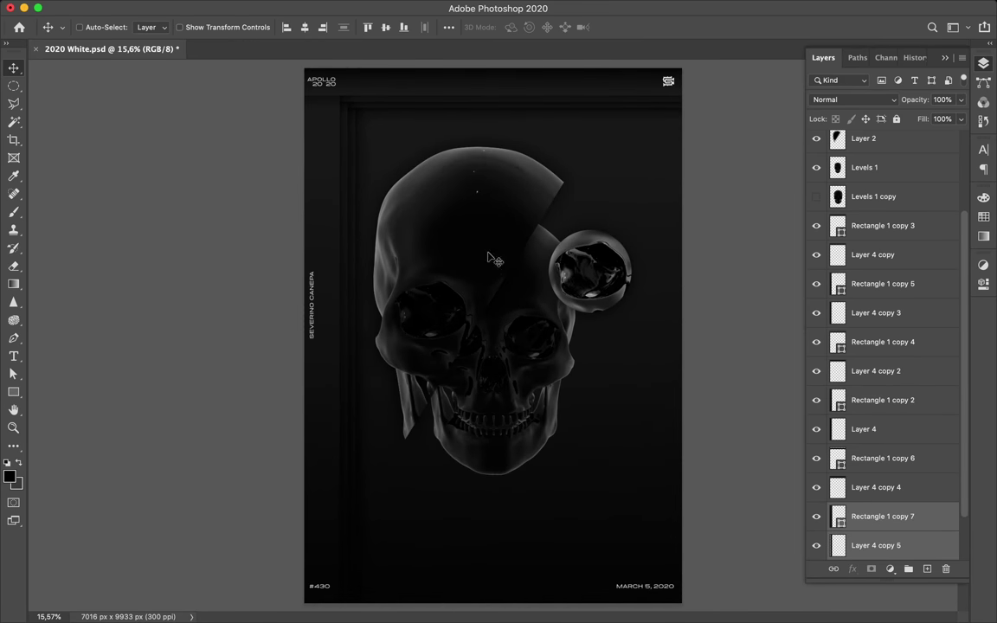
{"action": "left_click_drag", "start_coordinate": [450, 211], "coordinate": [485, 260]}
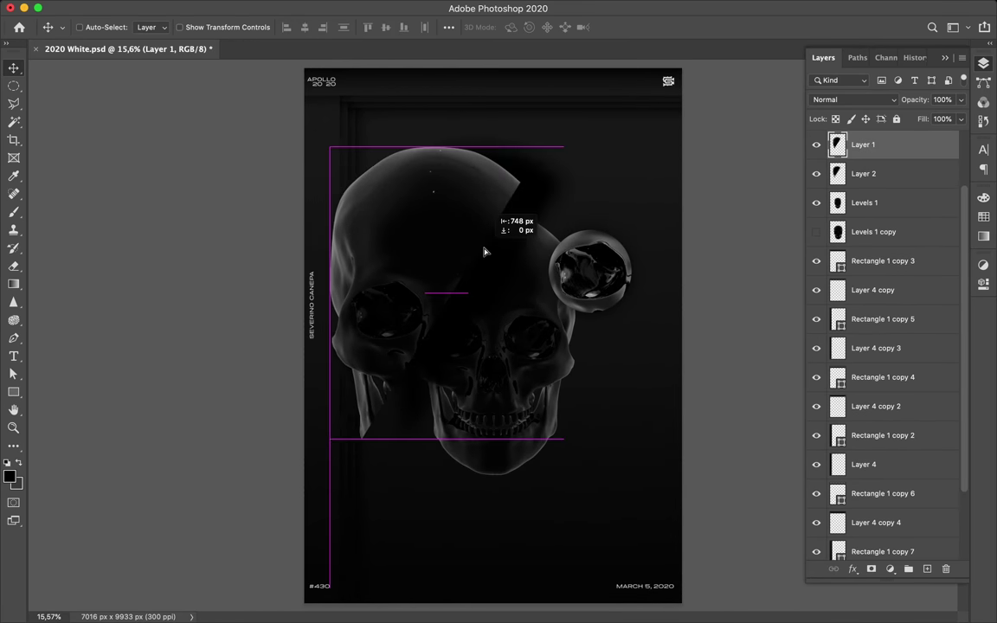
{"action": "left_click_drag", "start_coordinate": [901, 160], "coordinate": [844, 422]}
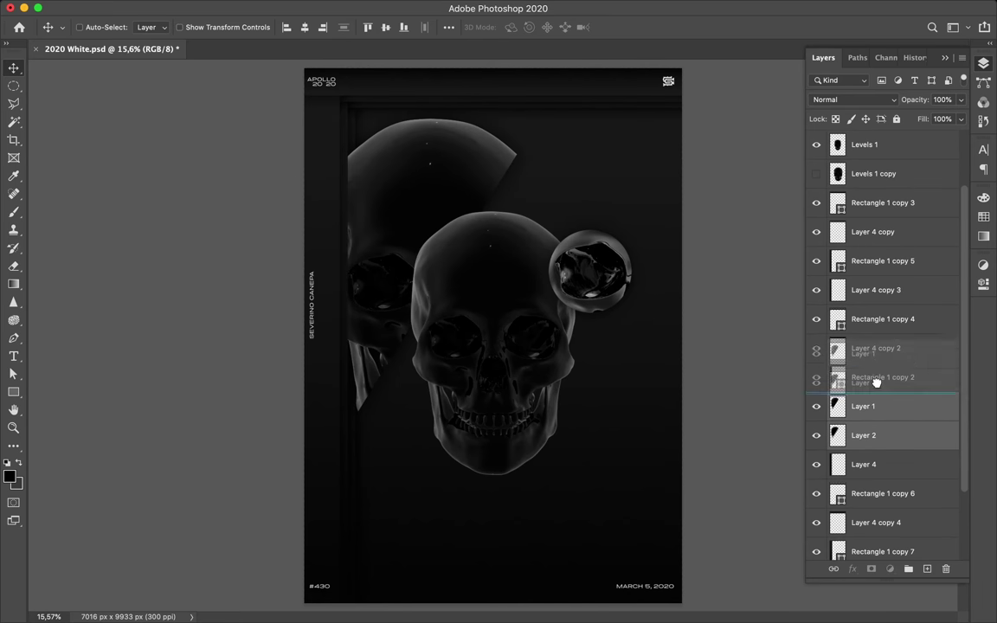
{"action": "scroll", "coordinate": [362, 313], "scroll_direction": "up", "scroll_amount": 1}
{"action": "scroll", "coordinate": [362, 313], "scroll_direction": "up", "scroll_amount": 1}
{"action": "left_click", "coordinate": [874, 290]}
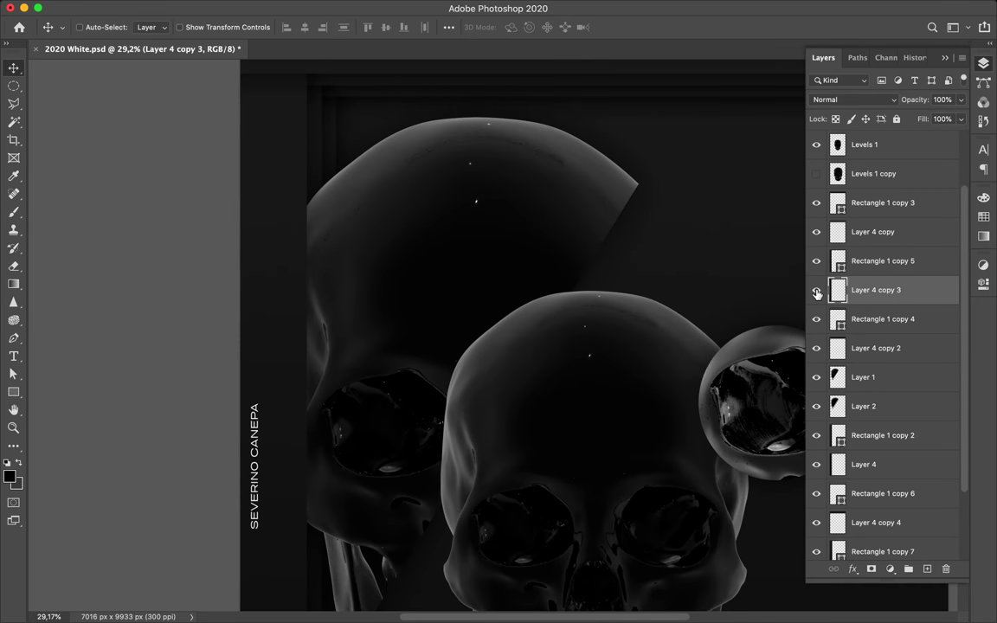
{"action": "left_click_drag", "start_coordinate": [874, 290], "coordinate": [888, 302]}
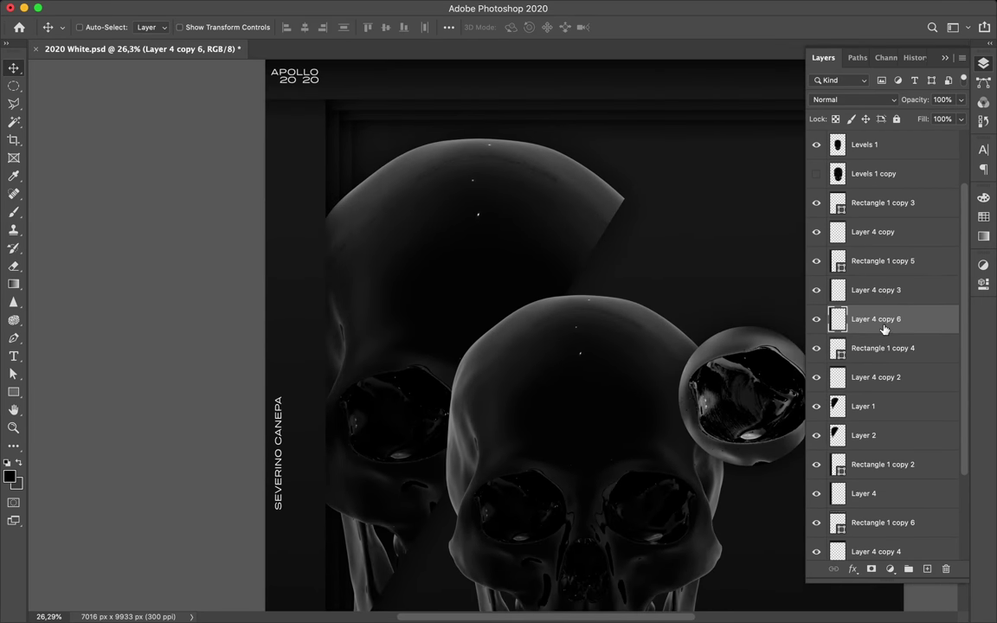
Delete the accidental shadow copy and move Levels 1 below the skull slices.
{"action": "scroll", "coordinate": [519, 346], "scroll_direction": "down", "scroll_amount": 2}
{"action": "key", "text": "BackSpace"}
{"action": "mouse_move", "coordinate": [866, 144]}
{"action": "left_mouse_down"}
{"action": "mouse_move", "coordinate": [861, 454]}
{"action": "mouse_move", "coordinate": [880, 157]}
{"action": "left_mouse_up"}
{"action": "left_click_drag", "start_coordinate": [875, 225], "coordinate": [864, 476]}
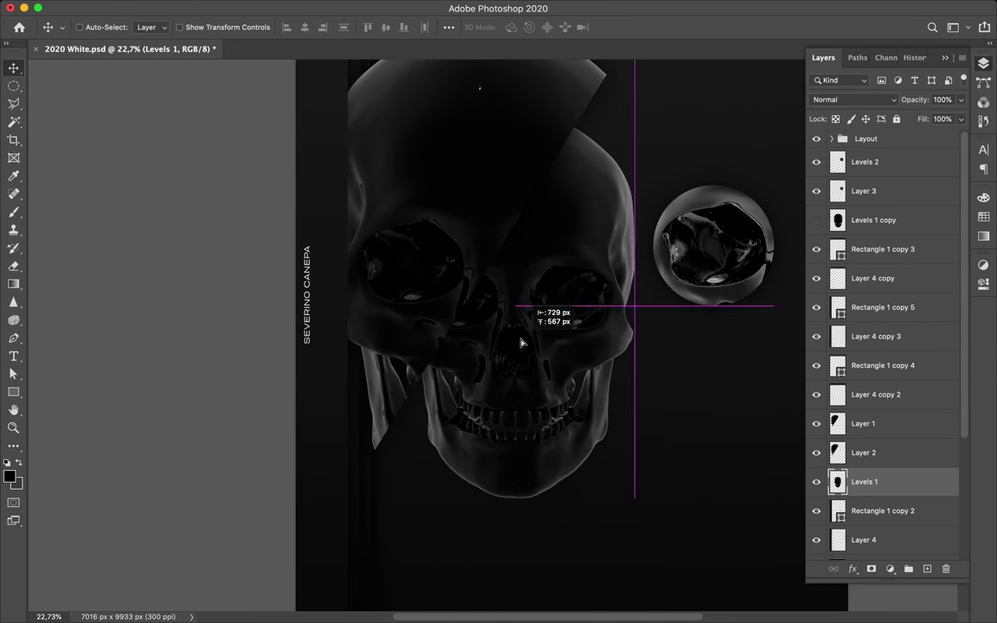
Make an offset copy of both skull slices and raise it higher in the layer stack.
{"action": "scroll", "coordinate": [500, 152], "scroll_direction": "down", "scroll_amount": 1}
{"action": "left_click", "coordinate": [864, 423]}
{"action": "left_click", "coordinate": [864, 453], "text": "shift"}
{"action": "left_click_drag", "start_coordinate": [502, 164], "coordinate": [508, 189]}
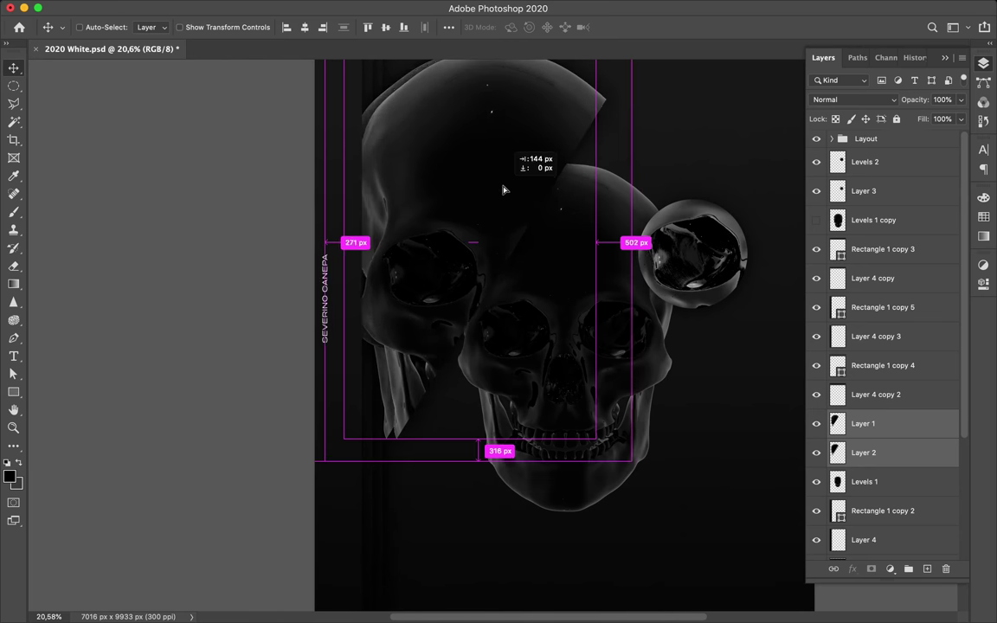
{"action": "left_click_drag", "start_coordinate": [884, 413], "coordinate": [874, 235]}
{"action": "left_click_drag", "start_coordinate": [611, 323], "coordinate": [512, 347]}
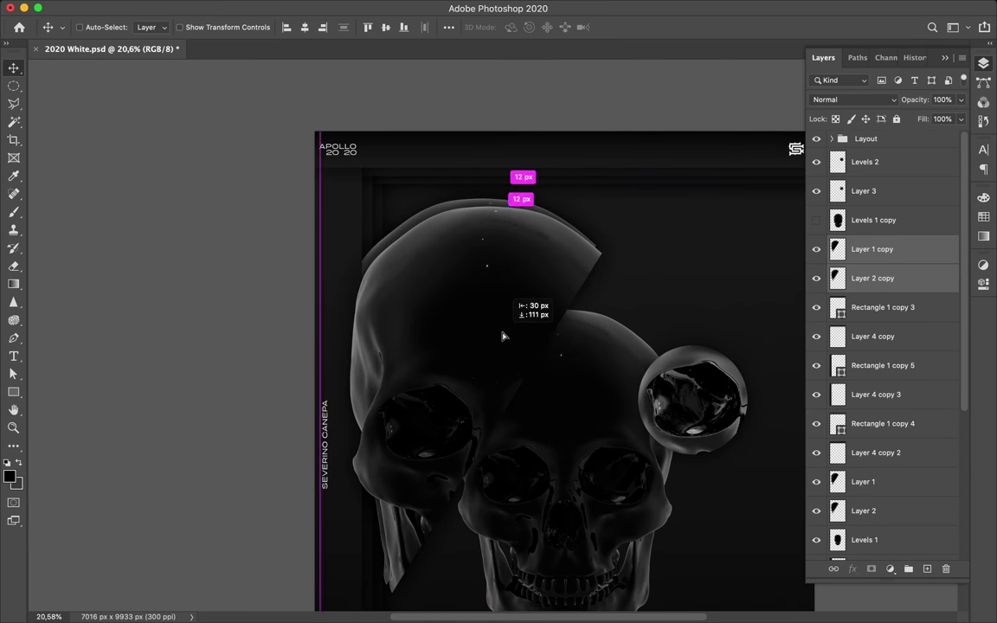
Move the Layer 1 copy and Layer 2 copy skull slices below Layer 4 copy 3.
{"action": "scroll", "coordinate": [511, 346], "scroll_direction": "down", "scroll_amount": 2}
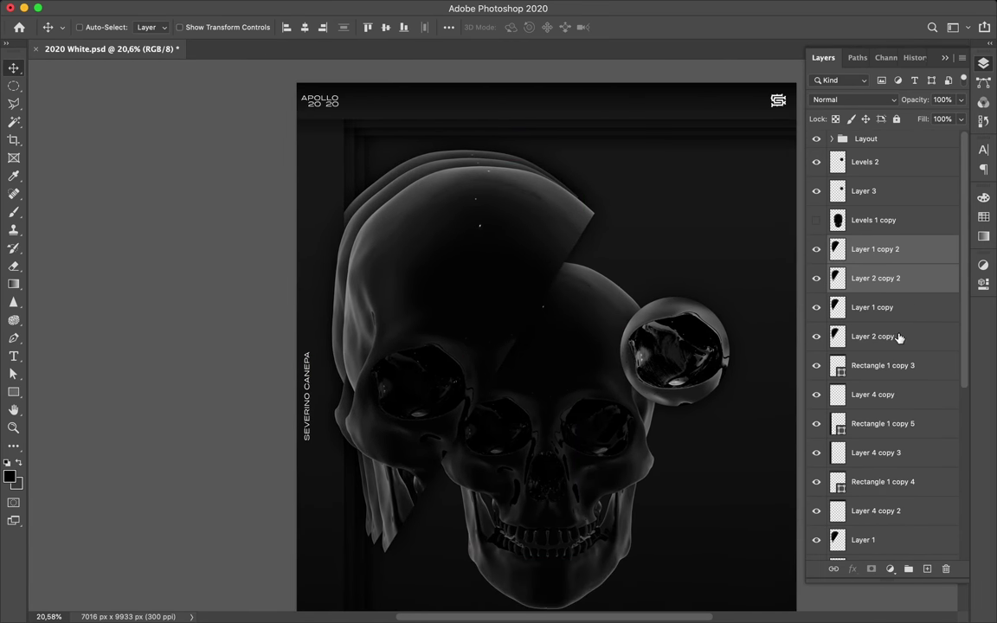
{"action": "left_click", "coordinate": [422, 176]}
{"action": "left_click", "coordinate": [873, 307], "text": "shift"}
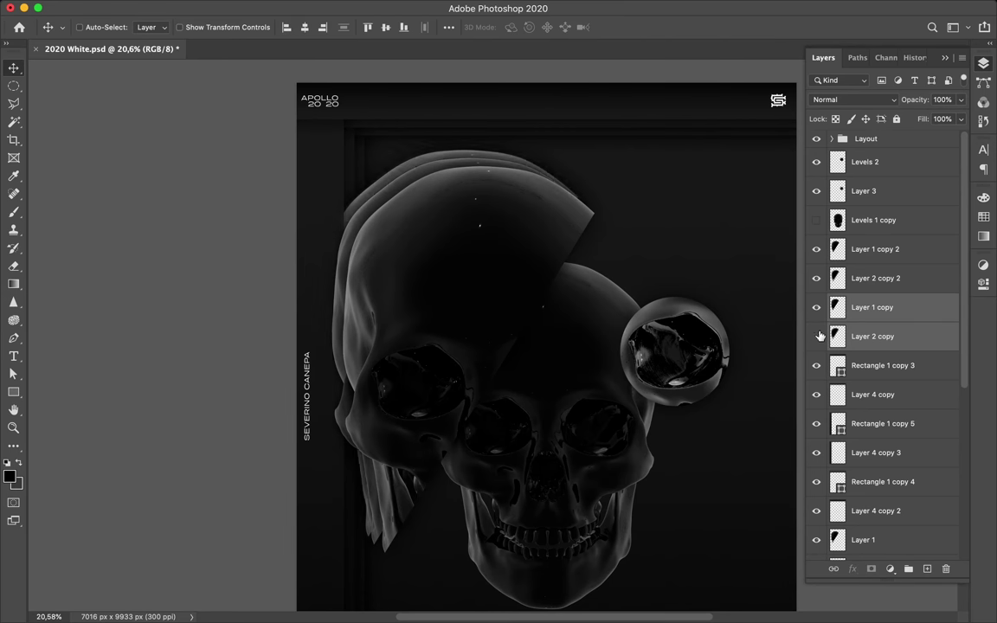
{"action": "scroll", "coordinate": [877, 267], "scroll_direction": "down", "scroll_amount": 5}
{"action": "left_click_drag", "start_coordinate": [877, 267], "coordinate": [880, 385]}
{"action": "scroll", "coordinate": [880, 385], "scroll_direction": "up", "scroll_amount": 5}
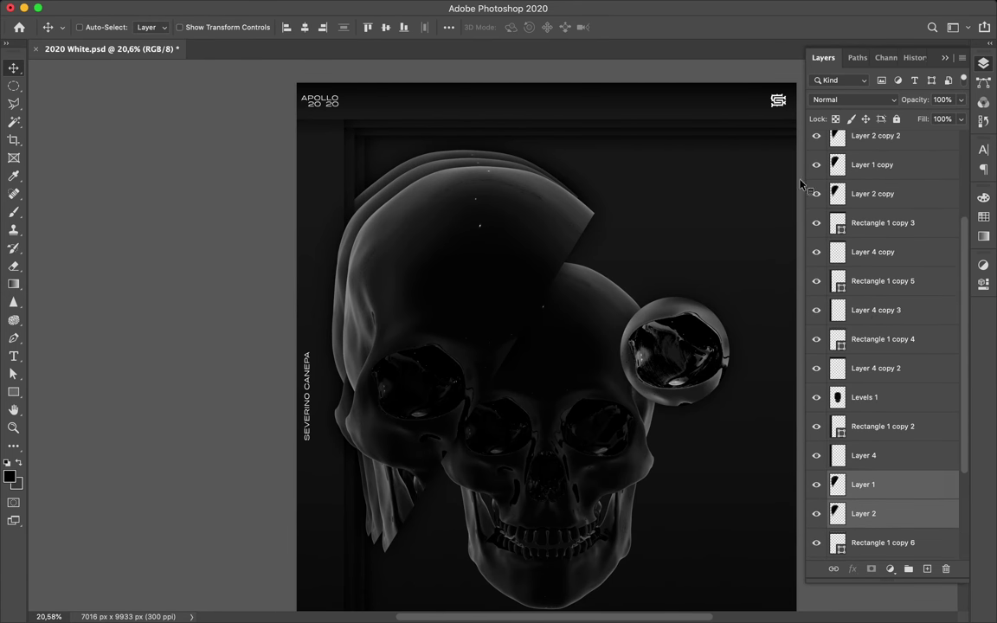
{"action": "left_click", "coordinate": [875, 221]}
{"action": "left_click", "coordinate": [884, 253], "text": "shift"}
{"action": "left_click_drag", "start_coordinate": [884, 253], "coordinate": [880, 397]}
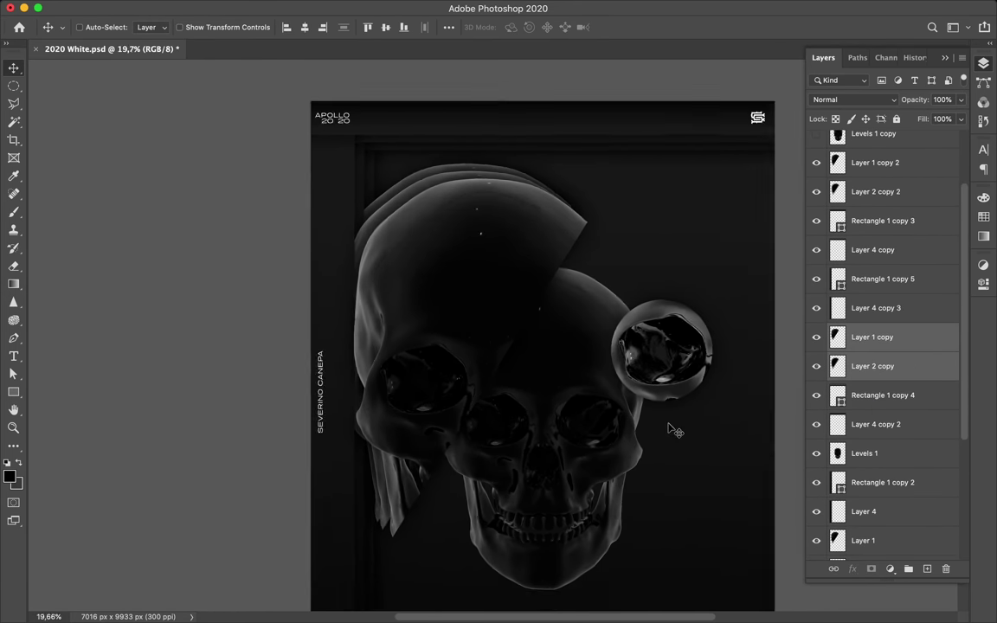
{"action": "scroll", "coordinate": [673, 428], "scroll_direction": "down", "scroll_amount": 5}
{"action": "scroll", "coordinate": [673, 427], "scroll_direction": "down", "scroll_amount": 3}
Move the front skull toward the top right and shrink the outer skull copy to about 86%.
{"action": "mouse_move", "coordinate": [533, 315]}
{"action": "left_mouse_down"}
{"action": "mouse_move", "coordinate": [555, 179]}
{"action": "mouse_move", "coordinate": [611, 123]}
{"action": "mouse_move", "coordinate": [621, 137]}
{"action": "left_mouse_up"}
{"action": "left_click", "coordinate": [440, 180], "text": "ctrl"}
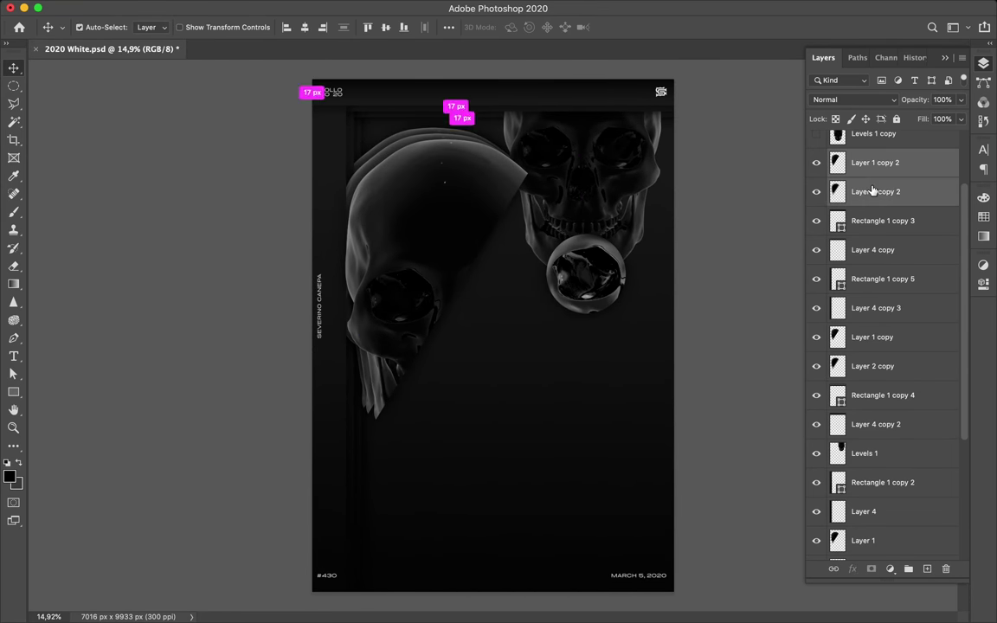
{"action": "key", "text": "ctrl+t"}
{"action": "left_click_drag", "start_coordinate": [554, 450], "coordinate": [526, 416]}
{"action": "left_click_drag", "start_coordinate": [446, 242], "coordinate": [429, 220]}
{"action": "key", "text": "Return"}
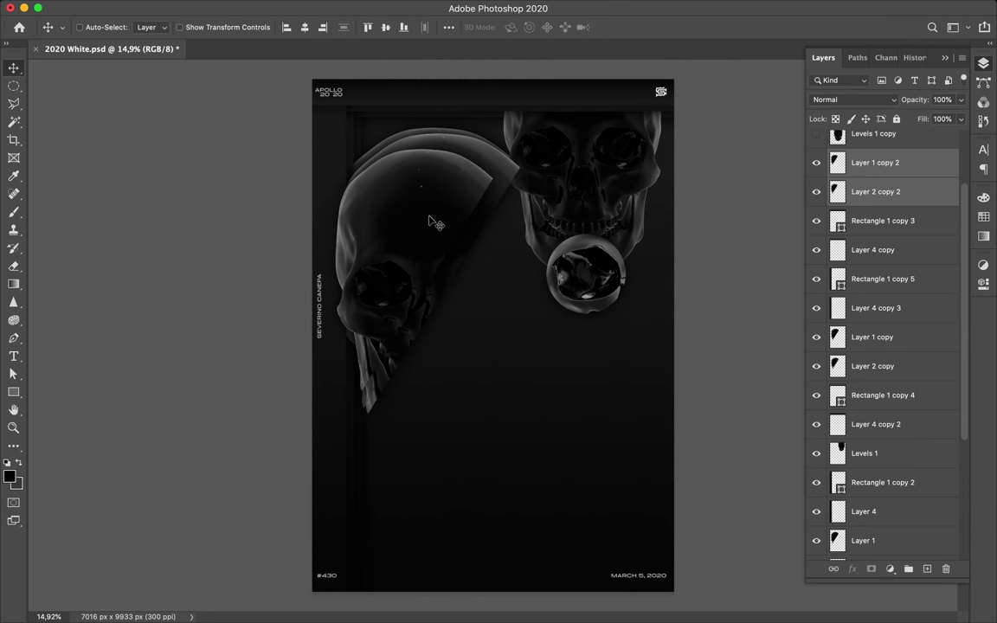
Shrink the middle skull copy (Layer 1 and Layer 2 copy) to about 94%.
{"action": "left_click", "coordinate": [515, 200], "text": "ctrl"}
{"action": "left_click", "coordinate": [433, 226], "text": "ctrl+shift"}
{"action": "key", "text": "ctrl+t"}
{"action": "left_click_drag", "start_coordinate": [517, 271], "coordinate": [498, 186]}
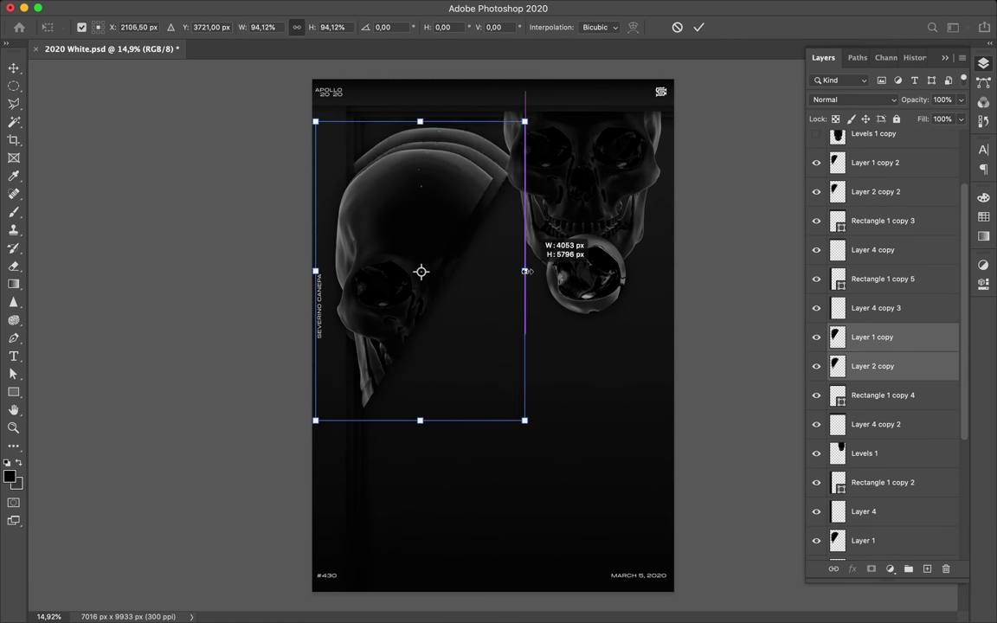
{"action": "key", "text": "Return"}
Push the top skull against the top edge, move the sphere onto the left skull, and save.
{"action": "scroll", "coordinate": [510, 261], "scroll_direction": "up", "scroll_amount": 1}
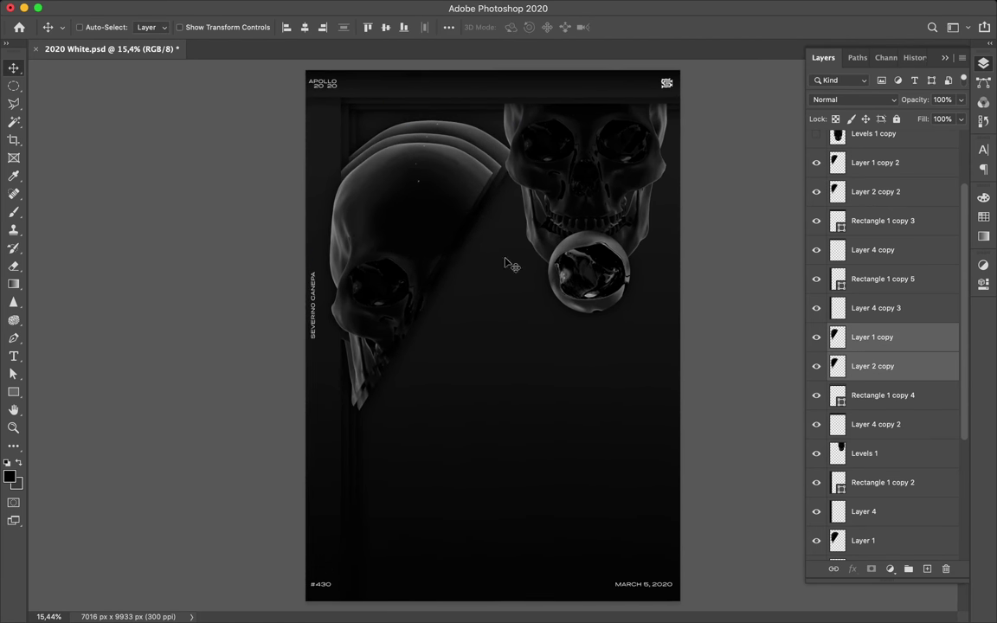
{"action": "left_click", "coordinate": [536, 194], "text": "ctrl"}
{"action": "left_click_drag", "start_coordinate": [535, 186], "coordinate": [601, 118]}
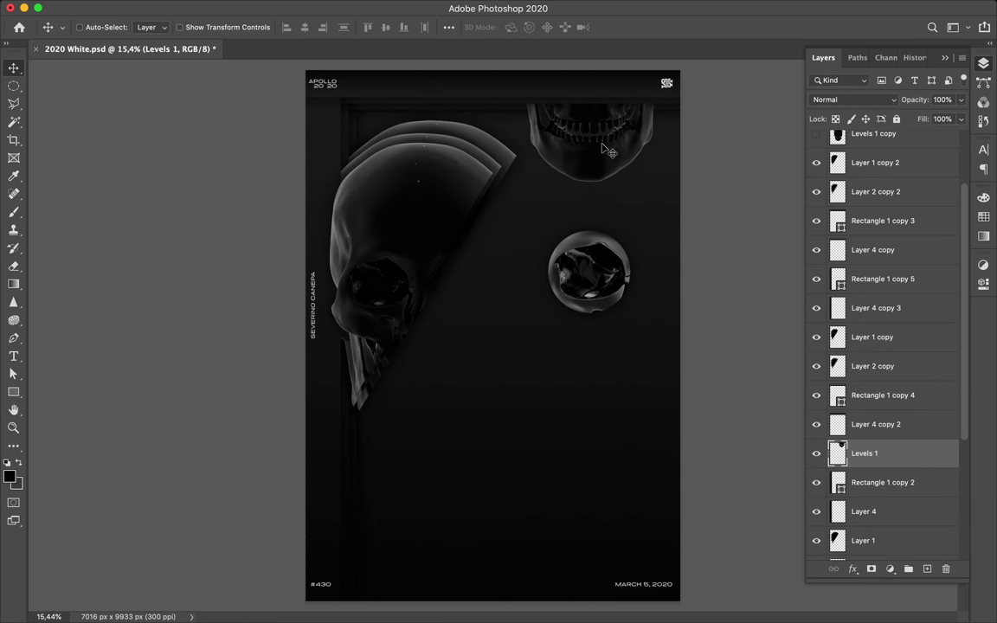
{"action": "mouse_move", "coordinate": [610, 263]}
{"action": "left_mouse_down"}
{"action": "mouse_move", "coordinate": [454, 180]}
{"action": "mouse_move", "coordinate": [457, 166]}
{"action": "left_mouse_up"}
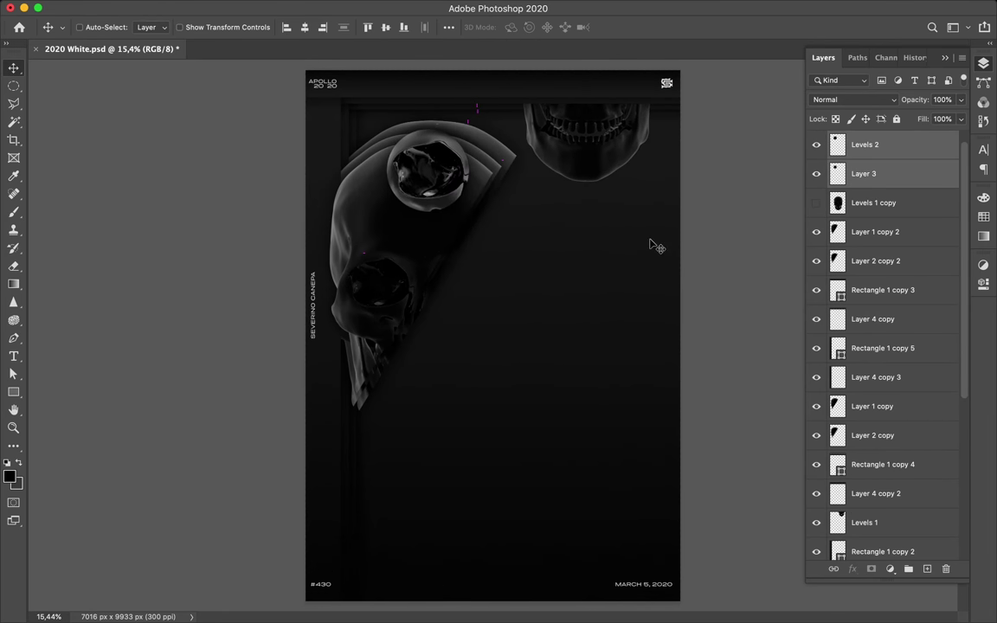
{"action": "key", "text": "ctrl+s"}
{"action": "scroll", "coordinate": [519, 216], "scroll_direction": "up", "scroll_amount": 1}
{"action": "scroll", "coordinate": [537, 267], "scroll_direction": "down", "scroll_amount": 1}
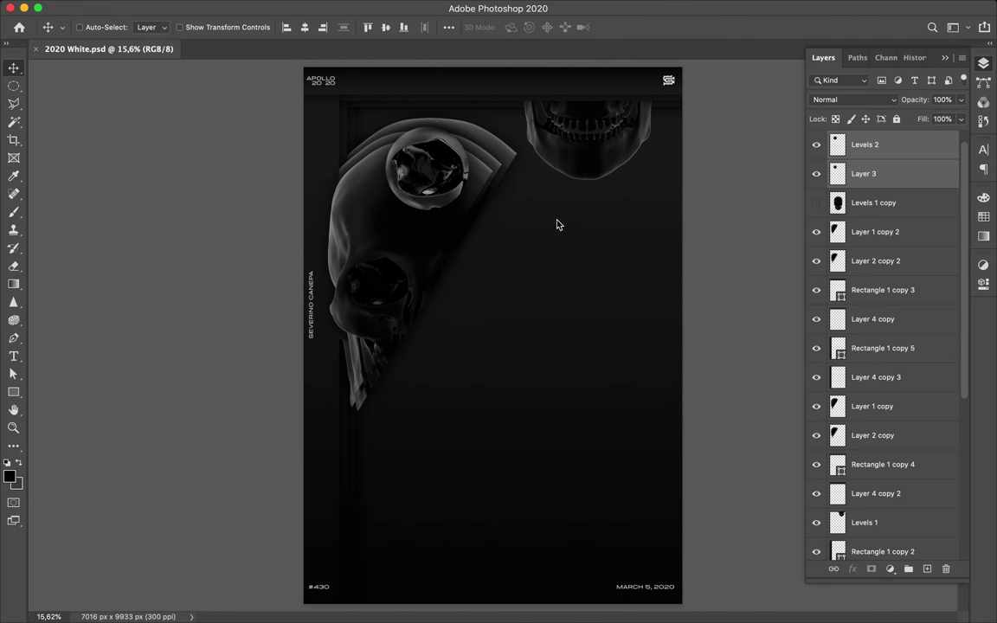
{"action": "scroll", "coordinate": [557, 224], "scroll_direction": "up", "scroll_amount": 1}
Draw a large lavender circle and place it higher up, behind the top skull below Layer 2.
{"action": "key", "text": "u"}
{"action": "left_click", "coordinate": [153, 27]}
{"action": "right_click", "coordinate": [13, 392]}
{"action": "left_click", "coordinate": [52, 366]}
{"action": "left_click_drag", "start_coordinate": [532, 218], "coordinate": [563, 248]}
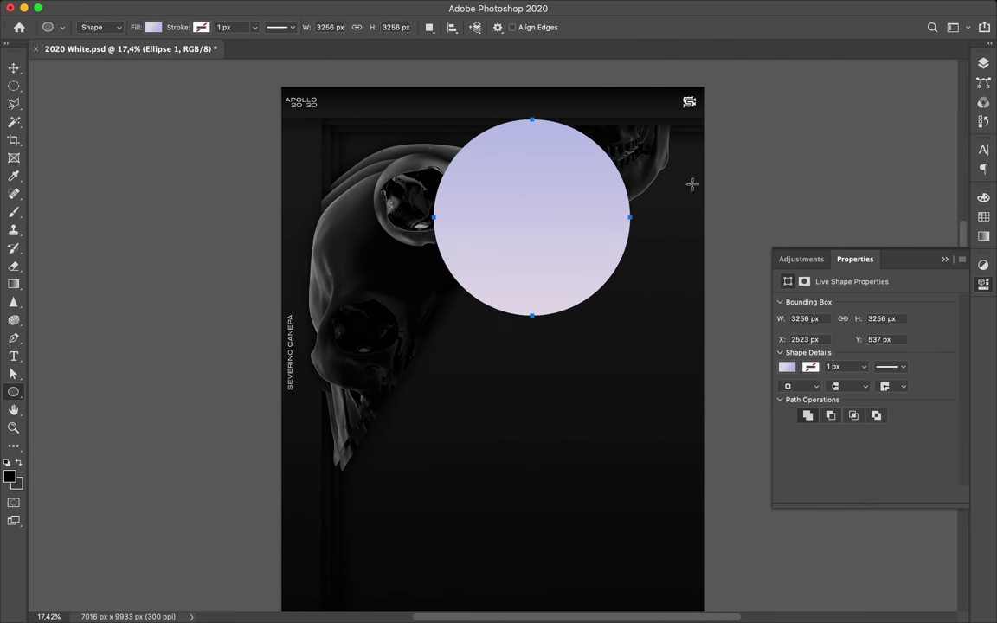
{"action": "key", "text": "v"}
{"action": "left_click", "coordinate": [984, 63]}
{"action": "left_click_drag", "start_coordinate": [874, 147], "coordinate": [866, 490]}
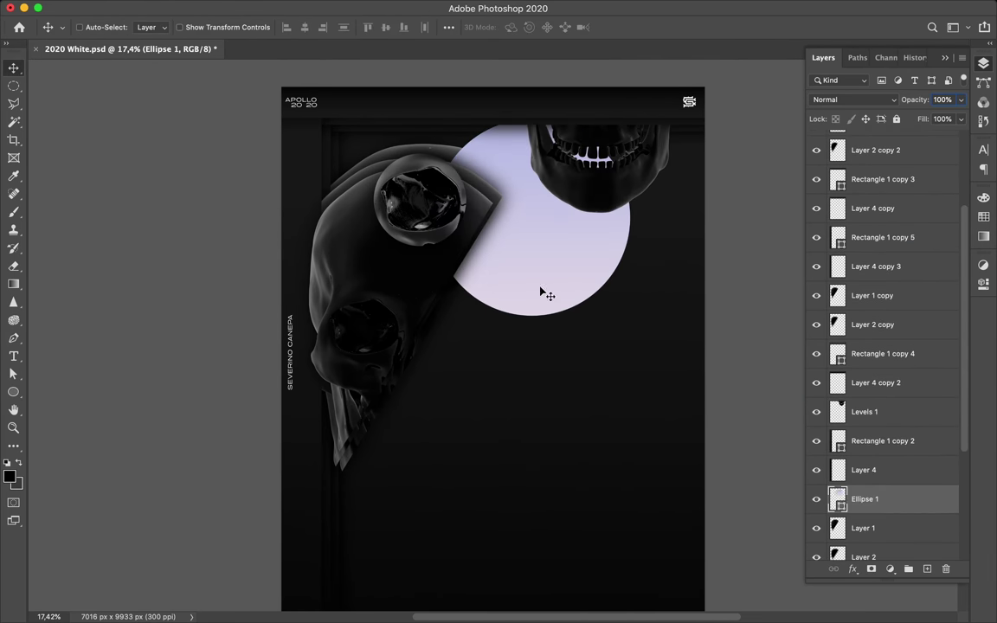
{"action": "left_click_drag", "start_coordinate": [544, 296], "coordinate": [545, 227]}
{"action": "left_click_drag", "start_coordinate": [908, 500], "coordinate": [913, 459]}
{"action": "left_click_drag", "start_coordinate": [569, 211], "coordinate": [525, 198]}
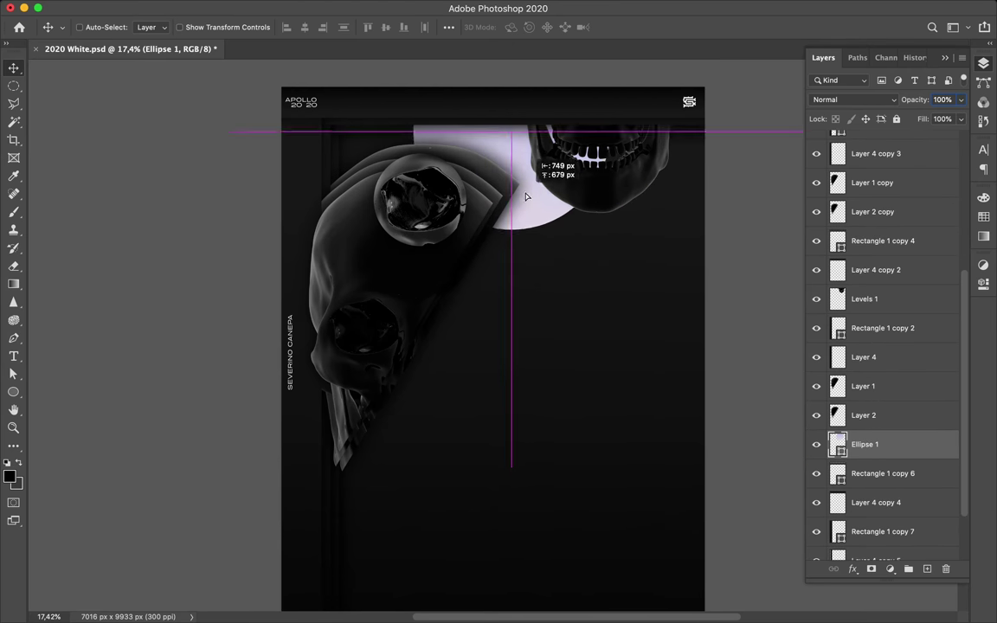
Brush-brighten the skull's jaw inside its selection, apply a filter, and save.
{"action": "left_click", "coordinate": [864, 299]}
{"action": "left_click", "coordinate": [927, 569], "text": "ctrl"}
{"action": "key", "text": "b"}
{"action": "left_click_drag", "start_coordinate": [588, 173], "coordinate": [623, 160]}
{"action": "key", "text": "v"}
{"action": "left_click", "coordinate": [512, 7]}
{"action": "left_click", "coordinate": [355, 27]}
{"action": "key", "text": "super+s"}
Scatter small lavender circle copies around the skull, shrinking one to about half size.
{"action": "scroll", "coordinate": [431, 243], "scroll_direction": "up", "scroll_amount": 2}
{"action": "scroll", "coordinate": [430, 245], "scroll_direction": "down", "scroll_amount": 1}
{"action": "key", "text": "u"}
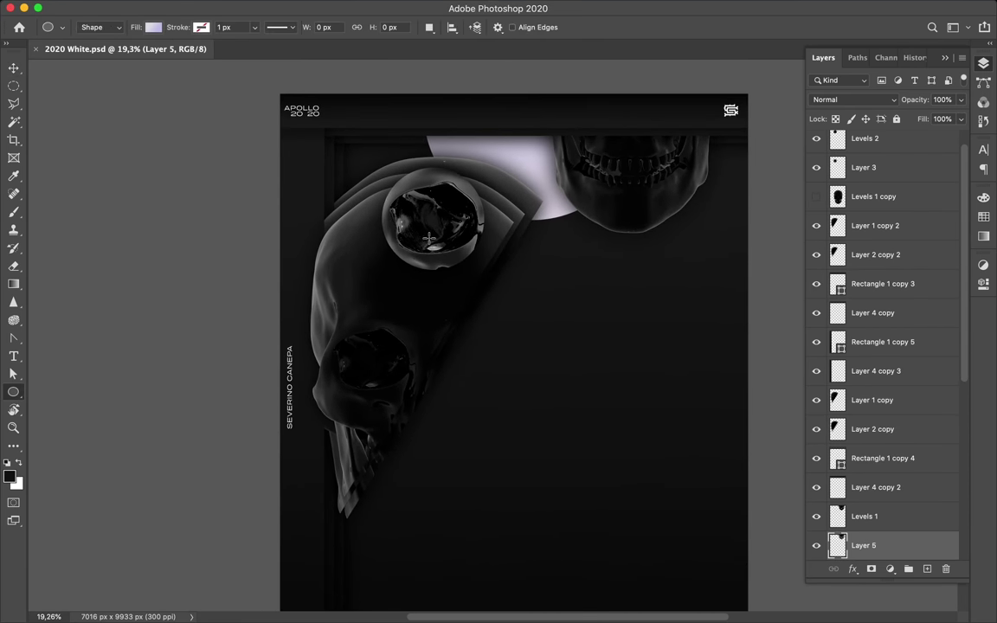
{"action": "key", "text": "v"}
{"action": "mouse_move", "coordinate": [383, 212]}
{"action": "left_mouse_down"}
{"action": "mouse_move", "coordinate": [376, 204]}
{"action": "mouse_move", "coordinate": [396, 171]}
{"action": "mouse_move", "coordinate": [489, 236]}
{"action": "left_mouse_up"}
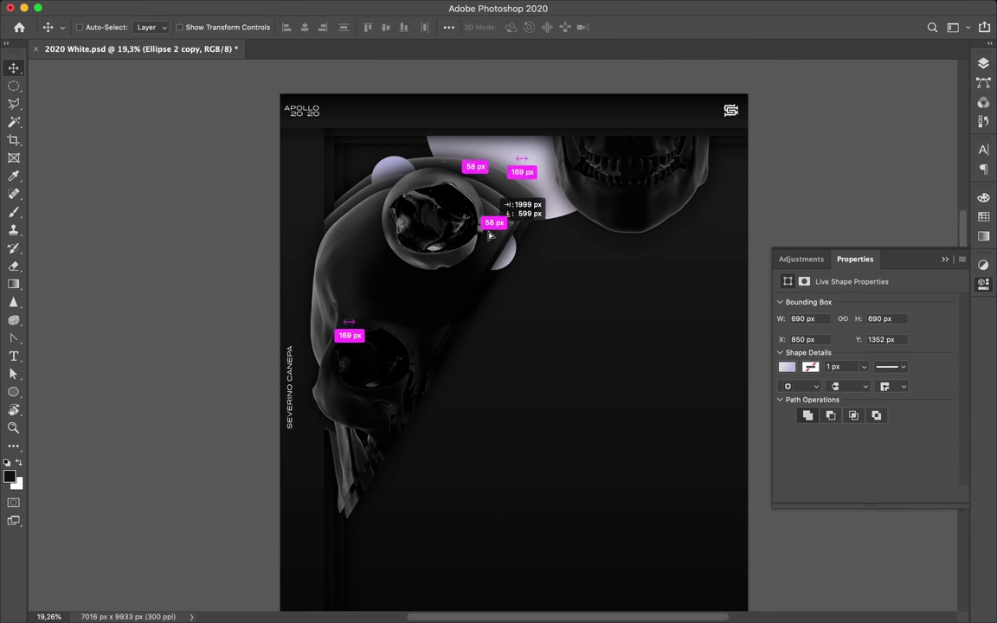
{"action": "left_click_drag", "start_coordinate": [618, 226], "coordinate": [672, 231]}
{"action": "key", "text": "ctrl+t"}
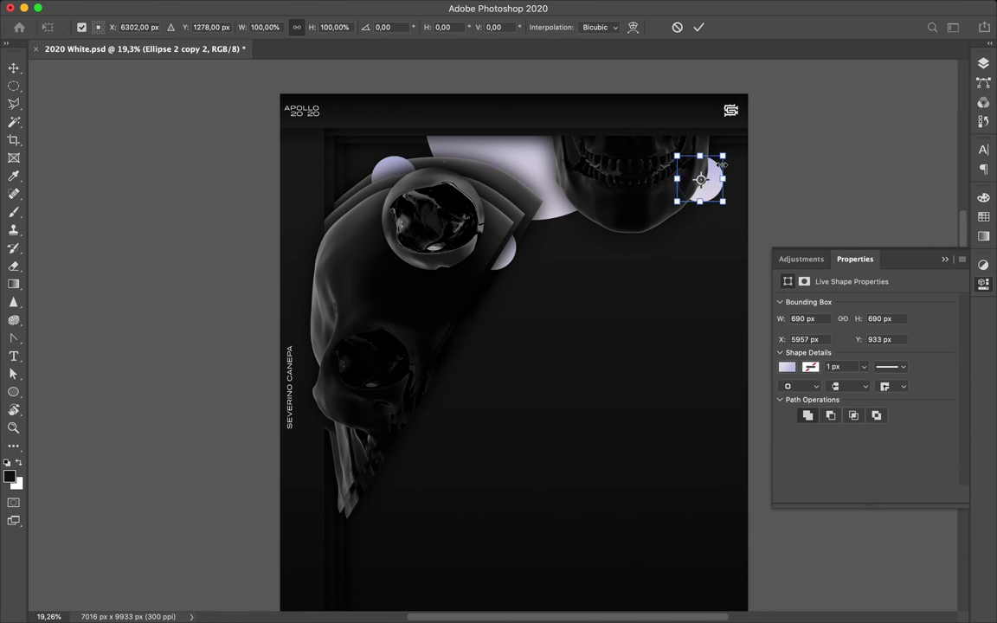
{"action": "left_click_drag", "start_coordinate": [721, 155], "coordinate": [704, 171]}
{"action": "key", "text": "Return"}
Move the small circle layer below Rectangle 1 copy 6.
{"action": "left_click", "coordinate": [983, 63]}
{"action": "scroll", "coordinate": [873, 364], "scroll_direction": "down", "scroll_amount": 3}
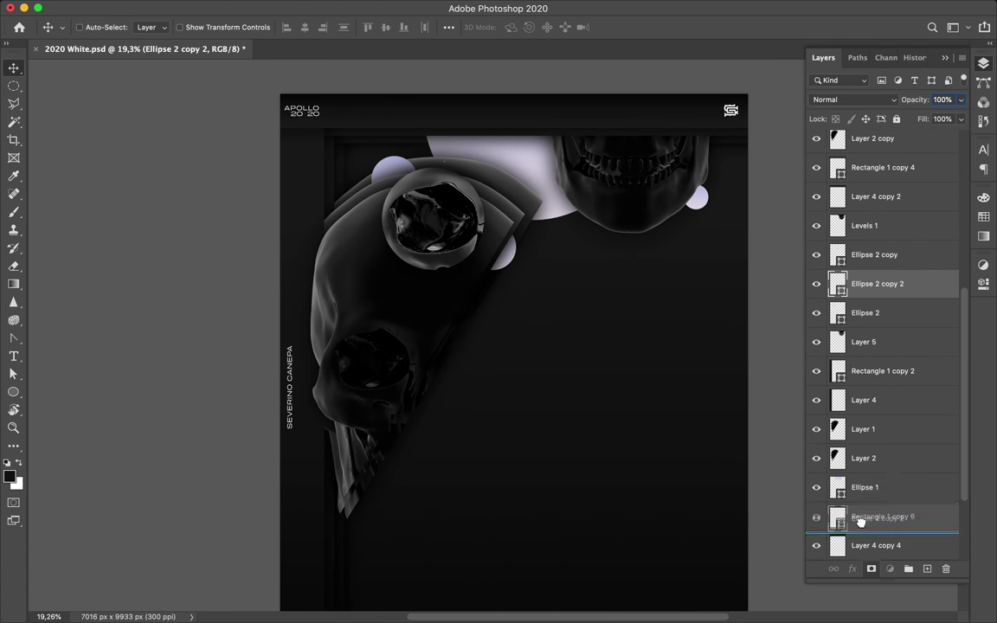
{"action": "left_click_drag", "start_coordinate": [876, 576], "coordinate": [875, 518]}
{"action": "scroll", "coordinate": [643, 260], "scroll_direction": "up", "scroll_amount": 2}
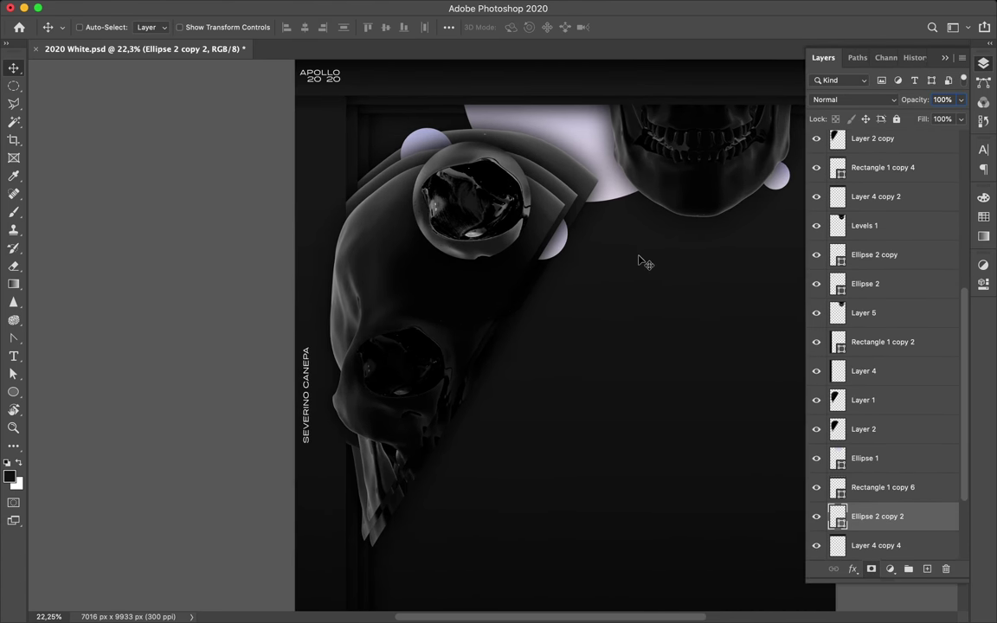
{"action": "key", "text": "u"}
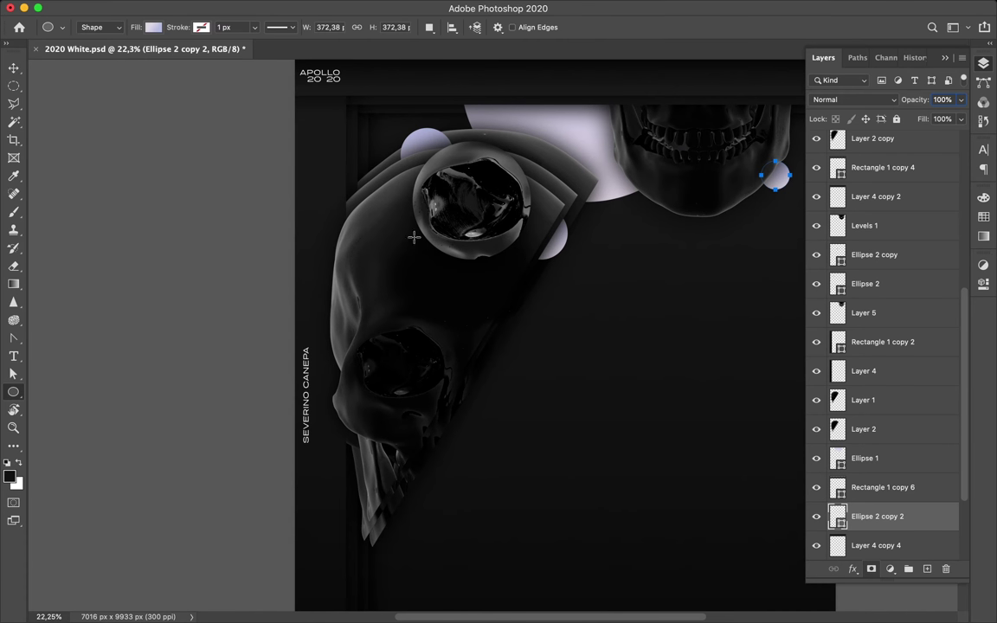
Draw a large rectangle with no fill and a 51 px lavender stroke.
{"action": "right_click", "coordinate": [13, 392]}
{"action": "left_click", "coordinate": [69, 391]}
{"action": "left_click_drag", "start_coordinate": [394, 84], "coordinate": [708, 330]}
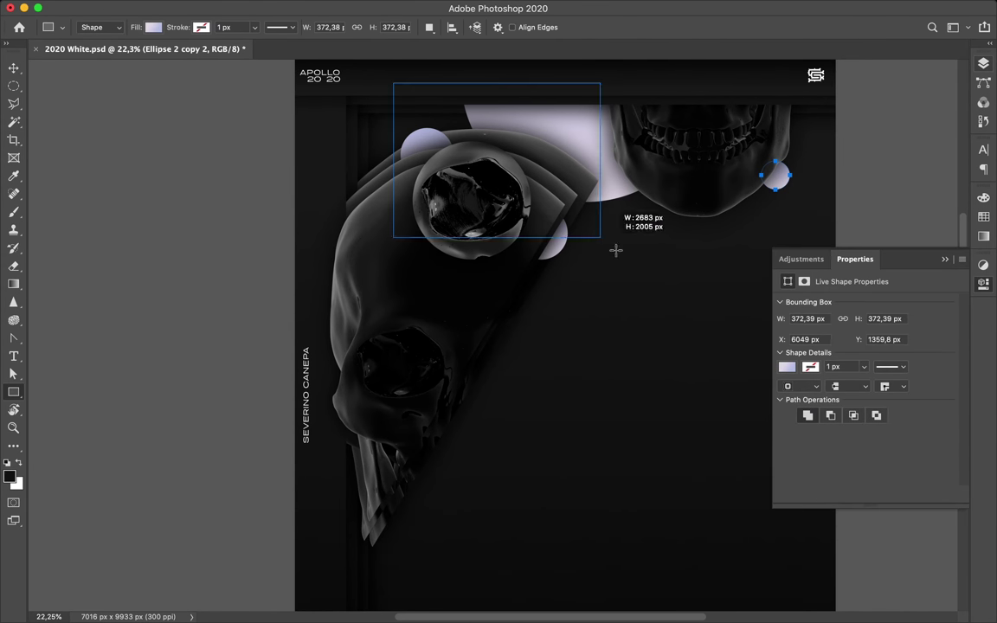
{"action": "left_click", "coordinate": [153, 27]}
{"action": "left_click", "coordinate": [71, 49]}
{"action": "left_click", "coordinate": [201, 27]}
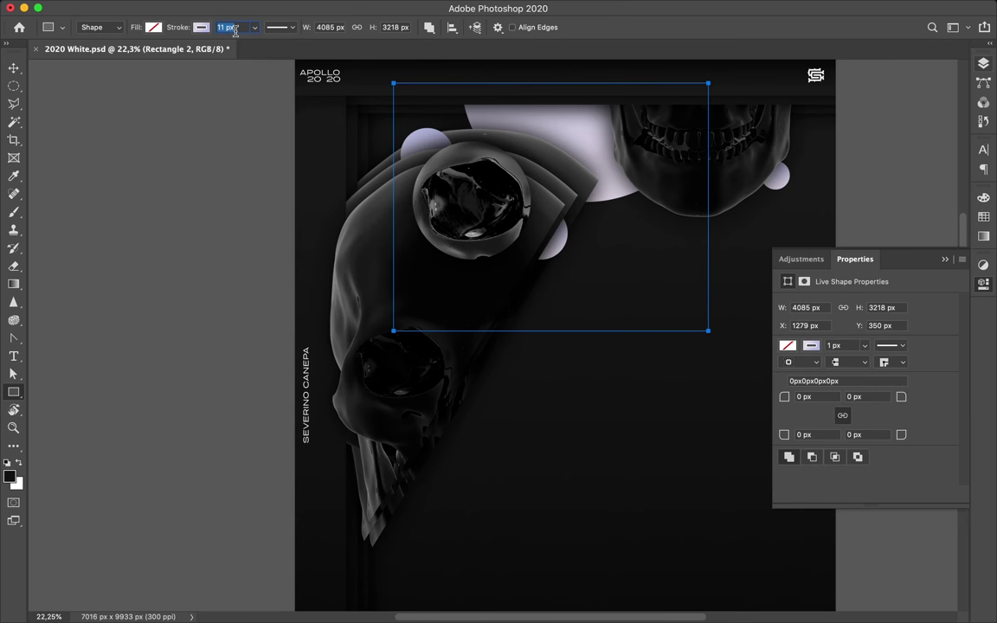
{"action": "type", "text": "a"}
{"action": "type", "text": "51"}
{"action": "key", "text": "Return"}
Move the outline rectangle down and right, then select the Rectangle 1 copy 6 layer.
{"action": "key", "text": "v"}
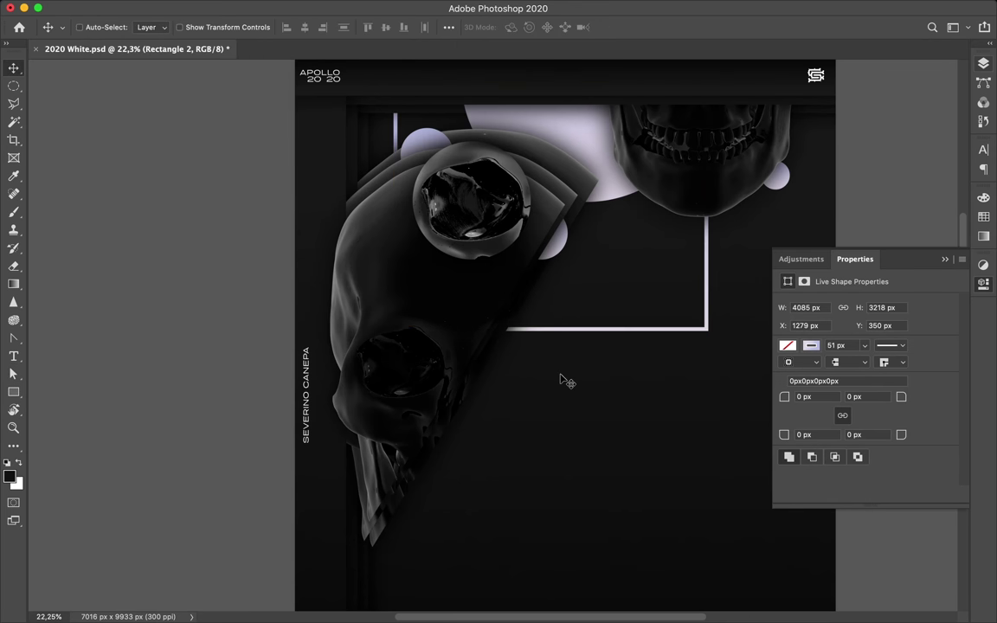
{"action": "scroll", "coordinate": [659, 378], "scroll_direction": "down", "scroll_amount": 1}
{"action": "mouse_move", "coordinate": [562, 299]}
{"action": "left_mouse_down"}
{"action": "mouse_move", "coordinate": [574, 405]}
{"action": "mouse_move", "coordinate": [586, 390]}
{"action": "left_mouse_up"}
{"action": "scroll", "coordinate": [546, 370], "scroll_direction": "down", "scroll_amount": 2}
{"action": "scroll", "coordinate": [507, 351], "scroll_direction": "down", "scroll_amount": 1}
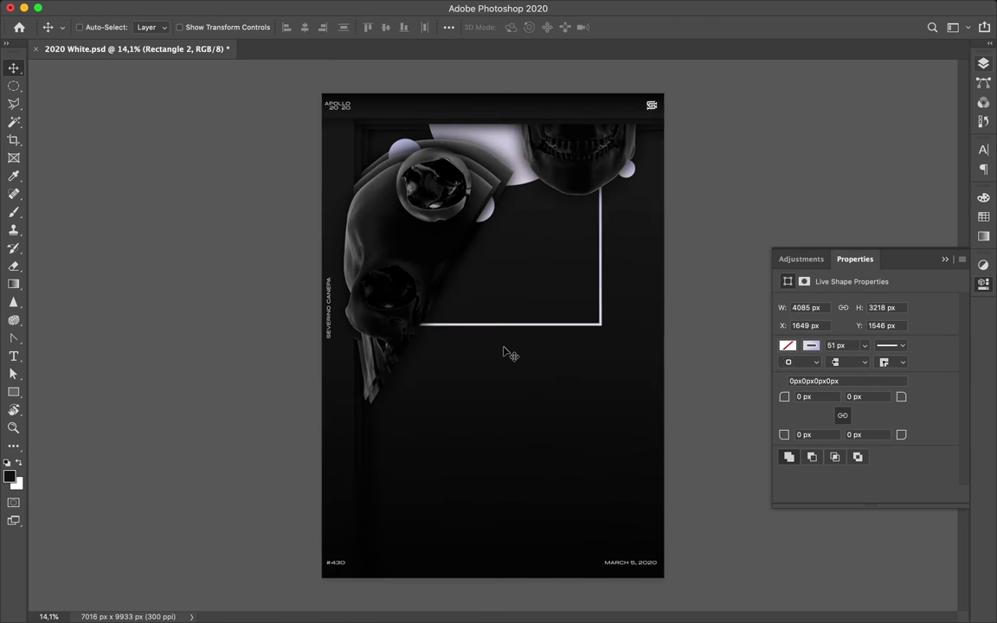
{"action": "scroll", "coordinate": [511, 284], "scroll_direction": "up", "scroll_amount": 1}
{"action": "key", "text": "u"}
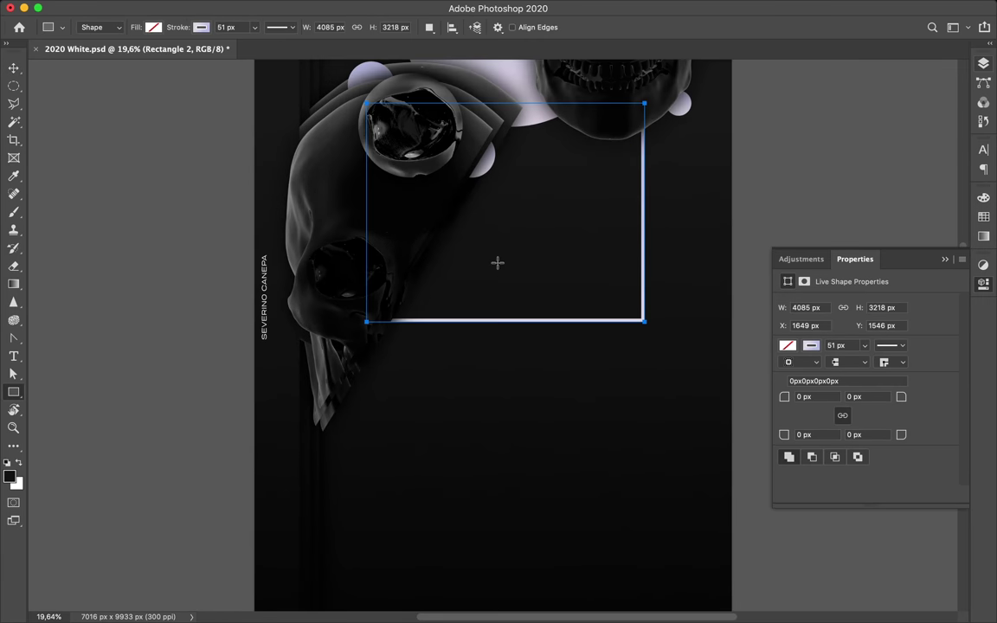
{"action": "key", "text": "F7"}
{"action": "left_click", "coordinate": [874, 487]}
{"action": "scroll", "coordinate": [493, 336], "scroll_direction": "down", "scroll_amount": 2}
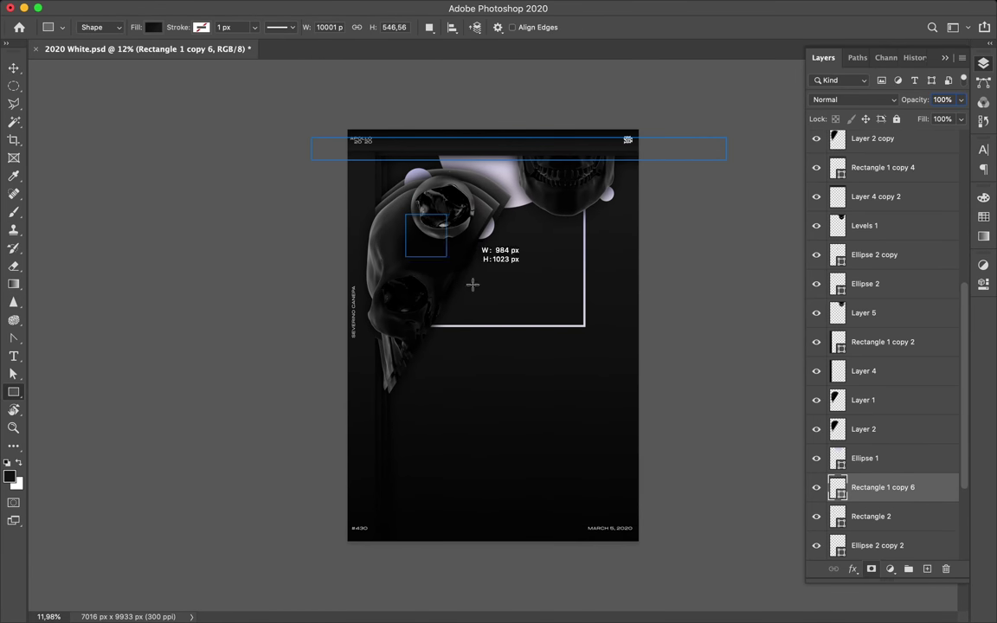
Draw Rectangle 3 and place it just above Rectangle 1 in the layer stack.
{"action": "left_click_drag", "start_coordinate": [473, 284], "coordinate": [593, 485]}
{"action": "key", "text": "v"}
{"action": "mouse_move", "coordinate": [871, 485]}
{"action": "left_mouse_down"}
{"action": "mouse_move", "coordinate": [864, 538]}
{"action": "mouse_move", "coordinate": [865, 505]}
{"action": "left_mouse_up"}
{"action": "left_click", "coordinate": [929, 516]}
Paint a black shadow on Layer 6 and soften it with a 27,5 px Gaussian Blur.
{"action": "key", "text": "b"}
{"action": "mouse_move", "coordinate": [545, 301]}
{"action": "left_mouse_down"}
{"action": "mouse_move", "coordinate": [546, 456]}
{"action": "mouse_move", "coordinate": [423, 222]}
{"action": "left_mouse_up"}
{"action": "key", "text": "ctrl+d"}
{"action": "key", "text": "v"}
{"action": "left_click", "coordinate": [323, 9]}
{"action": "mouse_move", "coordinate": [330, 172]}
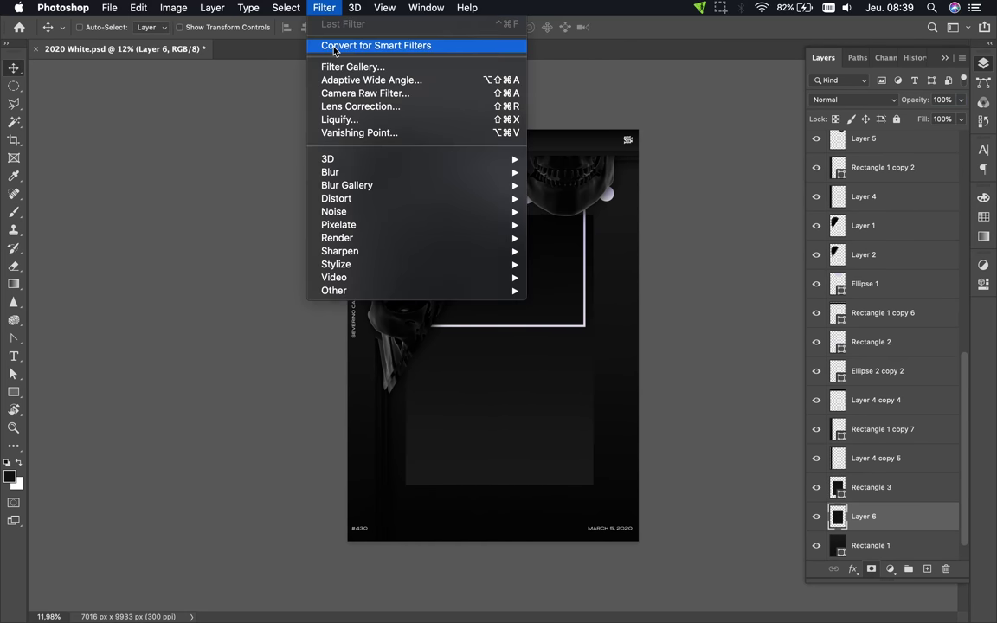
{"action": "left_click", "coordinate": [575, 229]}
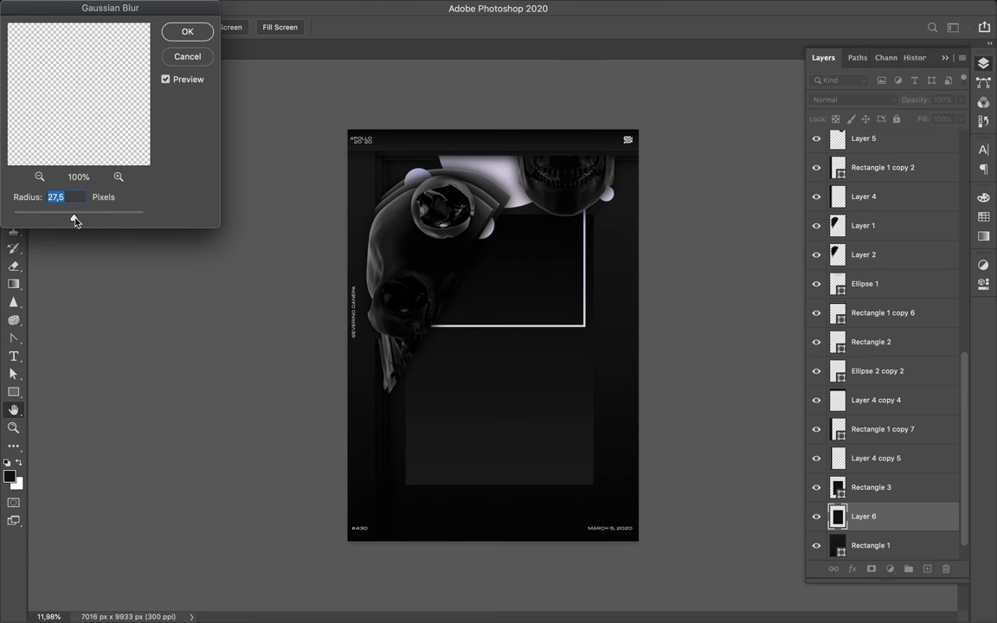
{"action": "left_click", "coordinate": [182, 32]}
Duplicate Rectangle 3 with Layer 6 and shorten the copies from the bottom.
{"action": "scroll", "coordinate": [528, 245], "scroll_direction": "up", "scroll_amount": 3}
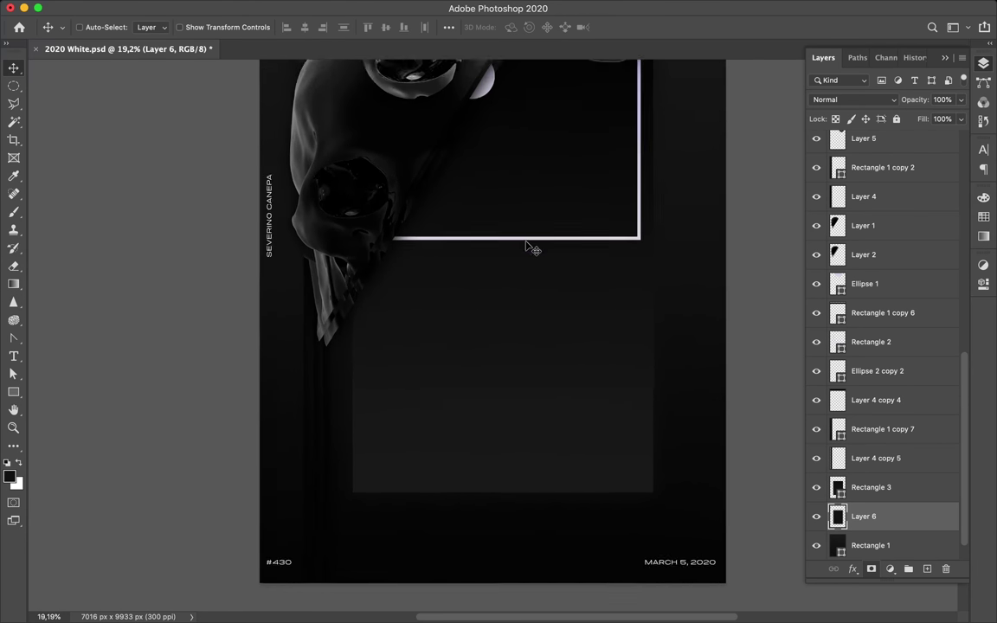
{"action": "left_click", "coordinate": [844, 488], "text": "shift"}
{"action": "key", "text": "ctrl+j"}
{"action": "key", "text": "ctrl+t"}
{"action": "left_click_drag", "start_coordinate": [505, 526], "coordinate": [508, 416]}
{"action": "key", "text": "Return"}
Duplicate and transform the rectangle-and-shadow pair into further smaller copies.
{"action": "key", "text": "ctrl+t"}
{"action": "key", "text": "Return"}
{"action": "key", "text": "ctrl+t"}
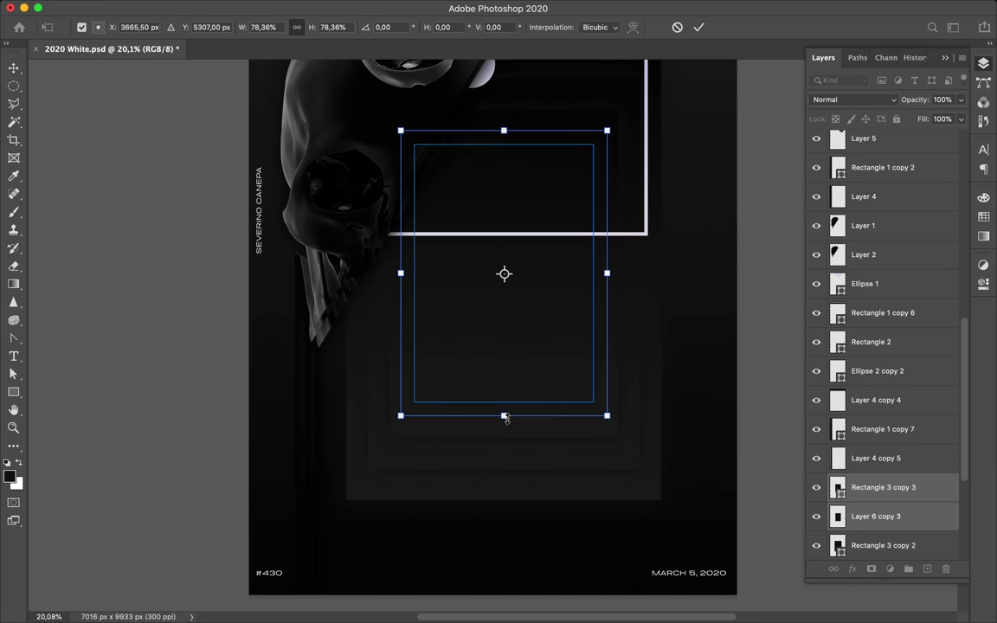
{"action": "key", "text": "Return"}
{"action": "scroll", "coordinate": [531, 423], "scroll_direction": "down", "scroll_amount": 2}
{"action": "key", "text": "ctrl+j"}
{"action": "key", "text": "ctrl+t"}
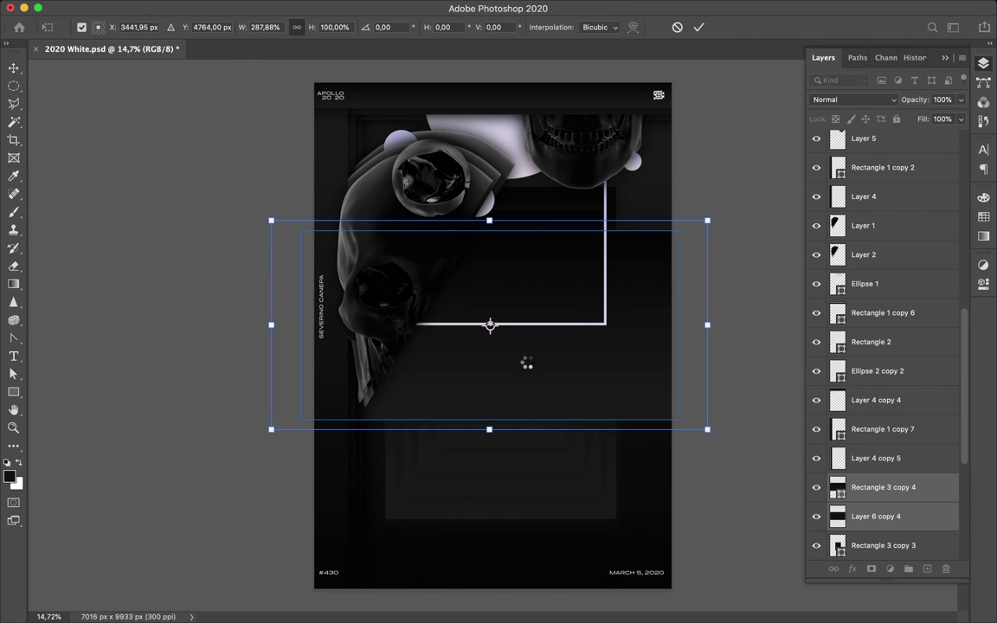
{"action": "key", "text": "Return"}
Place two more rectangle-and-shadow copies stepping further down the poster.
{"action": "left_click_drag", "start_coordinate": [547, 366], "coordinate": [630, 440]}
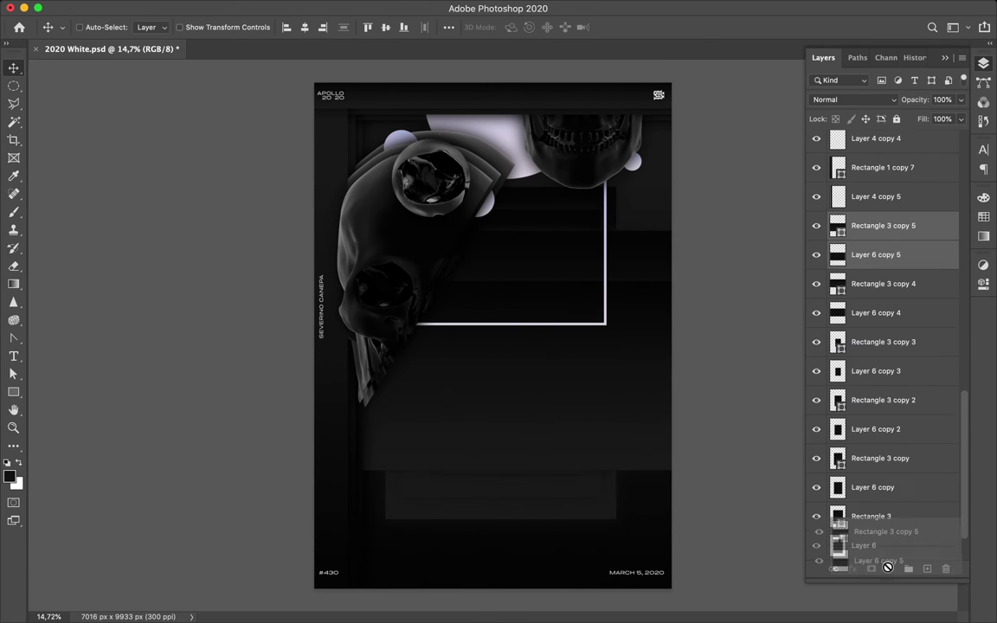
{"action": "key", "text": "ctrl+j"}
{"action": "mouse_move", "coordinate": [630, 441]}
{"action": "left_mouse_down"}
{"action": "mouse_move", "coordinate": [639, 465]}
{"action": "mouse_move", "coordinate": [660, 464]}
{"action": "left_mouse_up"}
{"action": "scroll", "coordinate": [568, 366], "scroll_direction": "up", "scroll_amount": 2}
{"action": "scroll", "coordinate": [565, 368], "scroll_direction": "down", "scroll_amount": 1}
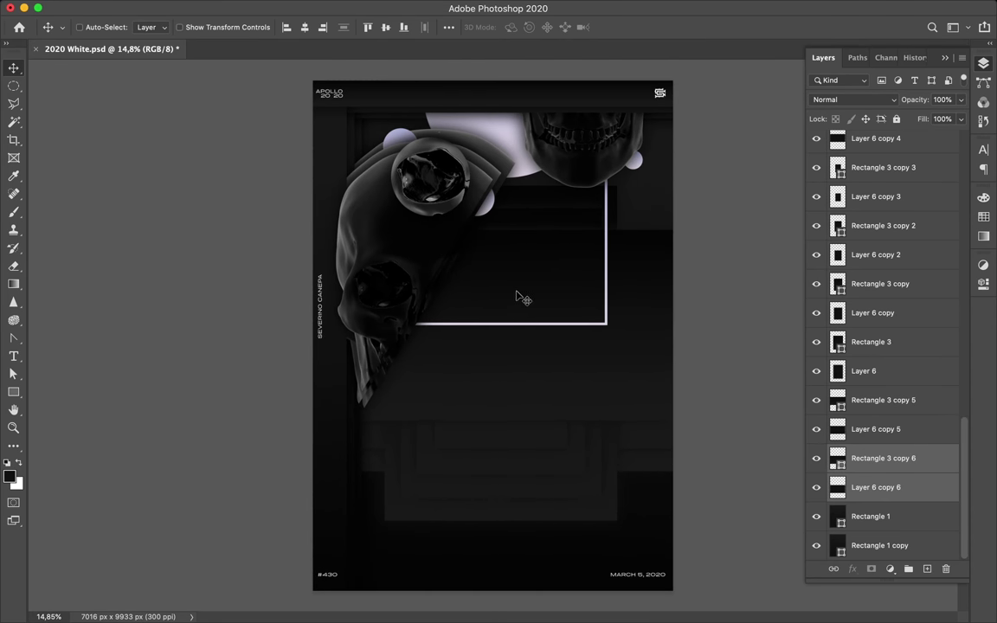
Select the Rectangle 3 copy 4 and copy 5 layers and shift them upward.
{"action": "left_click", "coordinate": [881, 403]}
{"action": "scroll", "coordinate": [871, 265], "scroll_direction": "up", "scroll_amount": 5}
{"action": "left_click", "coordinate": [882, 270]}
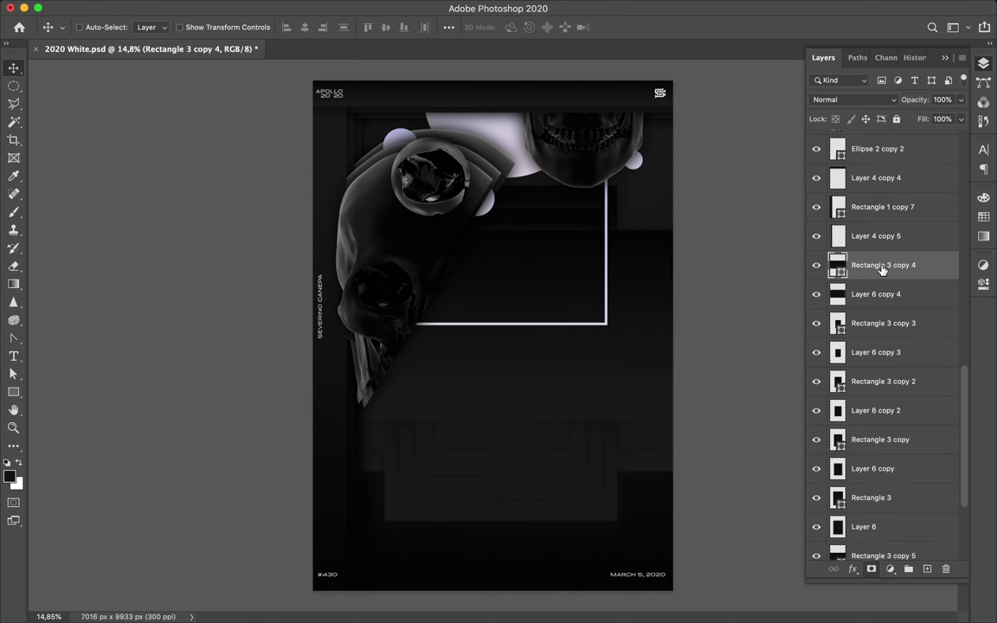
{"action": "scroll", "coordinate": [882, 294], "scroll_direction": "down", "scroll_amount": 5}
{"action": "left_click", "coordinate": [882, 315], "text": "shift"}
{"action": "left_click_drag", "start_coordinate": [592, 410], "coordinate": [595, 344]}
{"action": "key", "text": "alt+period"}
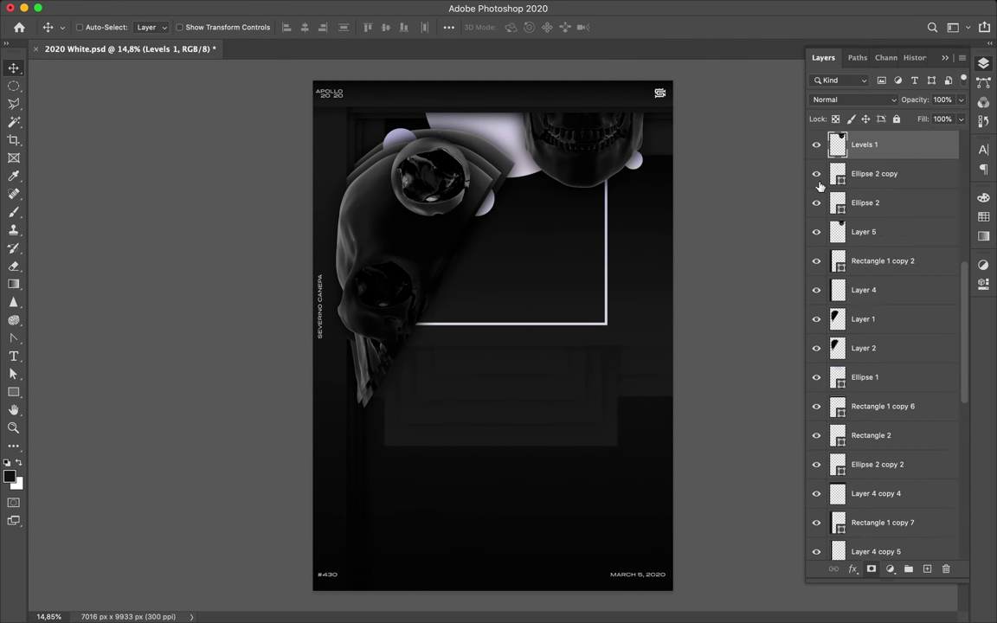
Copy the lit jaw from Layer 5 lower on the poster, among the frame layers.
{"action": "left_click", "coordinate": [609, 212], "text": "ctrl"}
{"action": "mouse_move", "coordinate": [887, 226]}
{"action": "left_mouse_down"}
{"action": "mouse_move", "coordinate": [865, 164]}
{"action": "mouse_move", "coordinate": [875, 473]}
{"action": "left_mouse_up"}
{"action": "mouse_move", "coordinate": [574, 175]}
{"action": "left_mouse_down"}
{"action": "mouse_move", "coordinate": [549, 402]}
{"action": "mouse_move", "coordinate": [495, 385]}
{"action": "left_mouse_up"}
{"action": "left_click_drag", "start_coordinate": [514, 435], "coordinate": [514, 476]}
{"action": "left_click_drag", "start_coordinate": [874, 178], "coordinate": [879, 382]}
Move the Levels 1 copy 3 and Layer 5 copy 2 jaw copy lower.
{"action": "key", "text": "ctrl+t"}
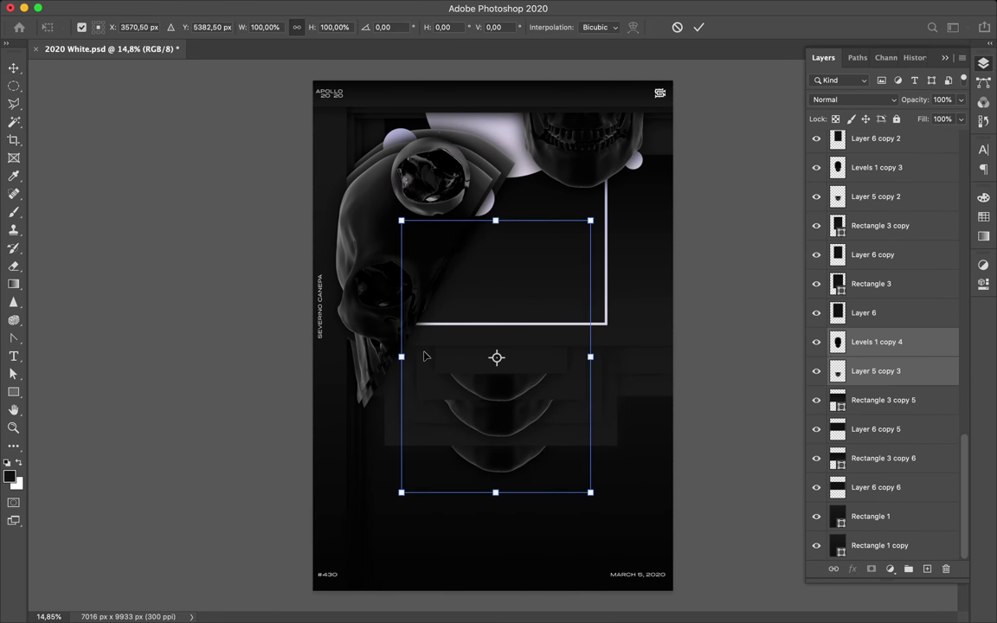
{"action": "left_click_drag", "start_coordinate": [425, 356], "coordinate": [494, 391]}
{"action": "key", "text": "Escape"}
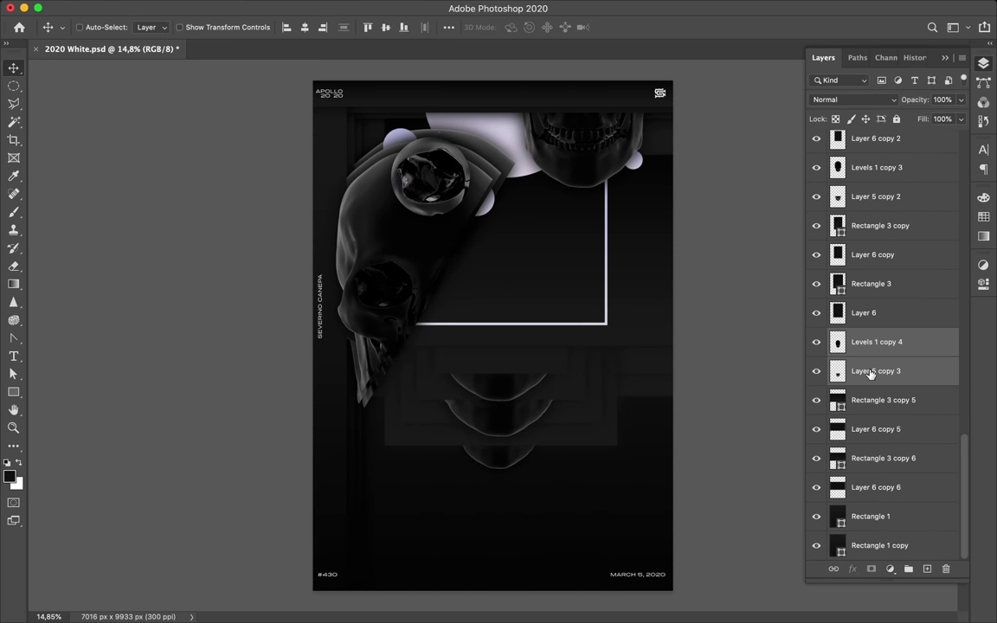
{"action": "left_click", "coordinate": [876, 167]}
{"action": "left_click", "coordinate": [876, 196], "text": "shift"}
{"action": "key", "text": "ctrl+t"}
{"action": "mouse_move", "coordinate": [498, 342]}
{"action": "left_mouse_down"}
{"action": "mouse_move", "coordinate": [501, 441]}
{"action": "mouse_move", "coordinate": [497, 416]}
{"action": "left_mouse_up"}
{"action": "key", "text": "Return"}
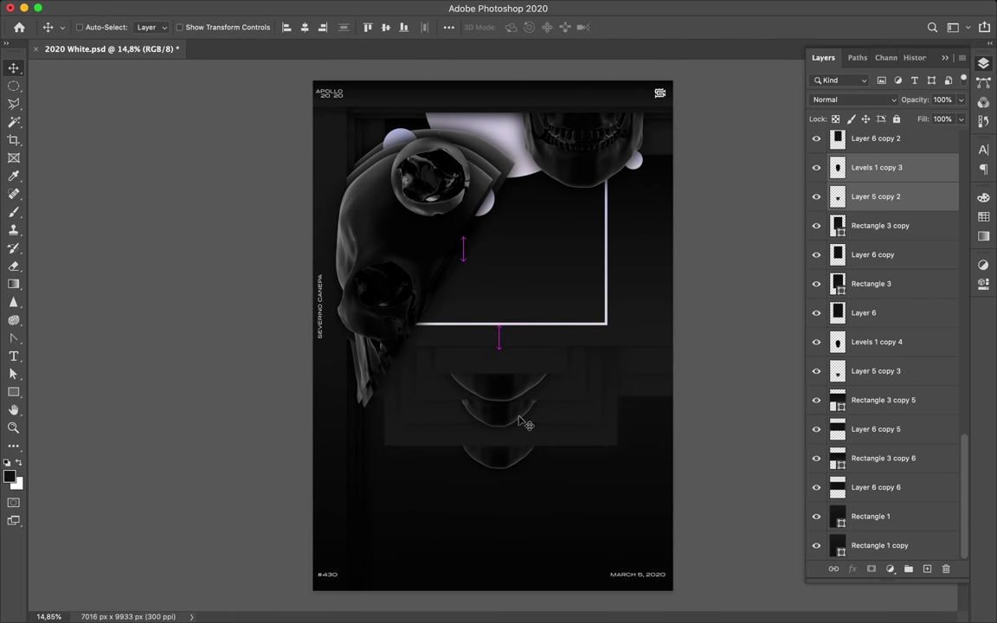
Select the Rectangle 1 copy 5 and Layer 4 copy 3 layers together.
{"action": "key", "text": "m"}
{"action": "key", "text": "v"}
{"action": "left_click", "coordinate": [338, 151]}
{"action": "left_click", "coordinate": [866, 299], "text": "shift"}
Move the bar pair and the Rectangle 1 copy 8 L-shaped frame to the right.
{"action": "mouse_move", "coordinate": [325, 236]}
{"action": "left_mouse_down"}
{"action": "mouse_move", "coordinate": [555, 278]}
{"action": "mouse_move", "coordinate": [594, 244]}
{"action": "left_mouse_up"}
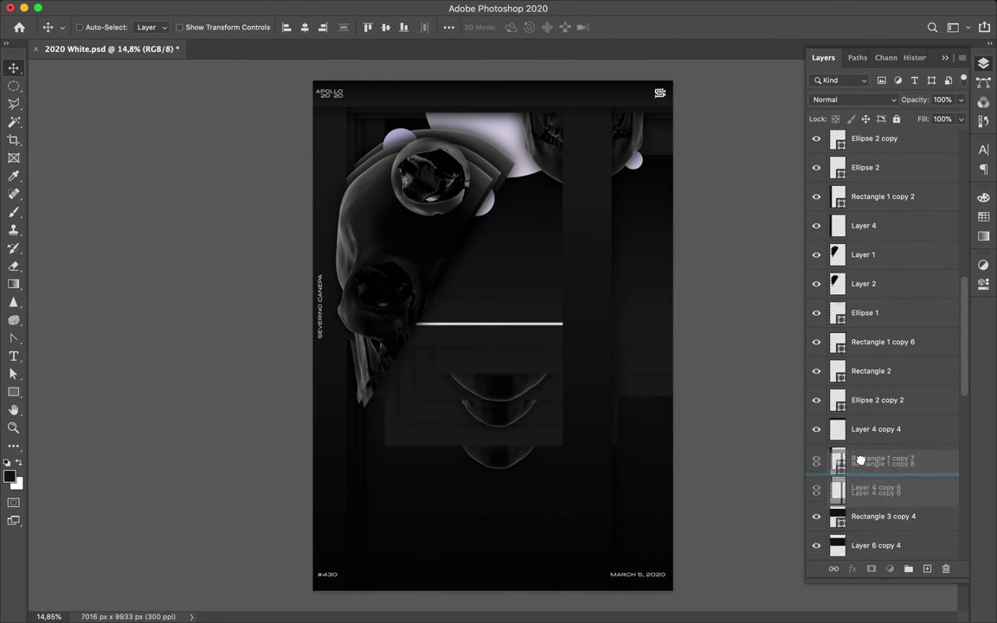
{"action": "left_click_drag", "start_coordinate": [587, 244], "coordinate": [623, 395]}
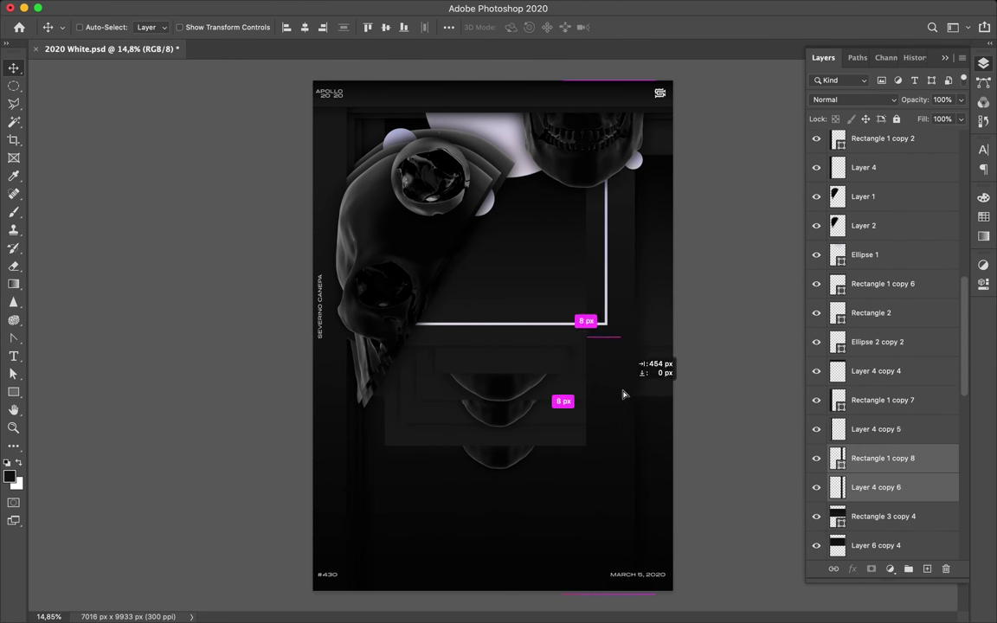
{"action": "left_click", "coordinate": [626, 445], "text": "ctrl"}
{"action": "scroll", "coordinate": [652, 433], "scroll_direction": "up", "scroll_amount": 3}
{"action": "scroll", "coordinate": [652, 434], "scroll_direction": "up", "scroll_amount": 2}
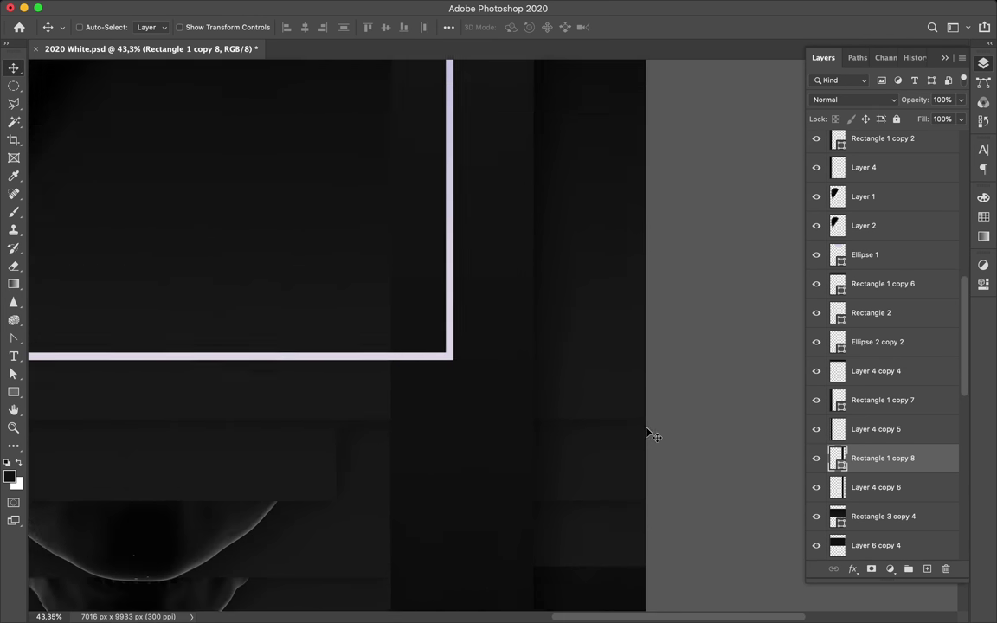
Flip the Layer 4 copy 6 strip at -100%/-100%.
{"action": "left_click", "coordinate": [546, 314], "text": "ctrl"}
{"action": "scroll", "coordinate": [537, 311], "scroll_direction": "down", "scroll_amount": 2}
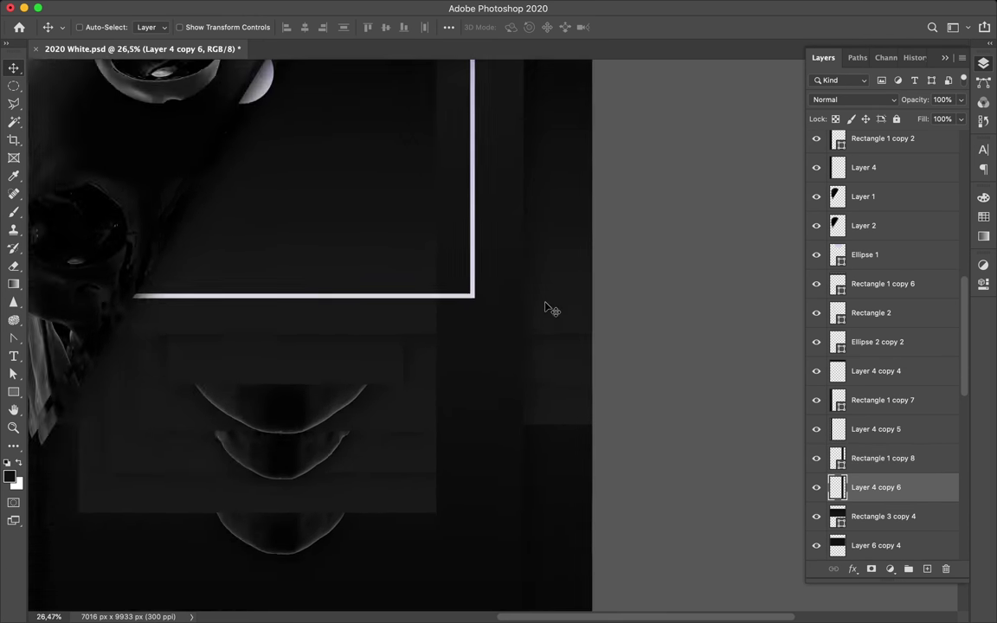
{"action": "scroll", "coordinate": [547, 309], "scroll_direction": "down", "scroll_amount": 5}
{"action": "key", "text": "ctrl+t"}
{"action": "scroll", "coordinate": [664, 417], "scroll_direction": "up", "scroll_amount": 3}
{"action": "scroll", "coordinate": [664, 417], "scroll_direction": "up", "scroll_amount": 2}
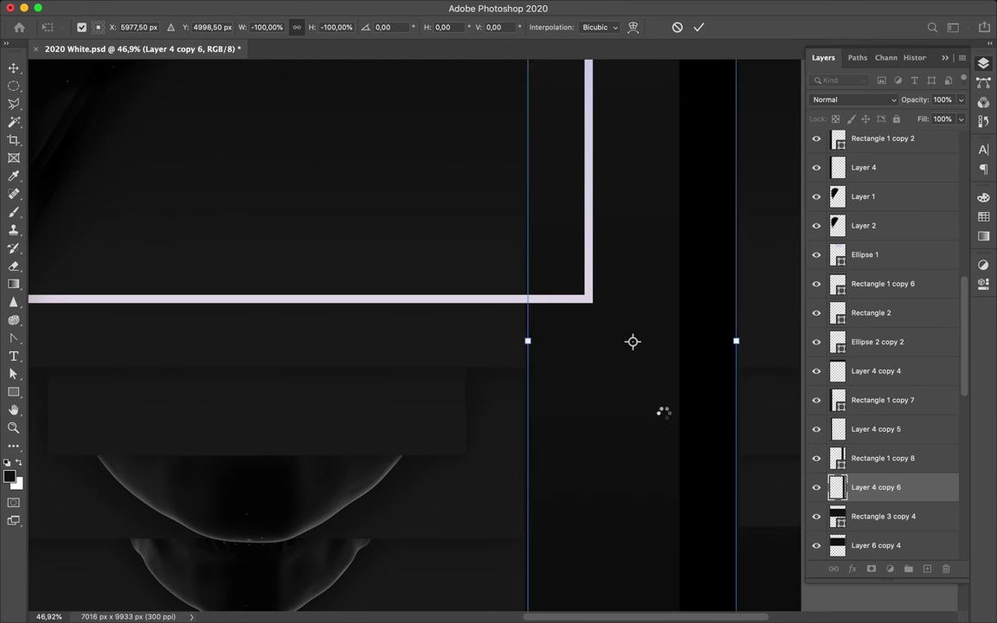
{"action": "key", "text": "Return"}
Shift the frame-and-strip pair right and make two more copies of it.
{"action": "mouse_move", "coordinate": [697, 412]}
{"action": "left_mouse_down"}
{"action": "mouse_move", "coordinate": [634, 417]}
{"action": "mouse_move", "coordinate": [679, 423]}
{"action": "left_mouse_up"}
{"action": "scroll", "coordinate": [639, 427], "scroll_direction": "down", "scroll_amount": 2}
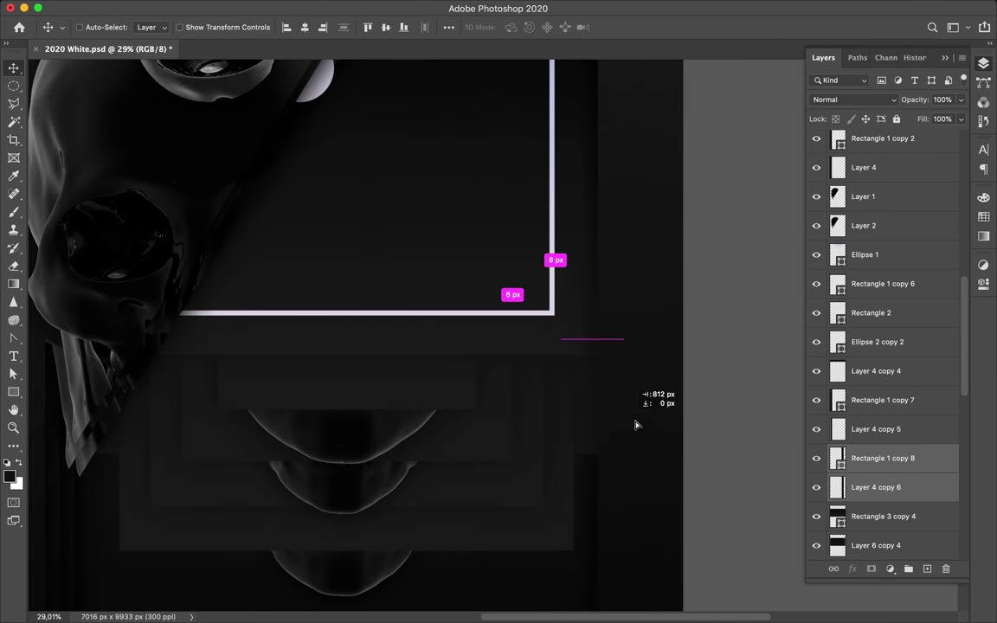
{"action": "left_click", "coordinate": [874, 516]}
{"action": "left_click_drag", "start_coordinate": [719, 460], "coordinate": [634, 459]}
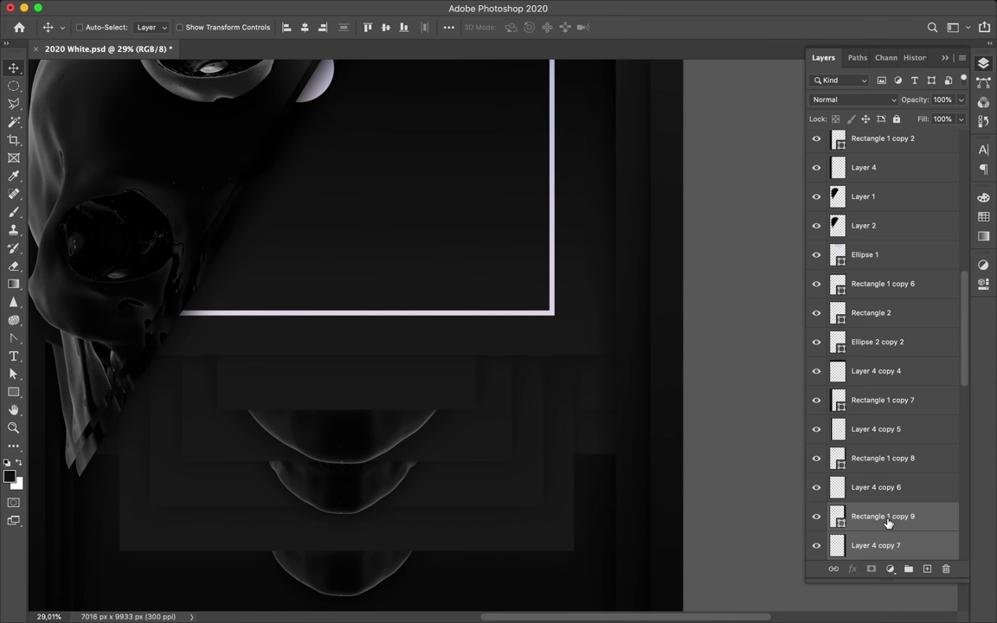
{"action": "left_click_drag", "start_coordinate": [692, 398], "coordinate": [623, 391]}
{"action": "scroll", "coordinate": [692, 423], "scroll_direction": "down", "scroll_amount": 2}
{"action": "scroll", "coordinate": [693, 429], "scroll_direction": "down", "scroll_amount": 2}
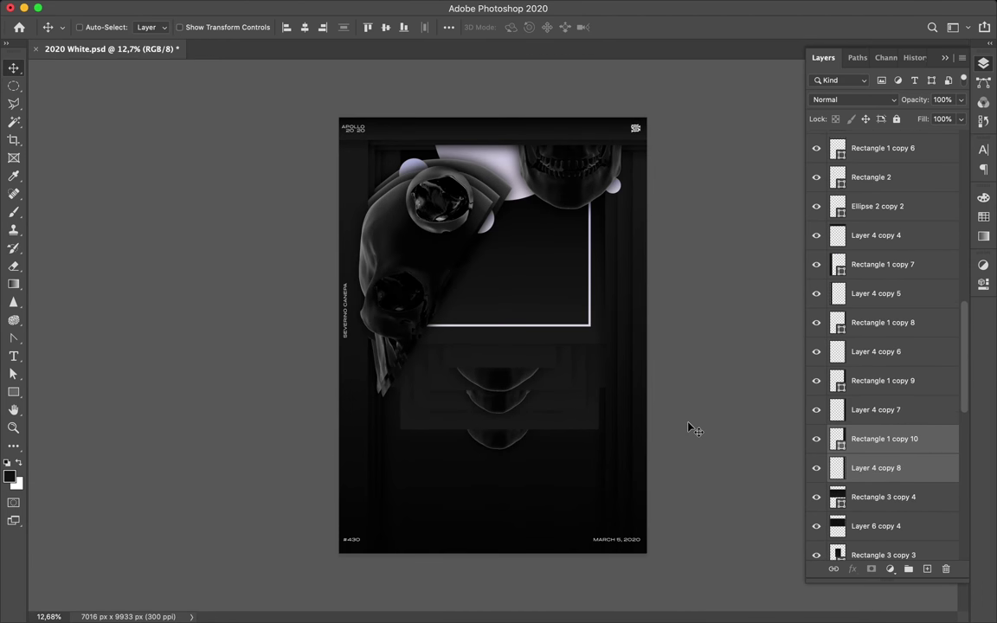
{"action": "scroll", "coordinate": [555, 177], "scroll_direction": "up", "scroll_amount": 1}
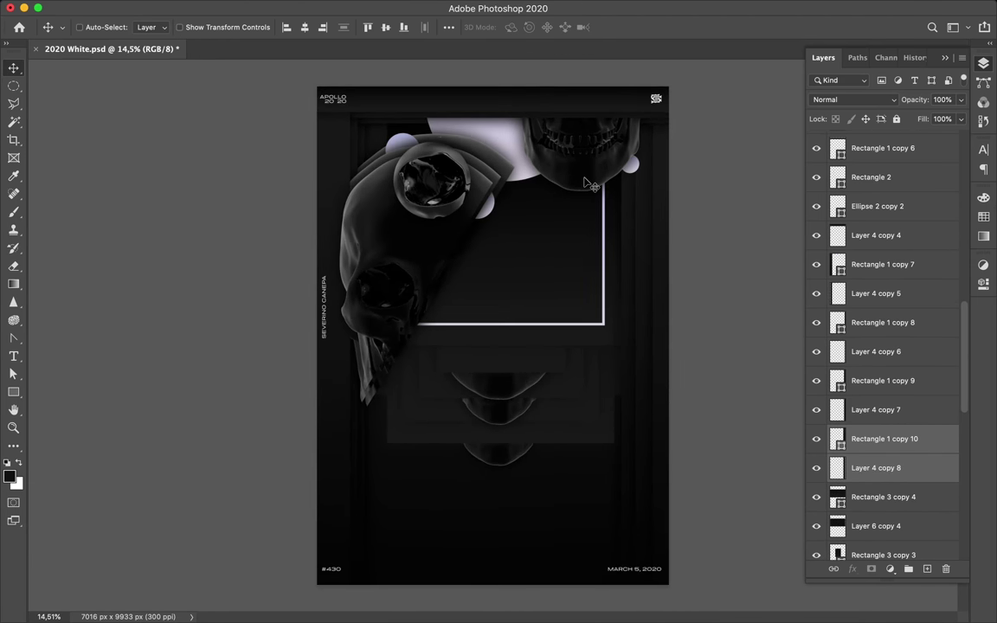
{"action": "scroll", "coordinate": [588, 184], "scroll_direction": "up", "scroll_amount": 2}
Draw the tall thin Rectangle 4 over the top skull and raise it in the stack.
{"action": "key", "text": "u"}
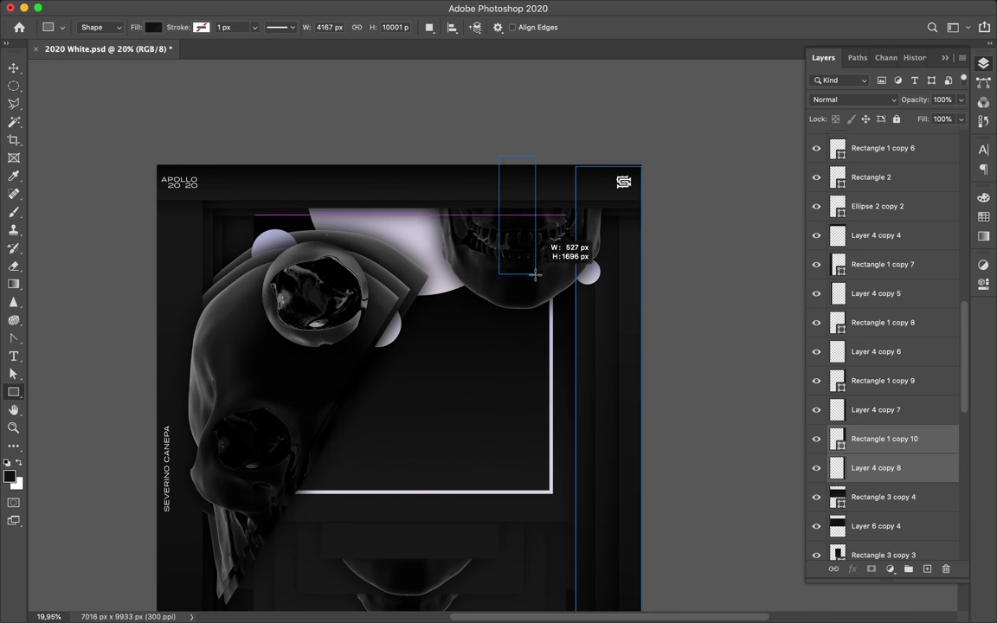
{"action": "left_click_drag", "start_coordinate": [536, 275], "coordinate": [538, 280]}
{"action": "scroll", "coordinate": [890, 461], "scroll_direction": "up", "scroll_amount": 5}
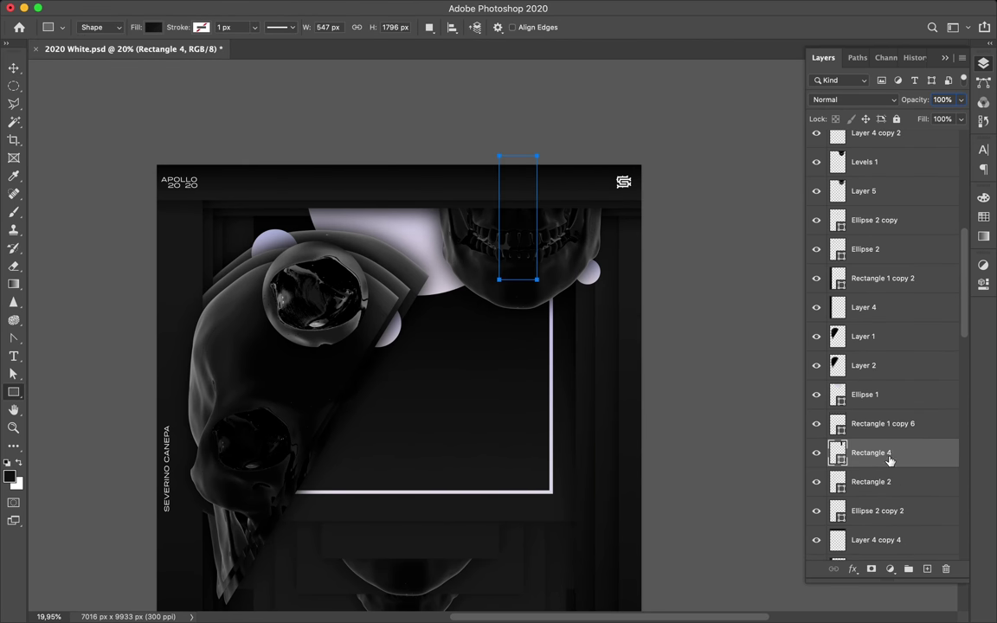
{"action": "left_click_drag", "start_coordinate": [889, 461], "coordinate": [866, 149]}
{"action": "scroll", "coordinate": [866, 260], "scroll_direction": "up", "scroll_amount": 3}
{"action": "mouse_move", "coordinate": [905, 316]}
{"action": "left_mouse_down"}
{"action": "mouse_move", "coordinate": [878, 121]}
{"action": "mouse_move", "coordinate": [883, 322]}
{"action": "left_mouse_up"}
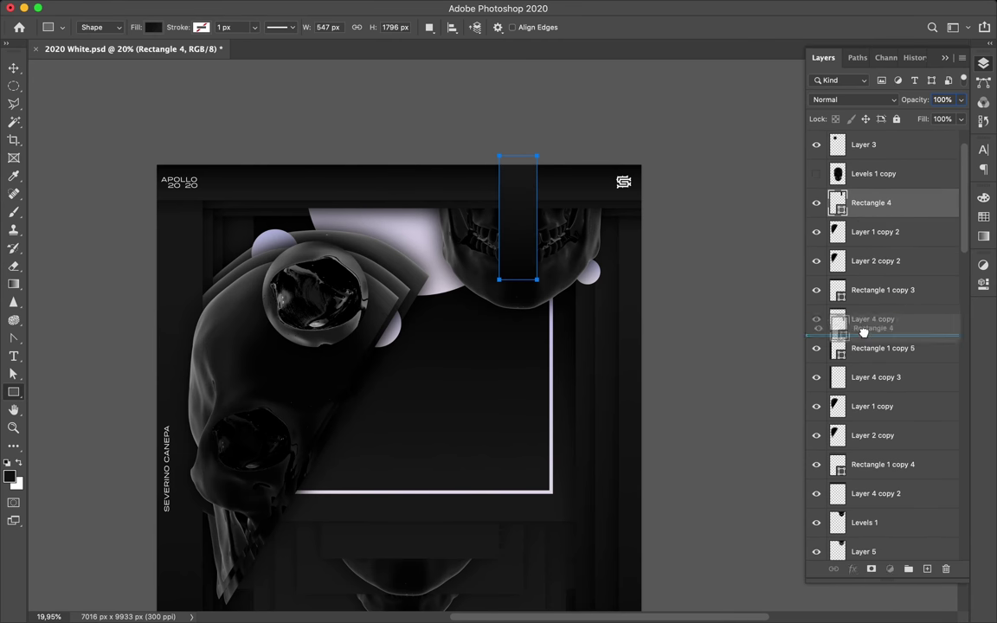
{"action": "key", "text": "v"}
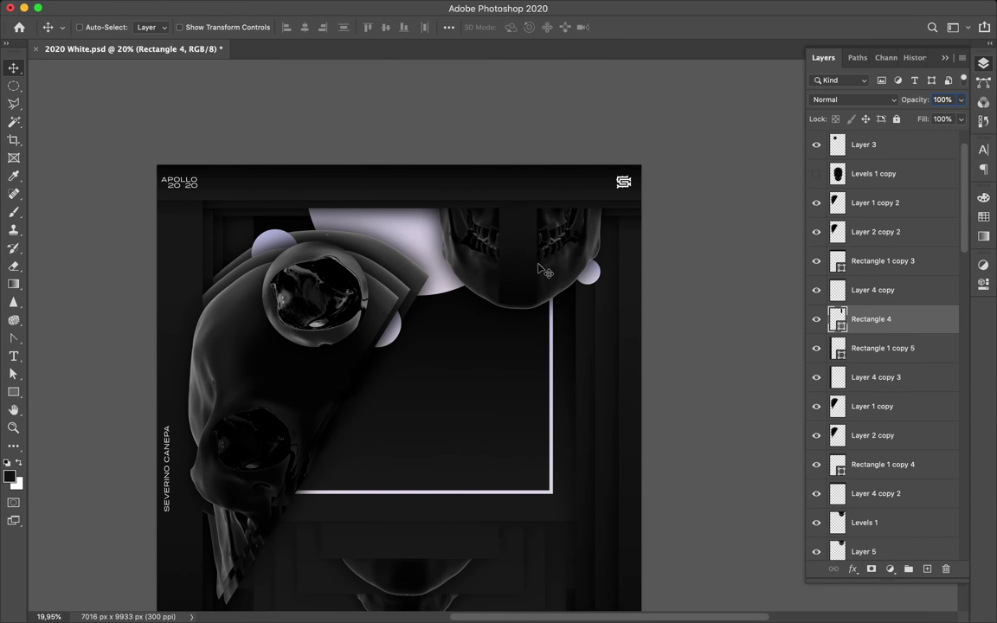
Settle Rectangle 4 below Layer 4 copy and duplicate the dark bar.
{"action": "scroll", "coordinate": [531, 269], "scroll_direction": "down", "scroll_amount": 2}
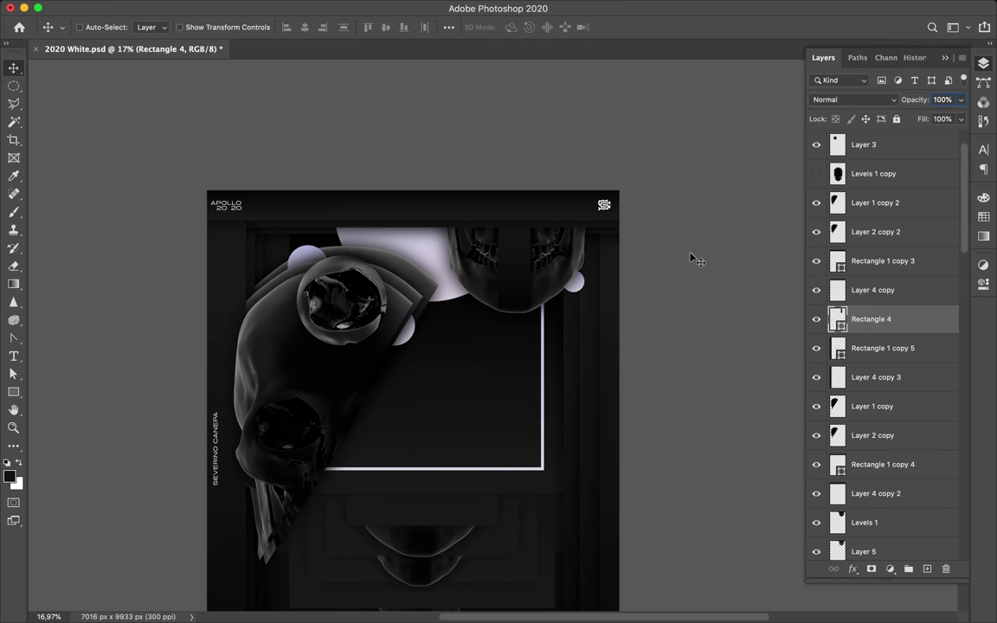
{"action": "left_click_drag", "start_coordinate": [884, 323], "coordinate": [883, 336]}
{"action": "left_click", "coordinate": [354, 7]}
{"action": "key", "text": "Escape"}
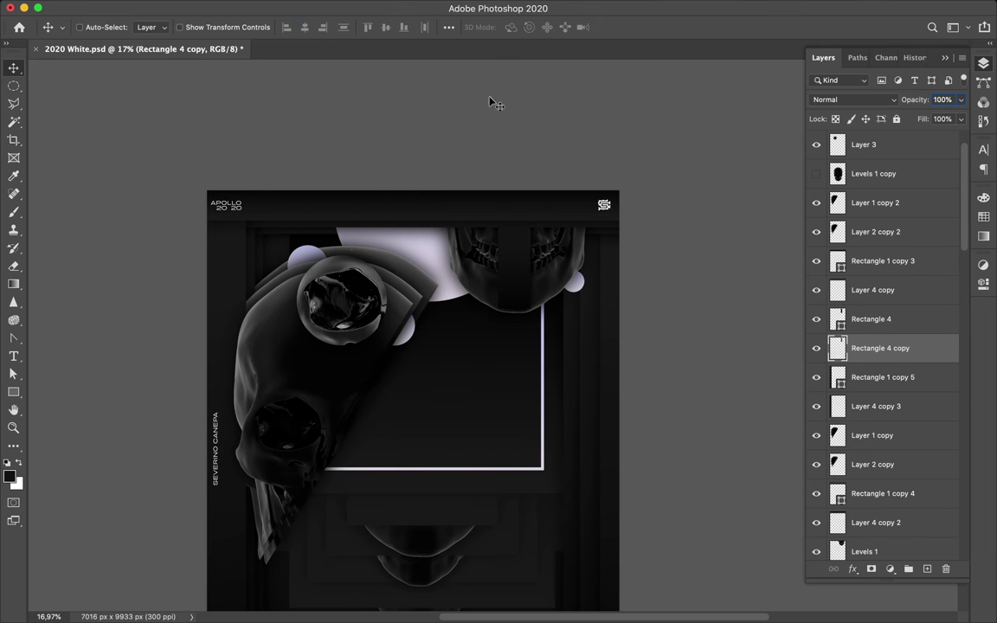
{"action": "scroll", "coordinate": [561, 208], "scroll_direction": "down", "scroll_amount": 5}
{"action": "scroll", "coordinate": [561, 209], "scroll_direction": "up", "scroll_amount": 2}
{"action": "scroll", "coordinate": [561, 209], "scroll_direction": "down", "scroll_amount": 5}
{"action": "scroll", "coordinate": [563, 207], "scroll_direction": "down", "scroll_amount": 5}
{"action": "scroll", "coordinate": [563, 207], "scroll_direction": "down", "scroll_amount": 2}
{"action": "scroll", "coordinate": [469, 368], "scroll_direction": "down", "scroll_amount": 2}
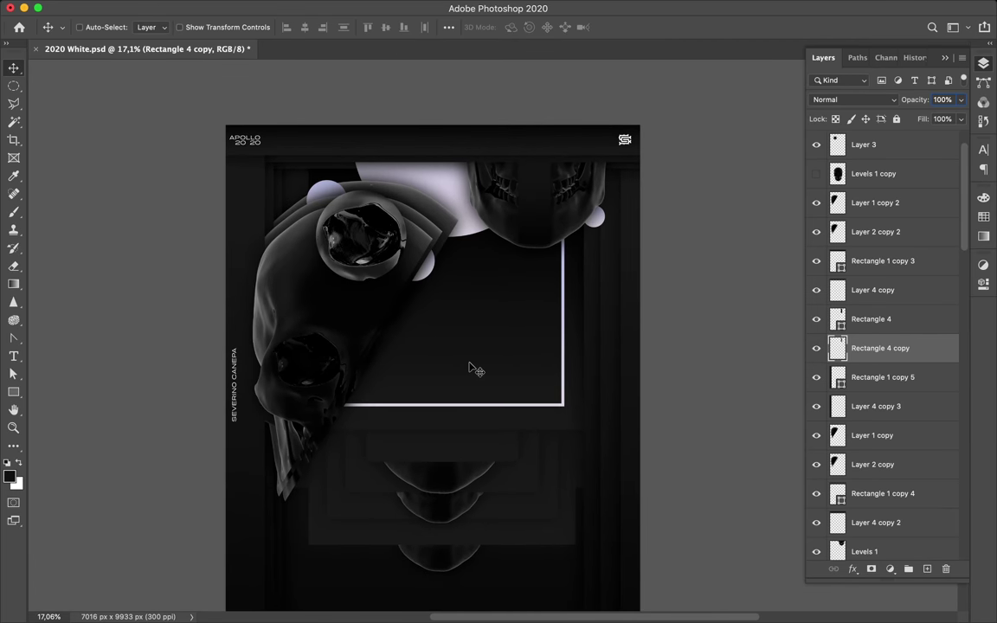
Start a Pen shape-layer line with its first point on the top skull.
{"action": "key", "text": "p"}
{"action": "left_click", "coordinate": [99, 26]}
{"action": "left_click", "coordinate": [91, 13]}
Finish the diagonal line with no fill and a 12 px light-lavender gradient stroke.
{"action": "left_click", "coordinate": [549, 186]}
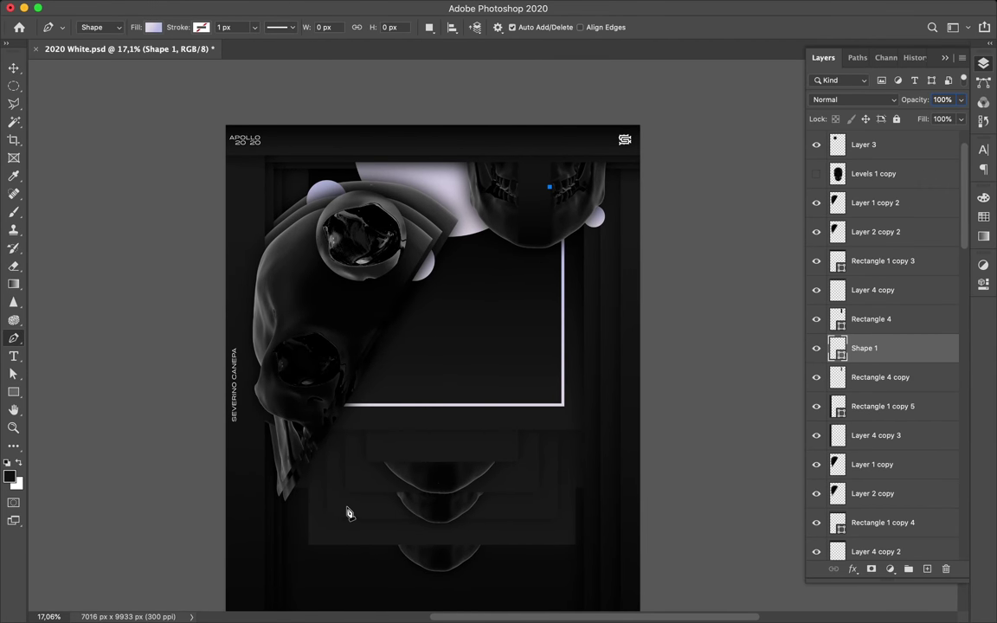
{"action": "key", "text": "a"}
{"action": "left_click", "coordinate": [206, 27]}
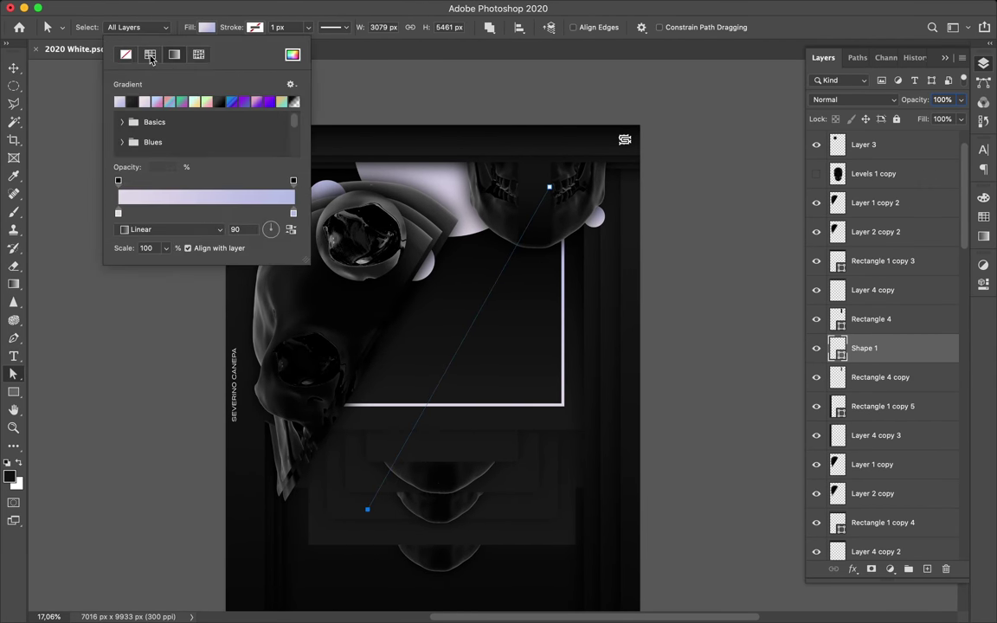
{"action": "left_click", "coordinate": [104, 50]}
{"action": "left_click", "coordinate": [255, 27]}
{"action": "left_click", "coordinate": [220, 51]}
{"action": "left_click", "coordinate": [167, 103]}
{"action": "left_click", "coordinate": [298, 26]}
{"action": "type", "text": "12"}
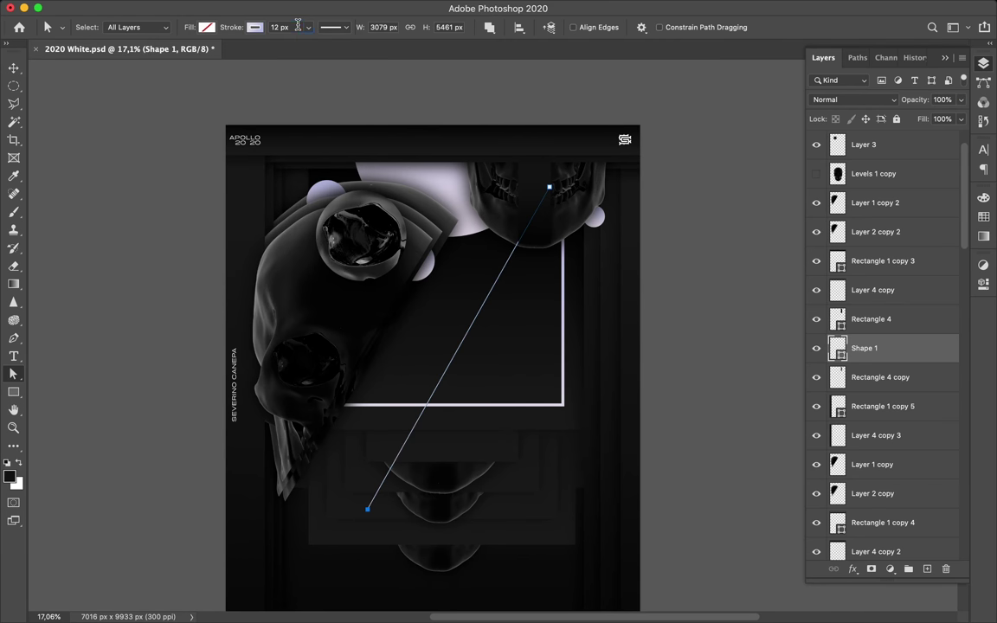
Raise Shape 1 in the layer stack and shorten the line to end inside the frame.
{"action": "left_click_drag", "start_coordinate": [892, 348], "coordinate": [892, 276]}
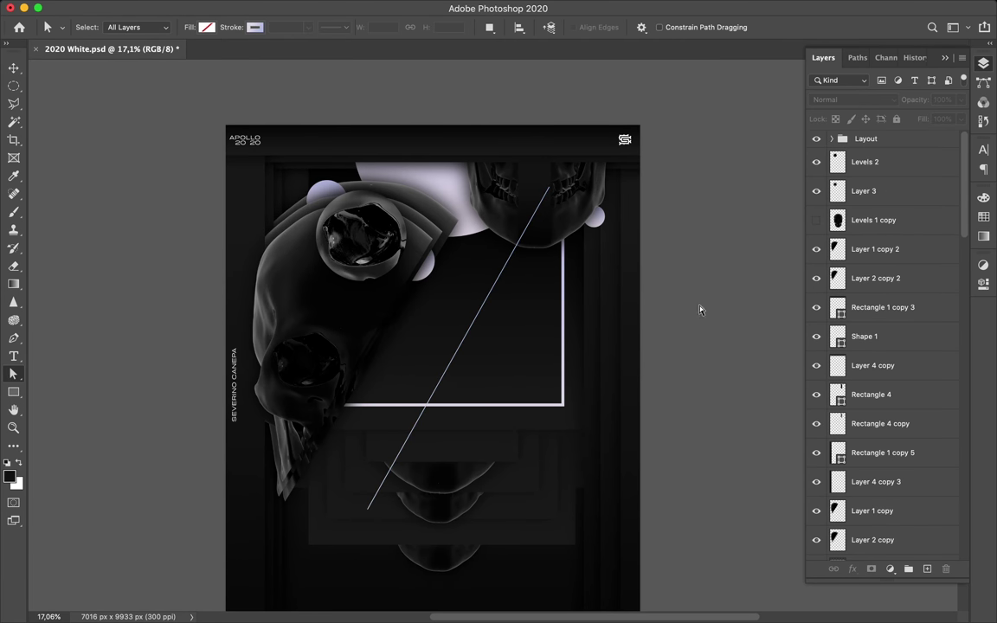
{"action": "double_click", "coordinate": [367, 511]}
{"action": "left_click_drag", "start_coordinate": [426, 395], "coordinate": [426, 394]}
{"action": "left_click", "coordinate": [718, 352]}
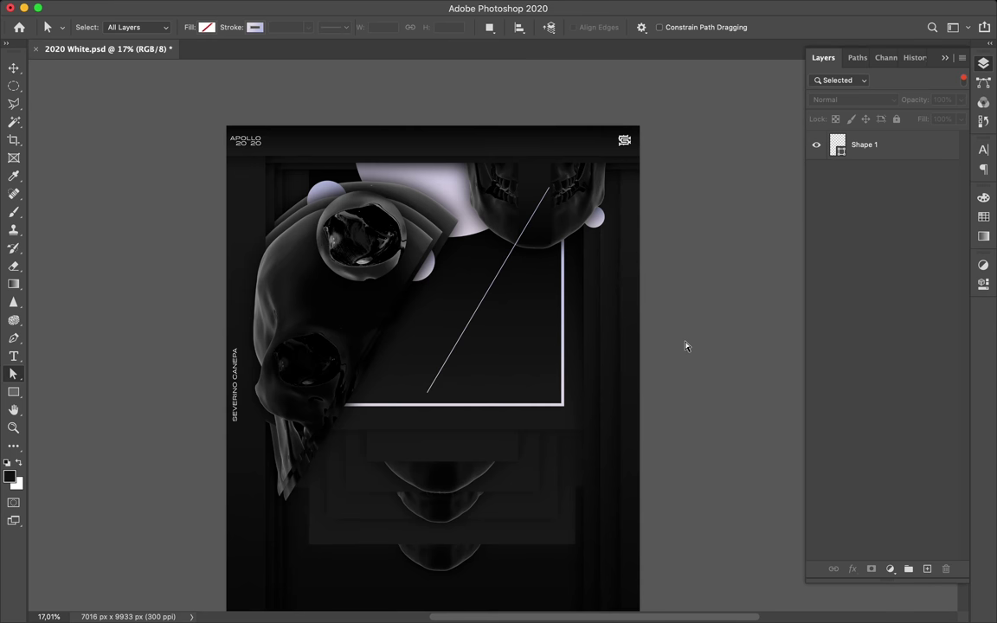
{"action": "scroll", "coordinate": [688, 344], "scroll_direction": "down", "scroll_amount": 2}
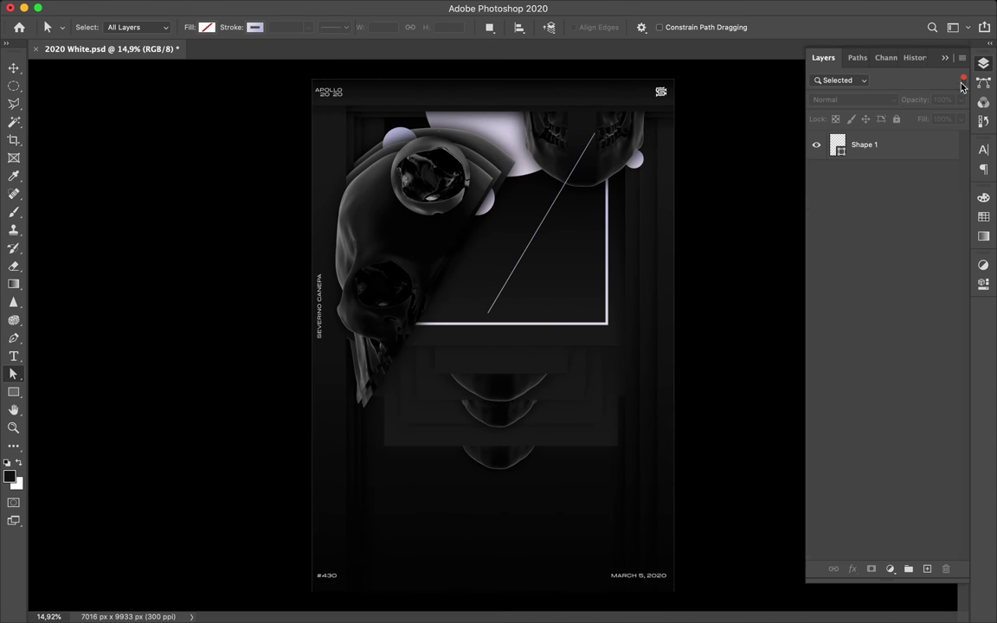
{"action": "left_click", "coordinate": [729, 221]}
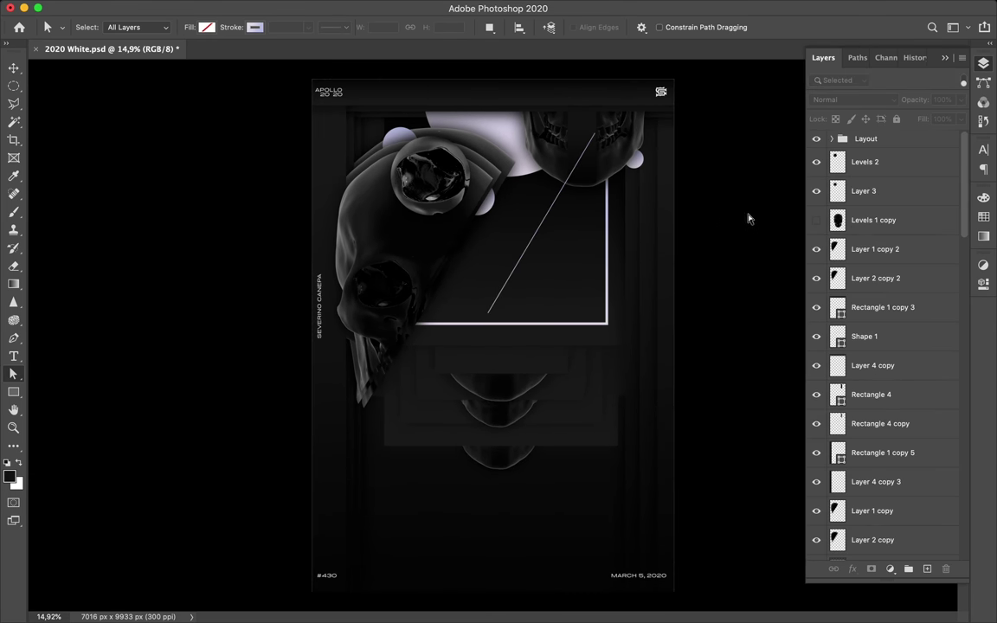
{"action": "left_click", "coordinate": [577, 166]}
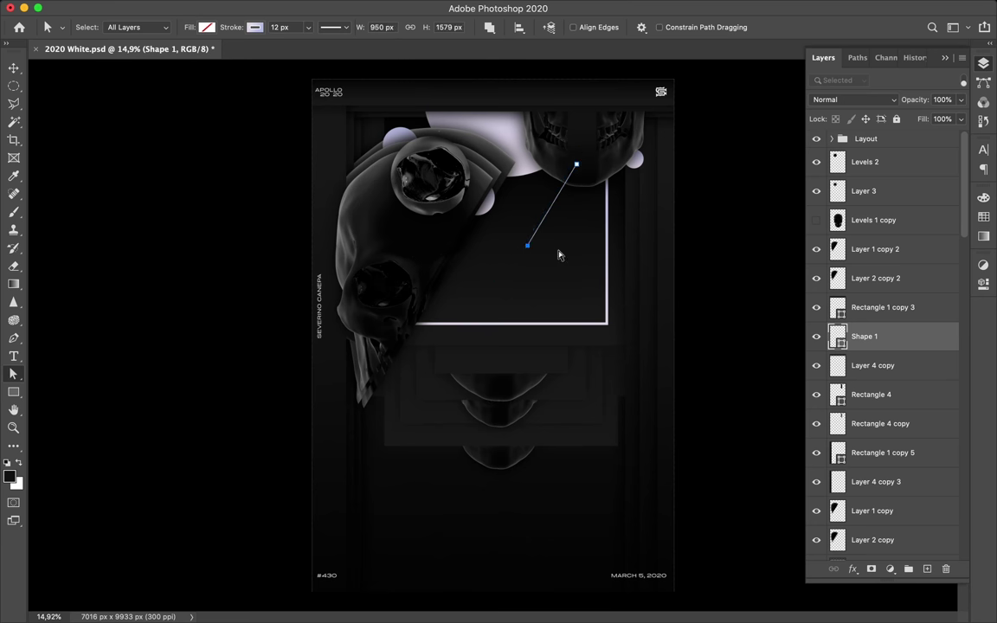
{"action": "left_click", "coordinate": [727, 283]}
Draw a diagonal line over the left skull with a gradient stroke.
{"action": "key", "text": "u"}
{"action": "left_click_drag", "start_coordinate": [338, 181], "coordinate": [388, 231]}
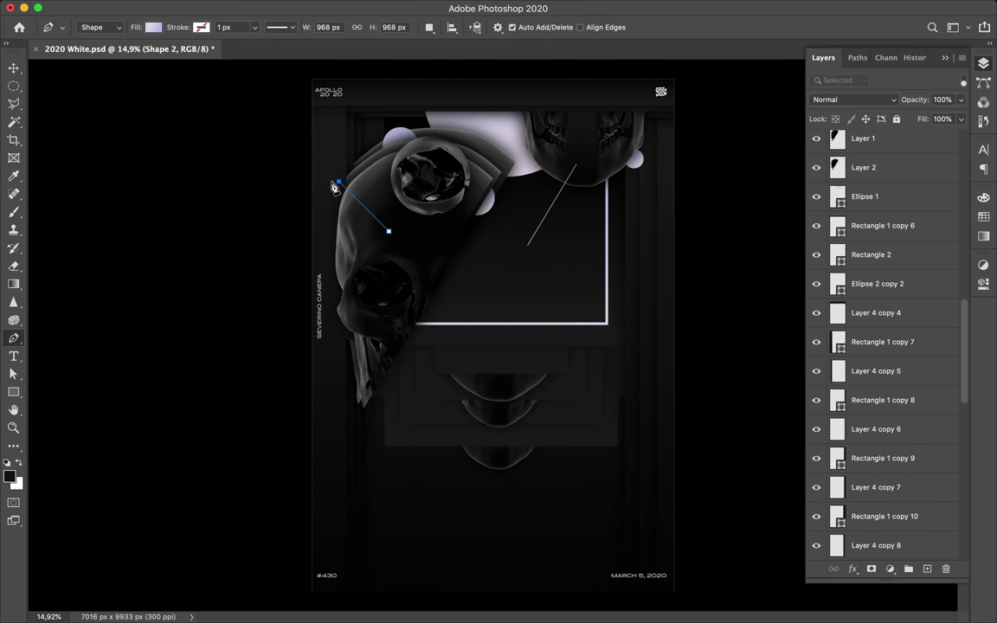
{"action": "key", "text": "a"}
{"action": "left_click", "coordinate": [256, 27]}
{"action": "left_click", "coordinate": [174, 54]}
{"action": "left_click", "coordinate": [298, 27]}
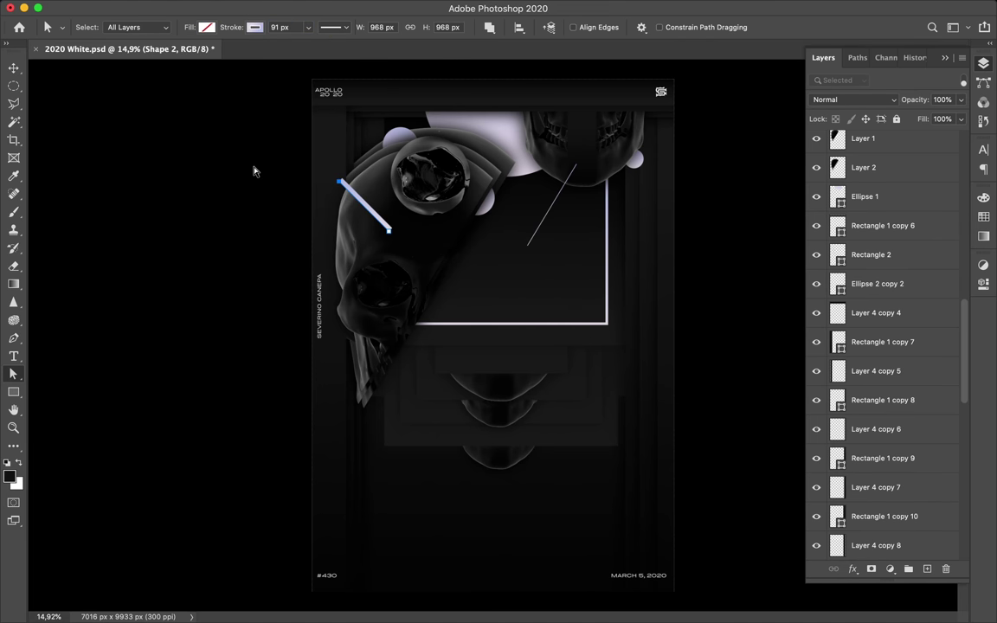
Thicken the new diagonal line's stroke into a bar.
{"action": "key", "text": "v"}
{"action": "left_click", "coordinate": [383, 223]}
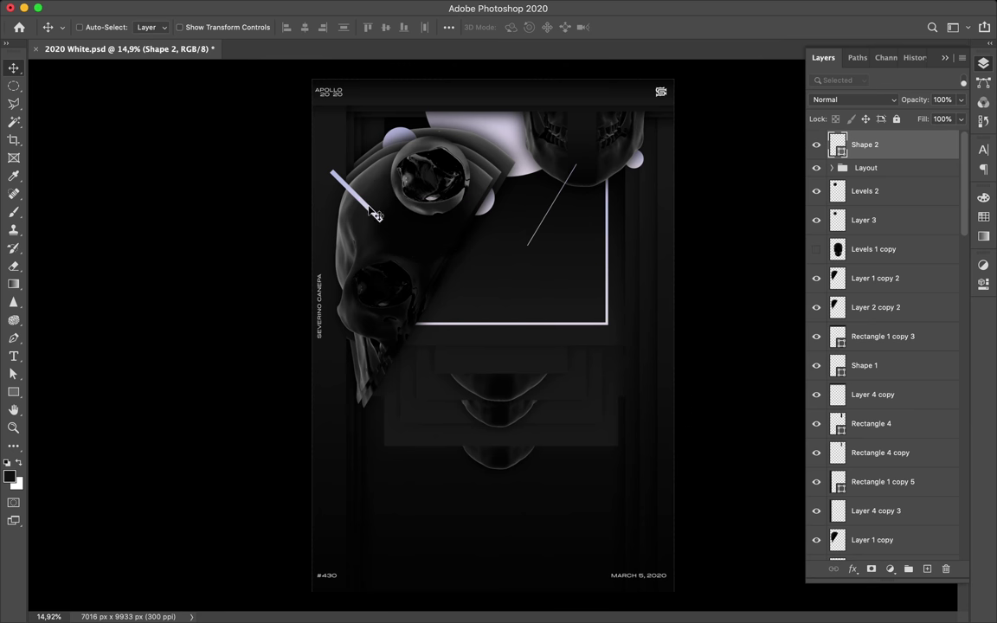
{"action": "key", "text": "a"}
{"action": "left_click", "coordinate": [291, 27]}
{"action": "scroll", "coordinate": [456, 204], "scroll_direction": "up", "scroll_amount": 2}
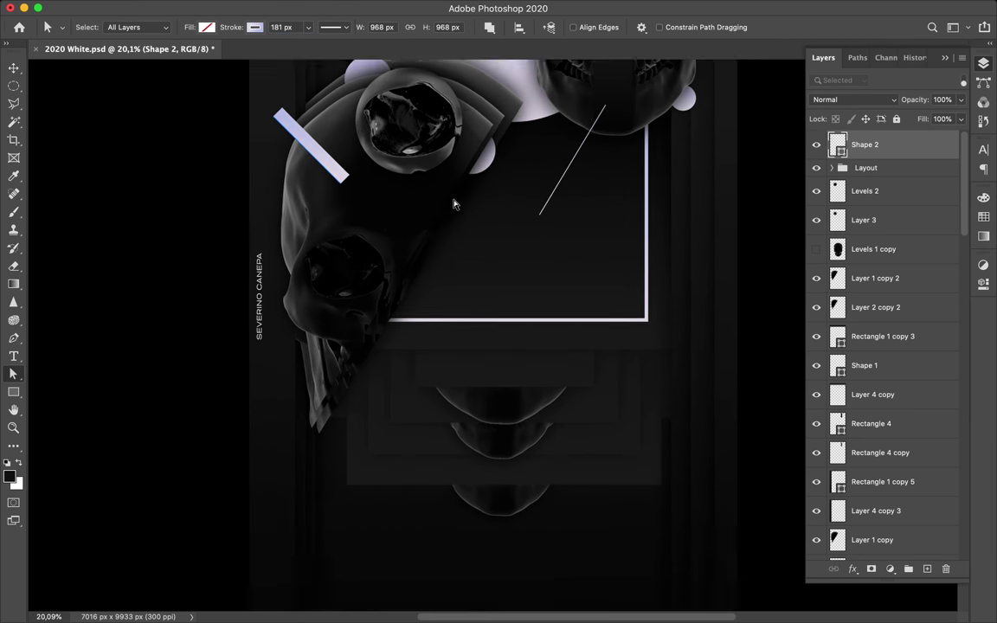
{"action": "scroll", "coordinate": [456, 200], "scroll_direction": "right", "scroll_amount": 3}
Duplicate the bar down near the lower chins and tuck it beneath Layer 5 copy.
{"action": "key", "text": "v"}
{"action": "left_click_drag", "start_coordinate": [200, 173], "coordinate": [451, 435]}
{"action": "left_click_drag", "start_coordinate": [897, 234], "coordinate": [868, 431]}
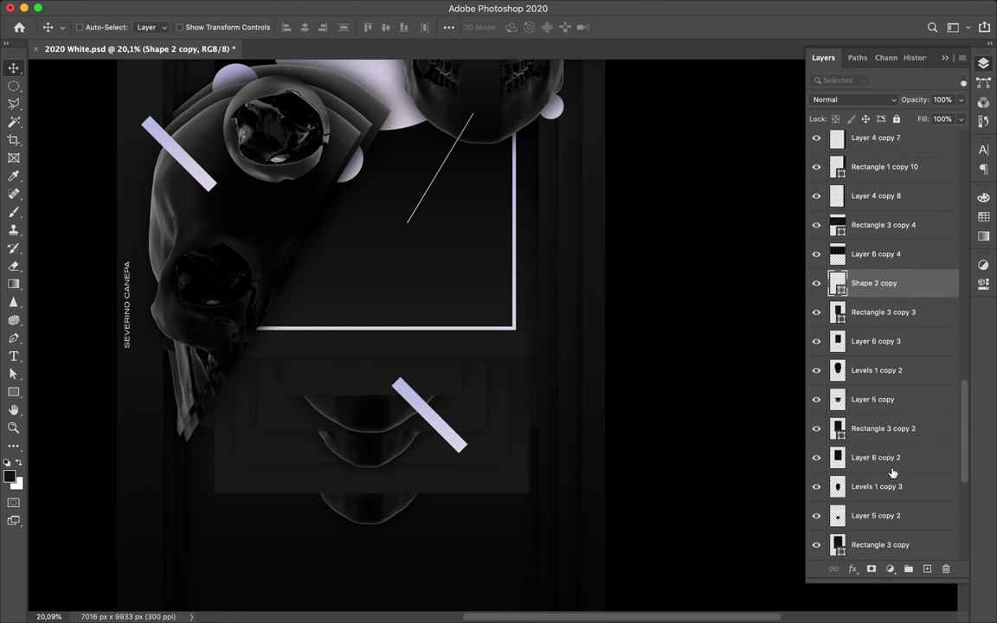
{"action": "left_click_drag", "start_coordinate": [869, 431], "coordinate": [861, 367]}
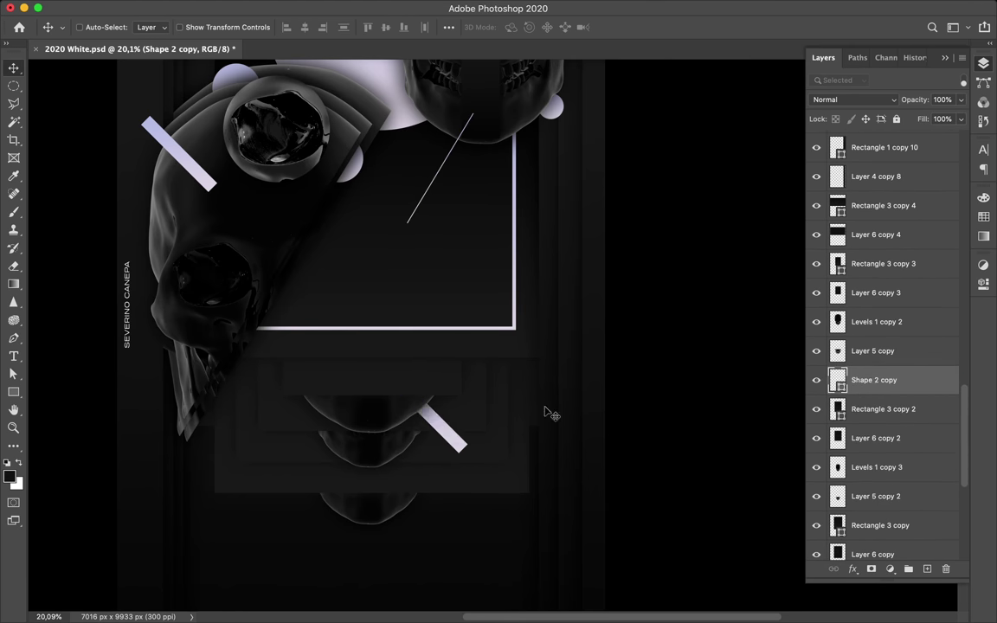
Adjust the bar copy's stroke width and nudge it into place.
{"action": "key", "text": "a"}
{"action": "left_click", "coordinate": [286, 26]}
{"action": "key", "text": "Return"}
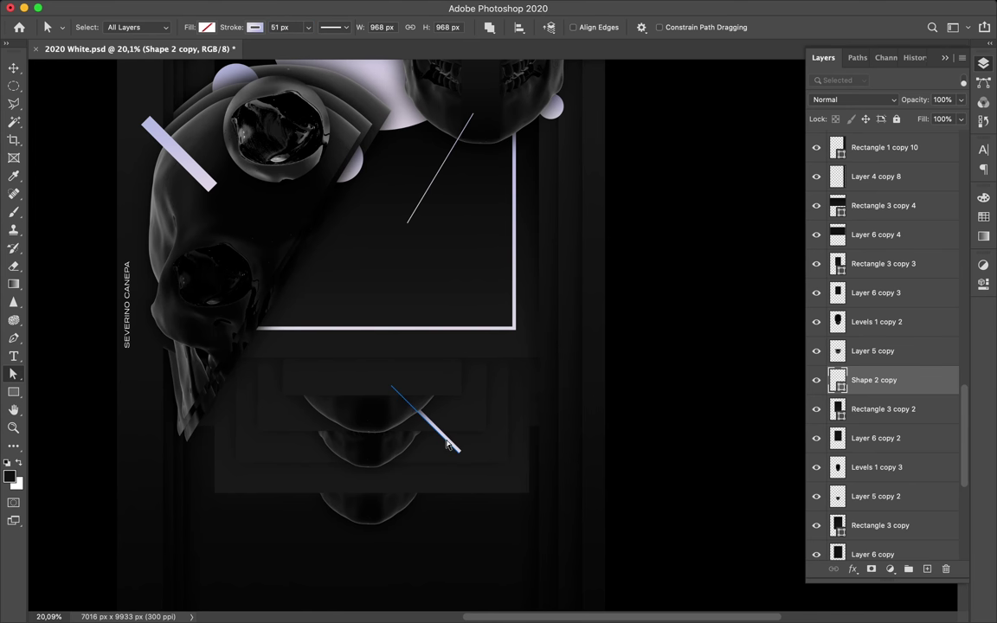
{"action": "key", "text": "v"}
{"action": "left_click_drag", "start_coordinate": [448, 444], "coordinate": [396, 454]}
{"action": "key", "text": "super+minus"}
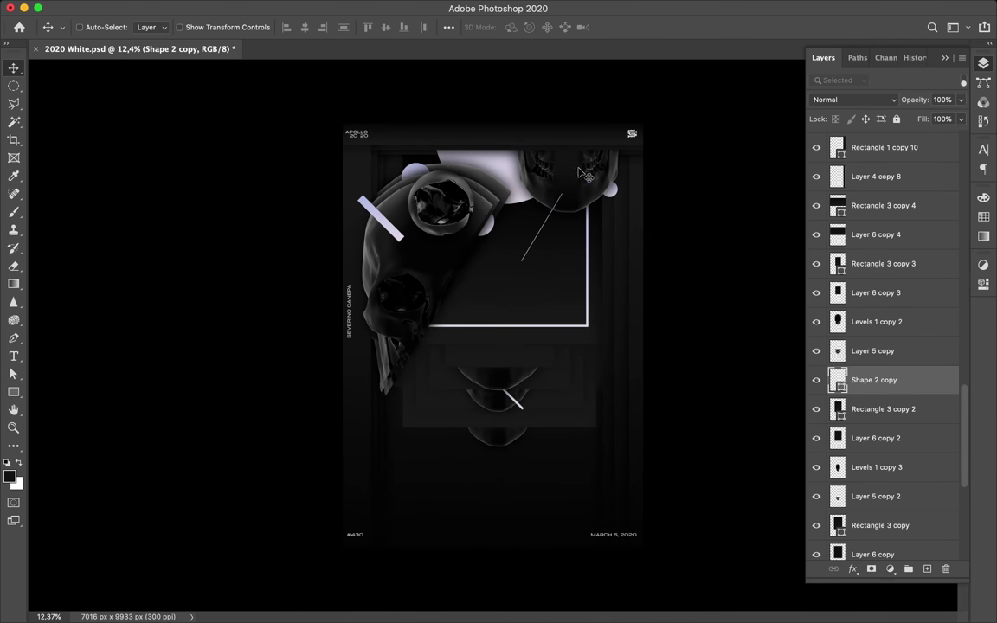
Copy the thick bar onto the upper-right skull with a 332 px stroke.
{"action": "key", "text": "a"}
{"action": "left_click", "coordinate": [541, 227]}
{"action": "left_click_drag", "start_coordinate": [541, 227], "coordinate": [565, 141]}
{"action": "left_click", "coordinate": [297, 28]}
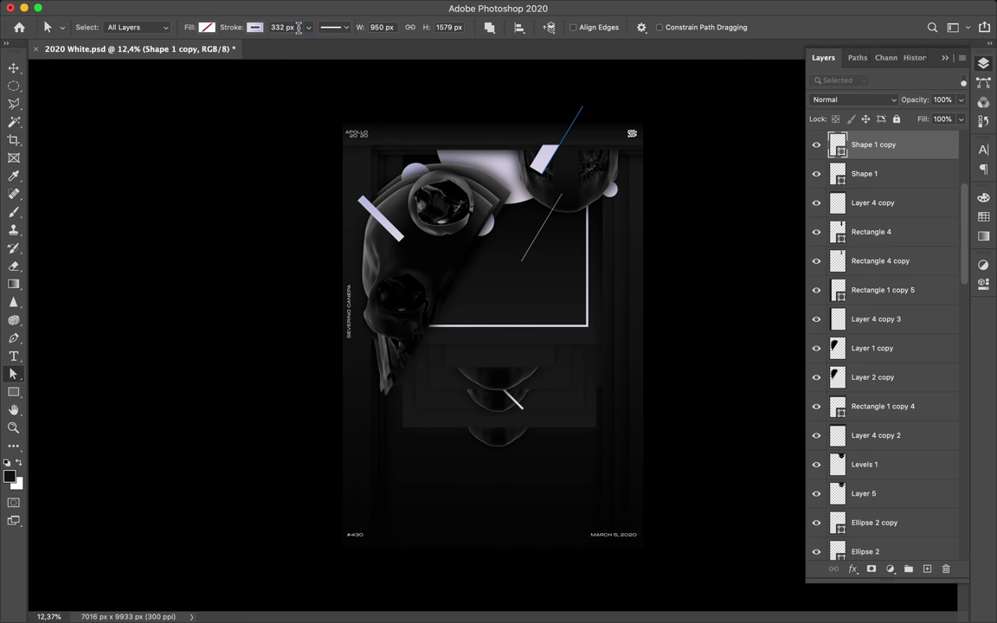
{"action": "key", "text": "v"}
{"action": "key", "text": "super+plus"}
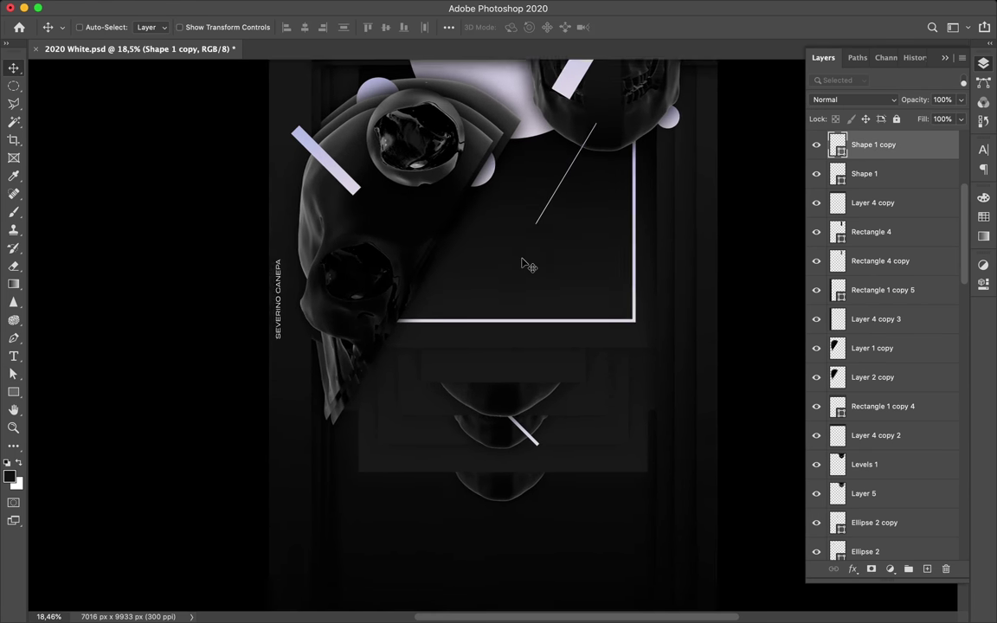
{"action": "scroll", "coordinate": [524, 264], "scroll_direction": "up", "scroll_amount": 3}
{"action": "scroll", "coordinate": [524, 264], "scroll_direction": "right", "scroll_amount": 2}
{"action": "scroll", "coordinate": [565, 261], "scroll_direction": "right", "scroll_amount": 2}
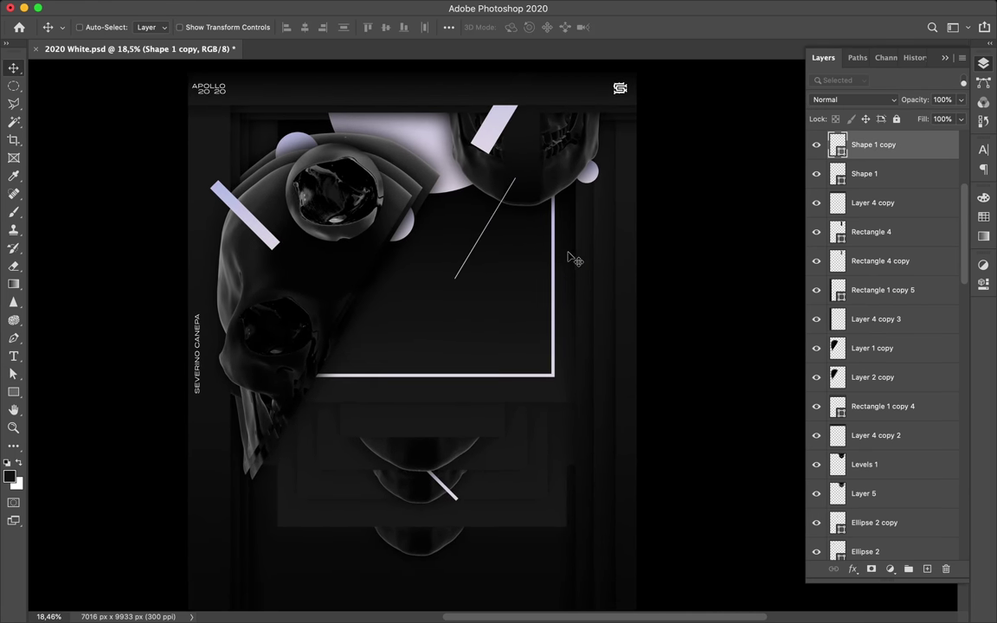
{"action": "scroll", "coordinate": [571, 258], "scroll_direction": "down", "scroll_amount": 2}
Draw a square over the central frame with a thin 22 px stroke.
{"action": "key", "text": "u"}
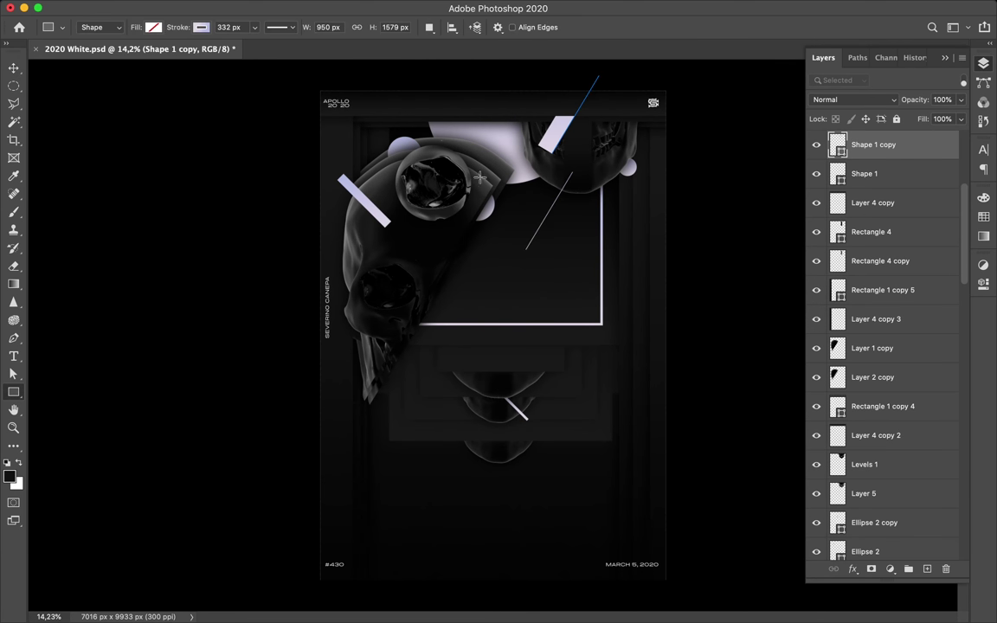
{"action": "left_click_drag", "start_coordinate": [447, 170], "coordinate": [580, 297]}
{"action": "key", "text": "a"}
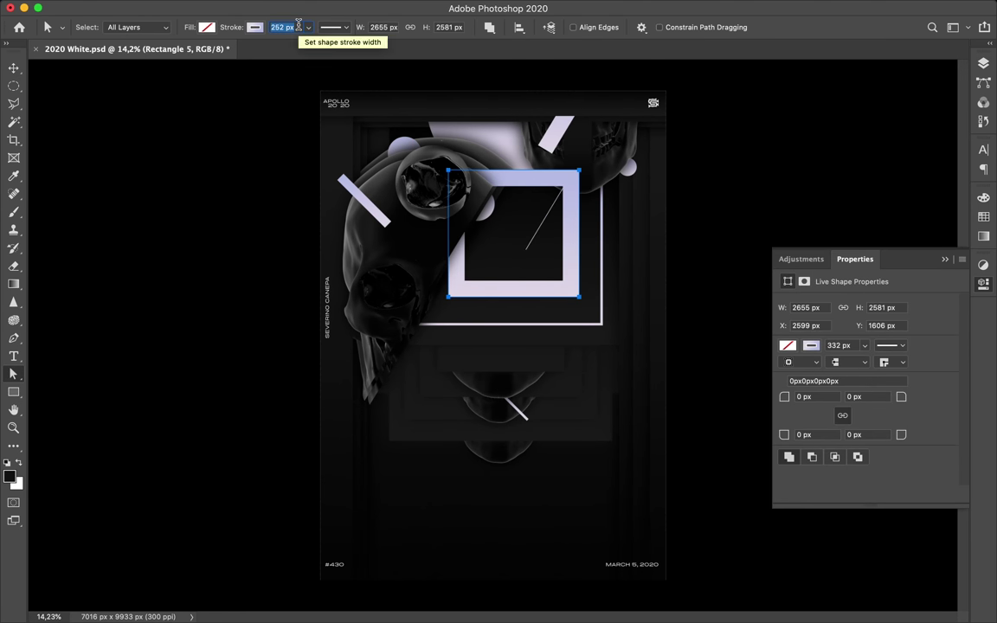
{"action": "key", "text": "ctrl+z"}
{"action": "key", "text": "v"}
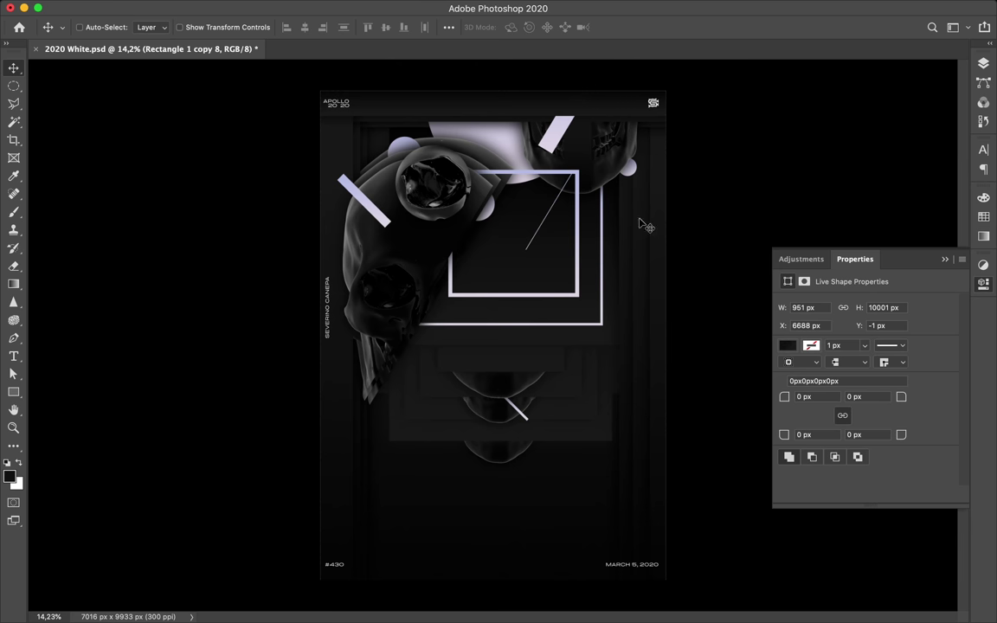
Reorder layers, moving Rectangle 1 copy 8 lower and Rectangle 5 below Layer 4 copy 2.
{"action": "key", "text": "F7"}
{"action": "scroll", "coordinate": [938, 285], "scroll_direction": "up", "scroll_amount": 3}
{"action": "left_click_drag", "start_coordinate": [892, 225], "coordinate": [907, 492]}
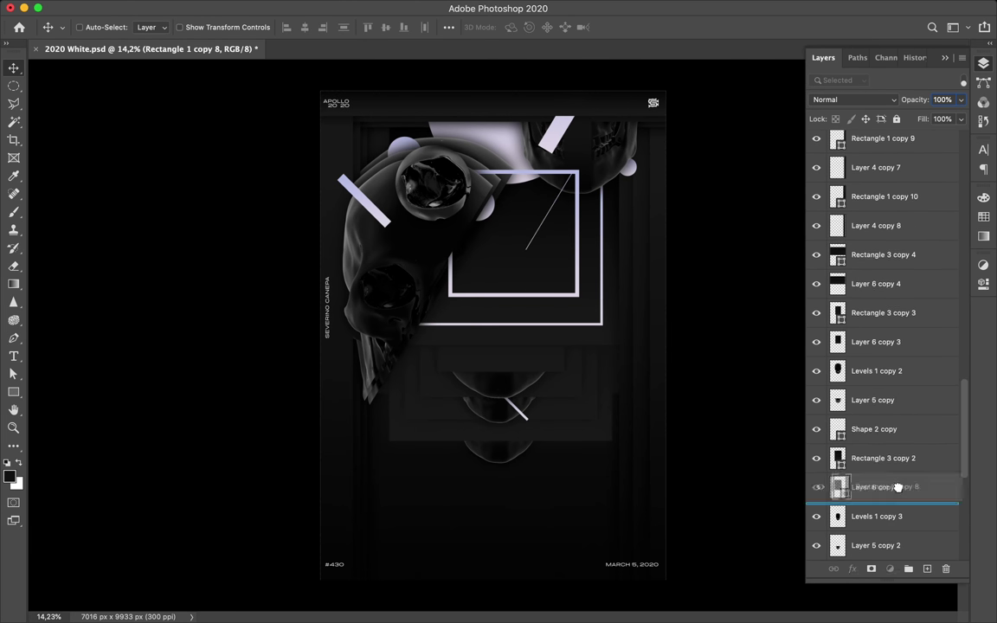
{"action": "scroll", "coordinate": [891, 352], "scroll_direction": "up", "scroll_amount": 5}
{"action": "scroll", "coordinate": [853, 151], "scroll_direction": "up", "scroll_amount": 3}
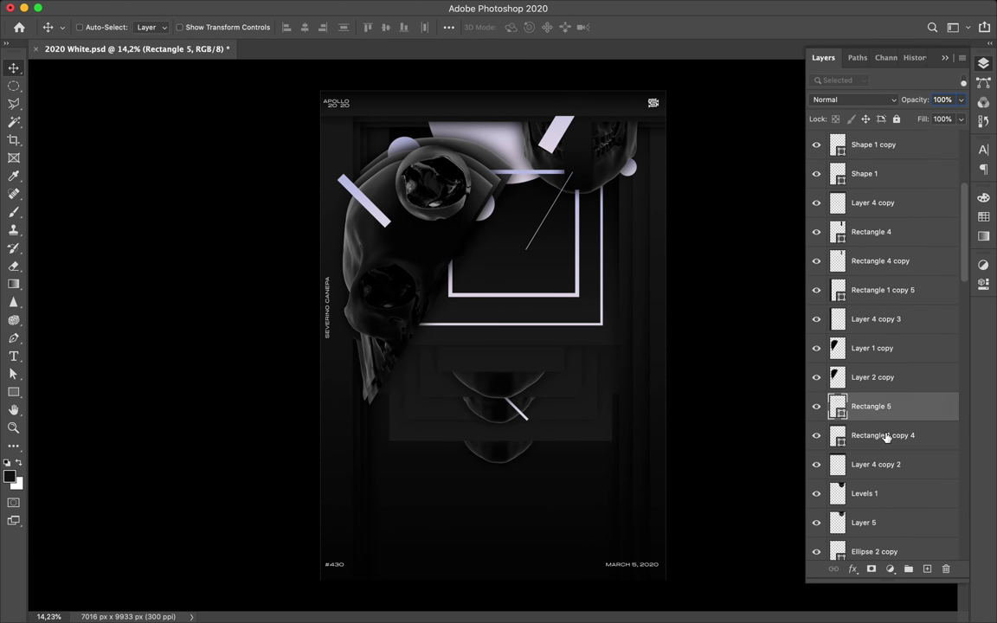
{"action": "scroll", "coordinate": [886, 439], "scroll_direction": "down", "scroll_amount": 2}
{"action": "left_click", "coordinate": [875, 307]}
{"action": "left_click_drag", "start_coordinate": [881, 298], "coordinate": [882, 381]}
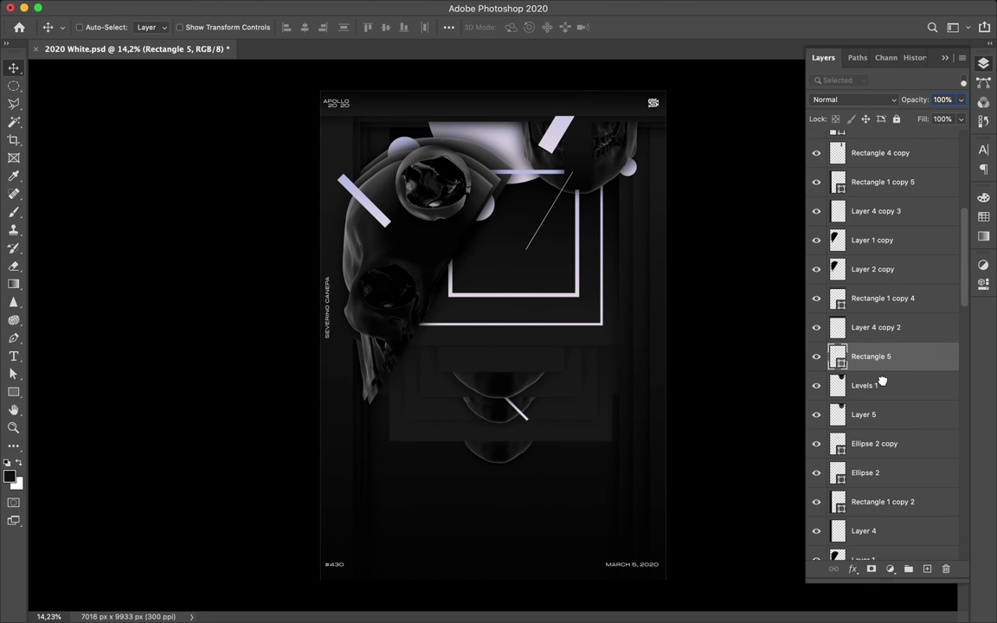
Check the dimensions of the new square and the outer frame paths.
{"action": "key", "text": "a"}
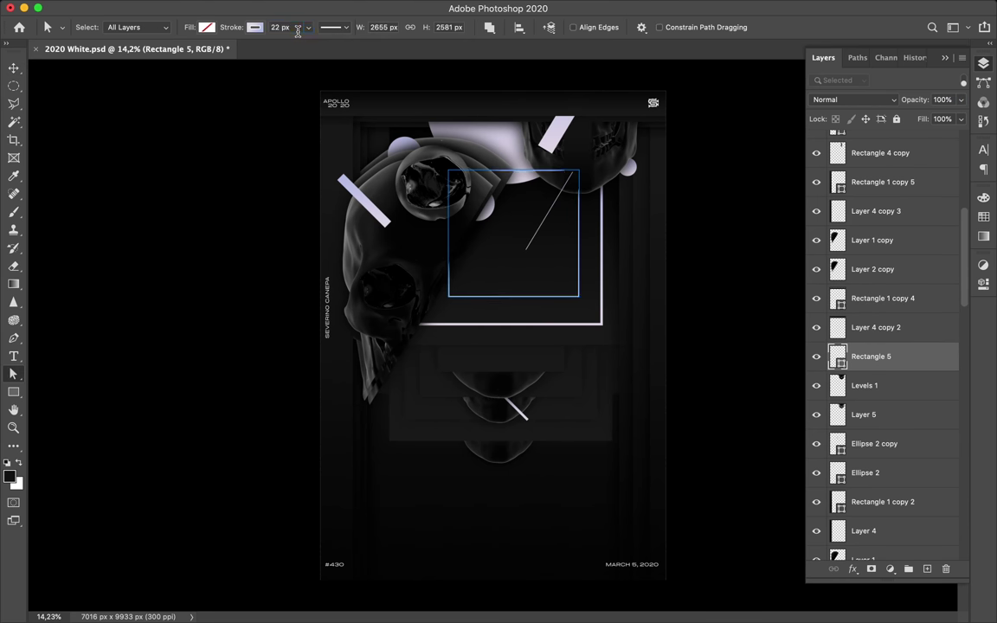
{"action": "left_click", "coordinate": [340, 71]}
{"action": "left_click", "coordinate": [501, 294]}
{"action": "left_click", "coordinate": [581, 297]}
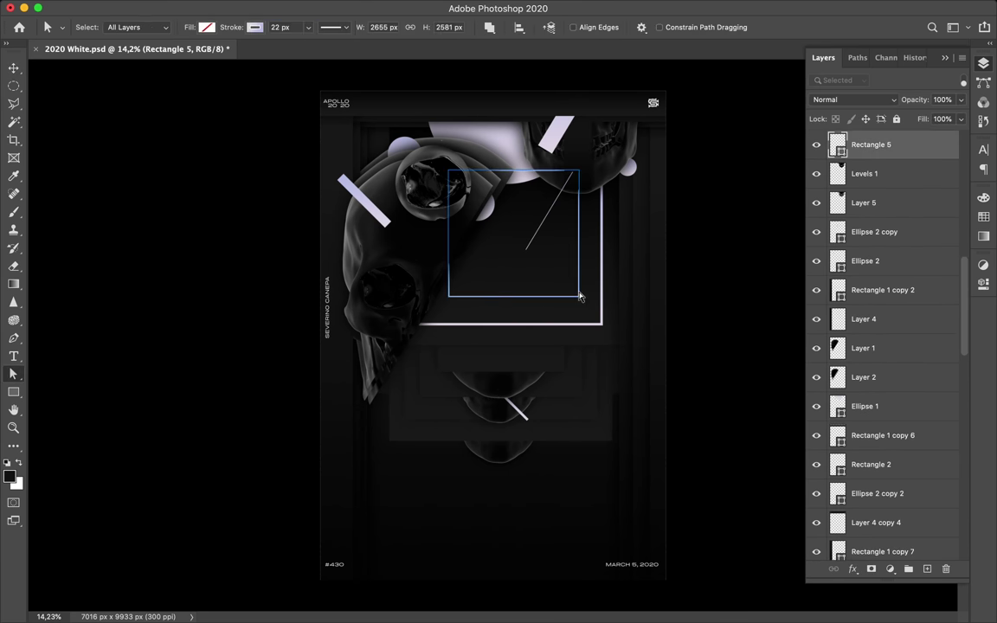
{"action": "left_click", "coordinate": [727, 268]}
{"action": "left_click", "coordinate": [604, 323]}
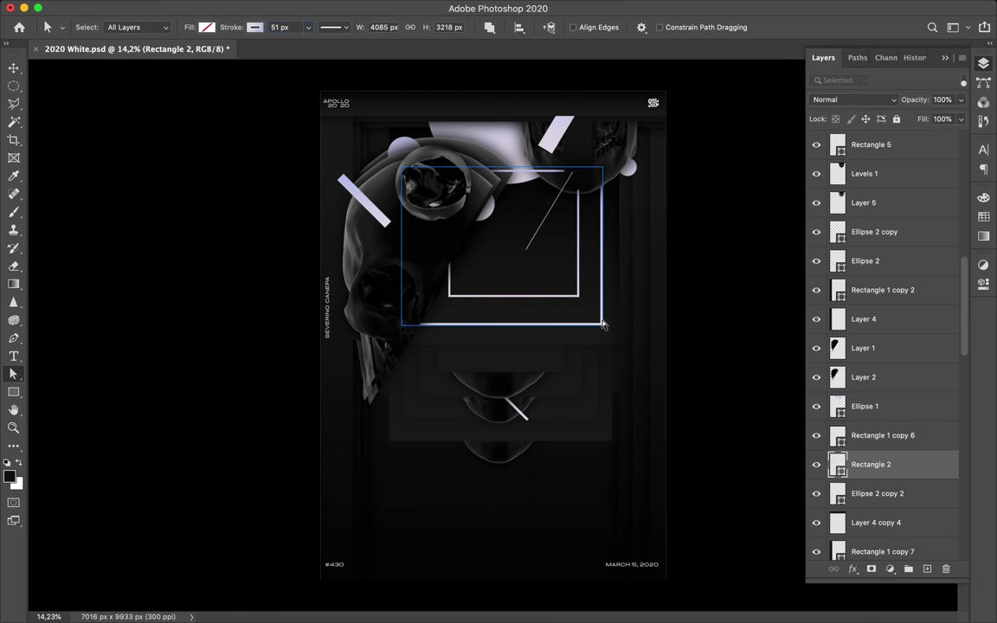
{"action": "left_click", "coordinate": [683, 294]}
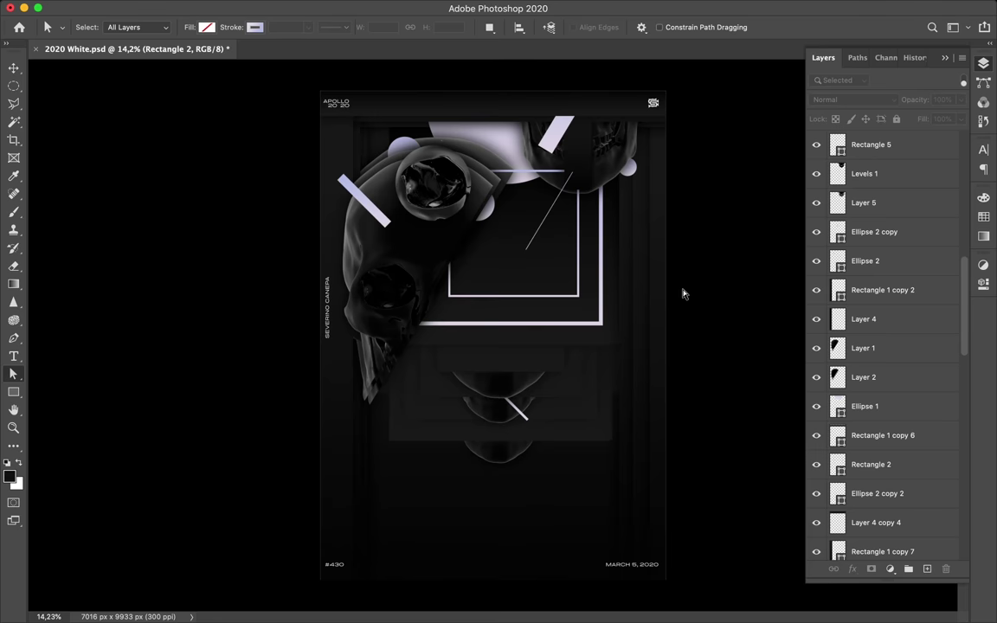
{"action": "scroll", "coordinate": [683, 294], "scroll_direction": "up", "scroll_amount": 2}
{"action": "scroll", "coordinate": [683, 293], "scroll_direction": "down", "scroll_amount": 3}
Squash Rectangle 3 copy 7 into a 2833,5 × 933,5 px strip below the frame.
{"action": "key", "text": "v"}
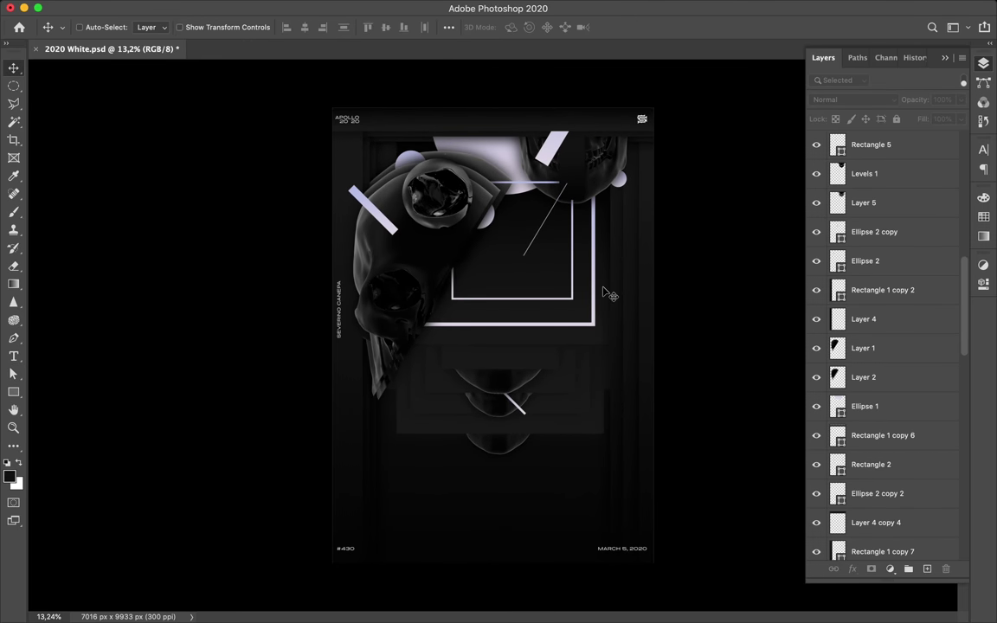
{"action": "scroll", "coordinate": [555, 335], "scroll_direction": "up", "scroll_amount": 2}
{"action": "left_click", "coordinate": [504, 260], "text": "ctrl"}
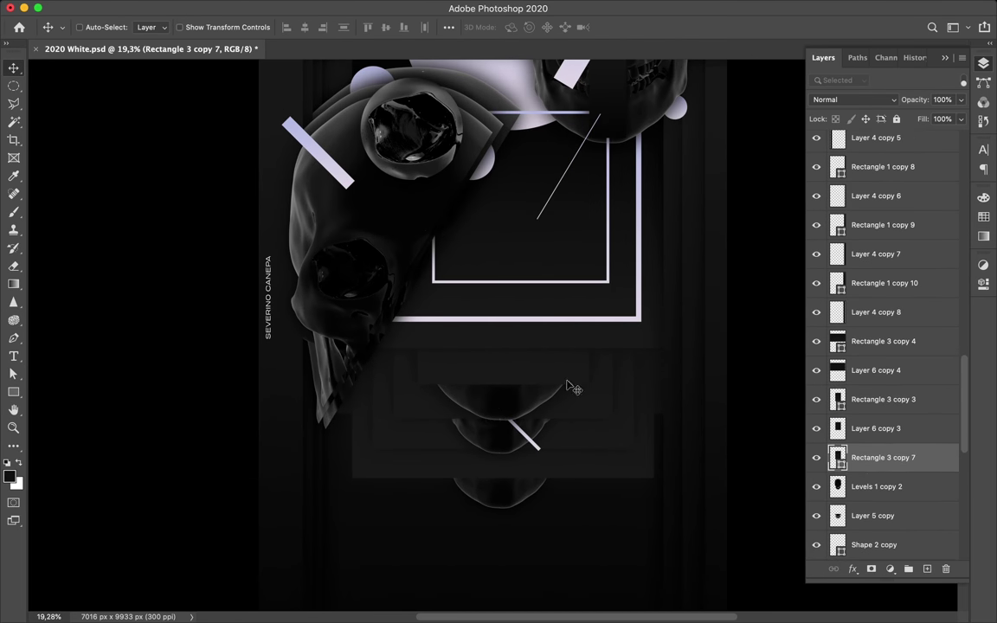
{"action": "key", "text": "ctrl+t"}
{"action": "left_click_drag", "start_coordinate": [503, 137], "coordinate": [503, 335]}
{"action": "left_click_drag", "start_coordinate": [417, 384], "coordinate": [417, 395]}
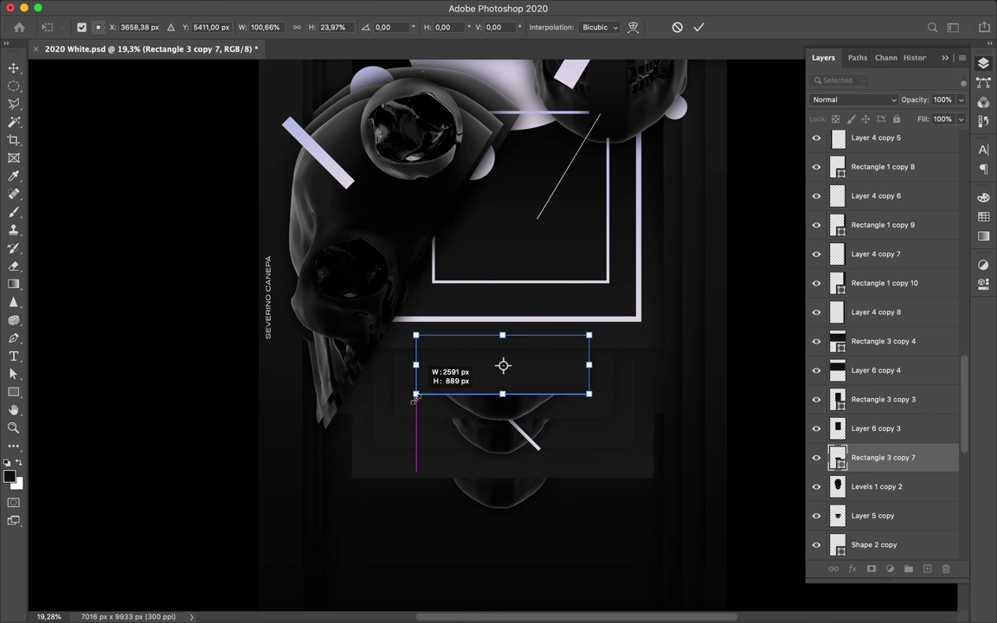
{"action": "left_click_drag", "start_coordinate": [596, 396], "coordinate": [601, 398]}
{"action": "key", "text": "Return"}
Give the strip lavender gradient fill and outline colours.
{"action": "key", "text": "a"}
{"action": "left_click", "coordinate": [206, 26]}
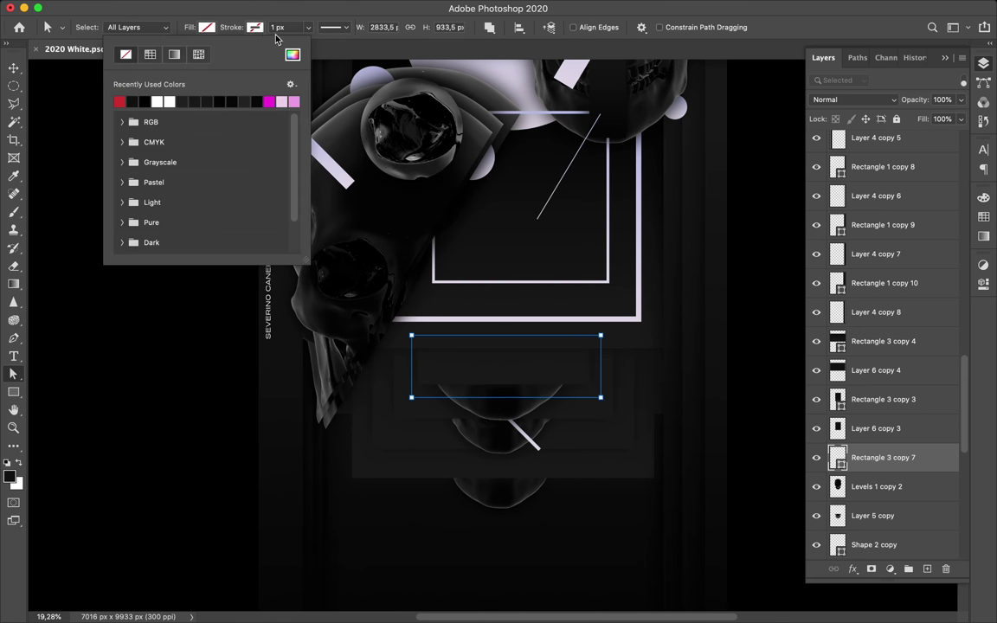
{"action": "left_click", "coordinate": [256, 27]}
{"action": "left_click", "coordinate": [204, 102]}
{"action": "key", "text": "ctrl+z"}
{"action": "key", "text": "ctrl+z"}
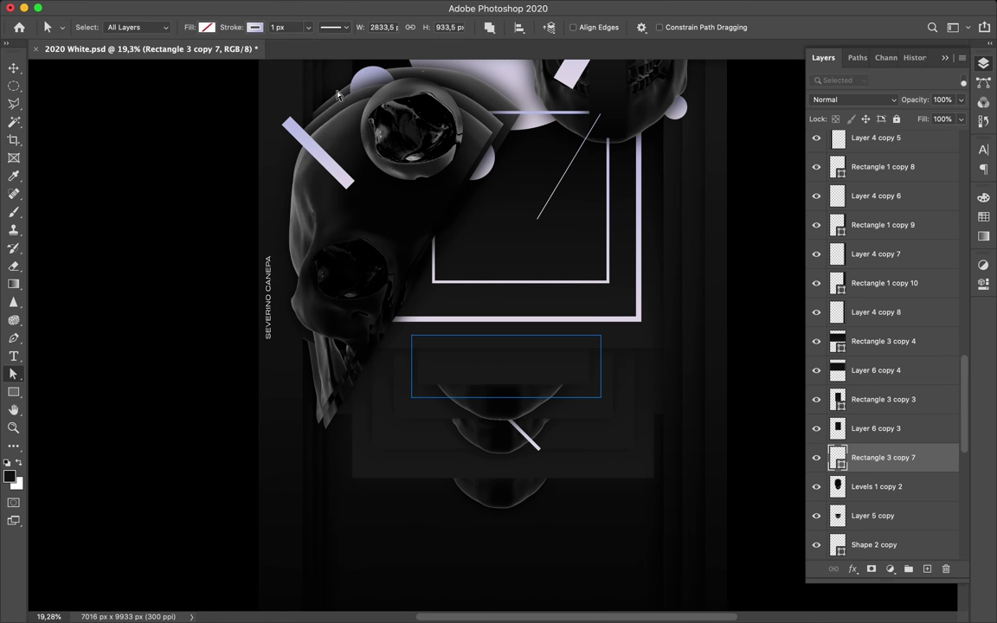
{"action": "left_click", "coordinate": [255, 27]}
{"action": "left_click", "coordinate": [206, 27]}
{"action": "key", "text": "v"}
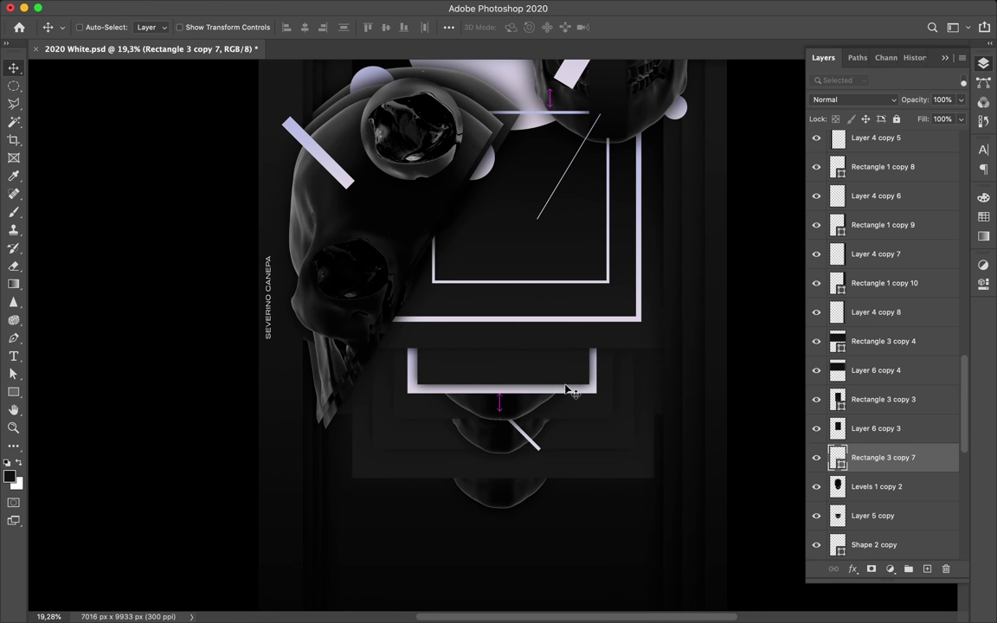
{"action": "scroll", "coordinate": [567, 391], "scroll_direction": "right", "scroll_amount": 3}
{"action": "scroll", "coordinate": [589, 405], "scroll_direction": "up", "scroll_amount": 2}
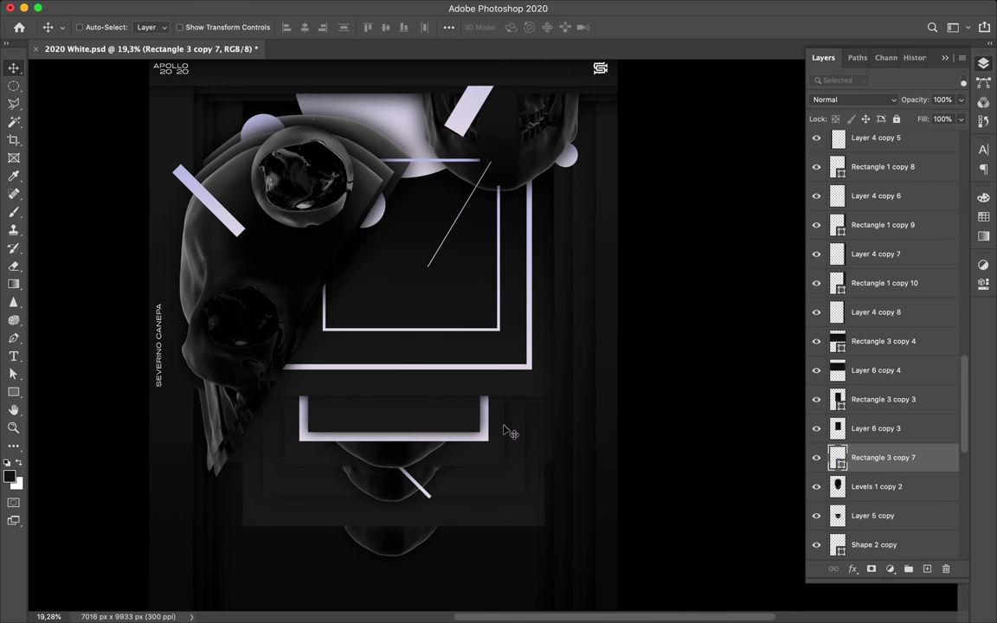
{"action": "scroll", "coordinate": [547, 468], "scroll_direction": "down", "scroll_amount": 2}
{"action": "scroll", "coordinate": [483, 409], "scroll_direction": "left", "scroll_amount": 3}
{"action": "scroll", "coordinate": [483, 410], "scroll_direction": "up", "scroll_amount": 1}
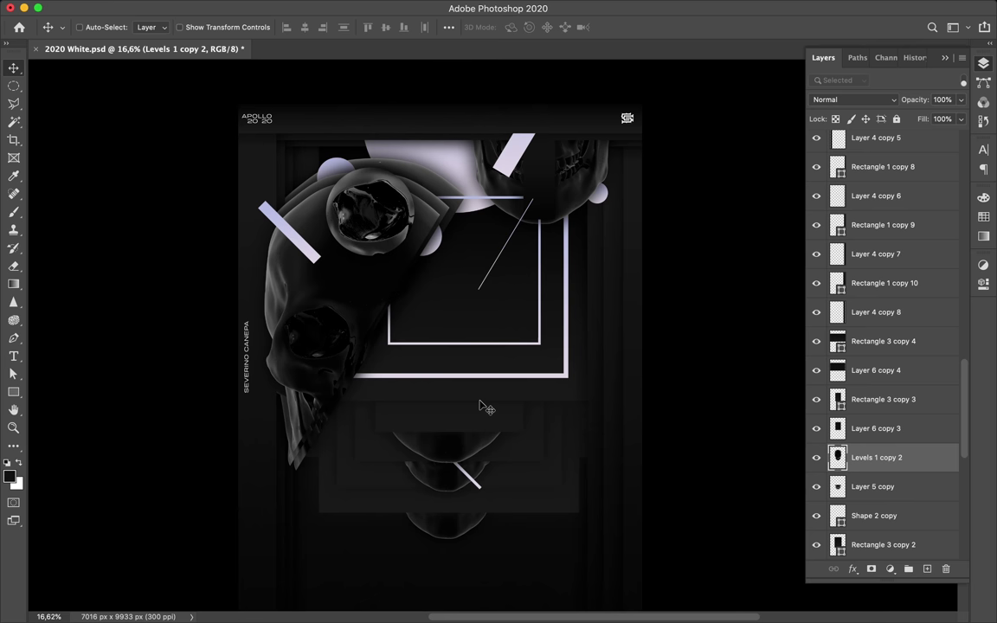
Add two thin diagonal line copies lower on the poster and make the pasteboard dark gray.
{"action": "mouse_move", "coordinate": [489, 278]}
{"action": "left_mouse_down"}
{"action": "mouse_move", "coordinate": [419, 475]}
{"action": "mouse_move", "coordinate": [474, 404]}
{"action": "left_mouse_up"}
{"action": "left_click_drag", "start_coordinate": [450, 444], "coordinate": [307, 444]}
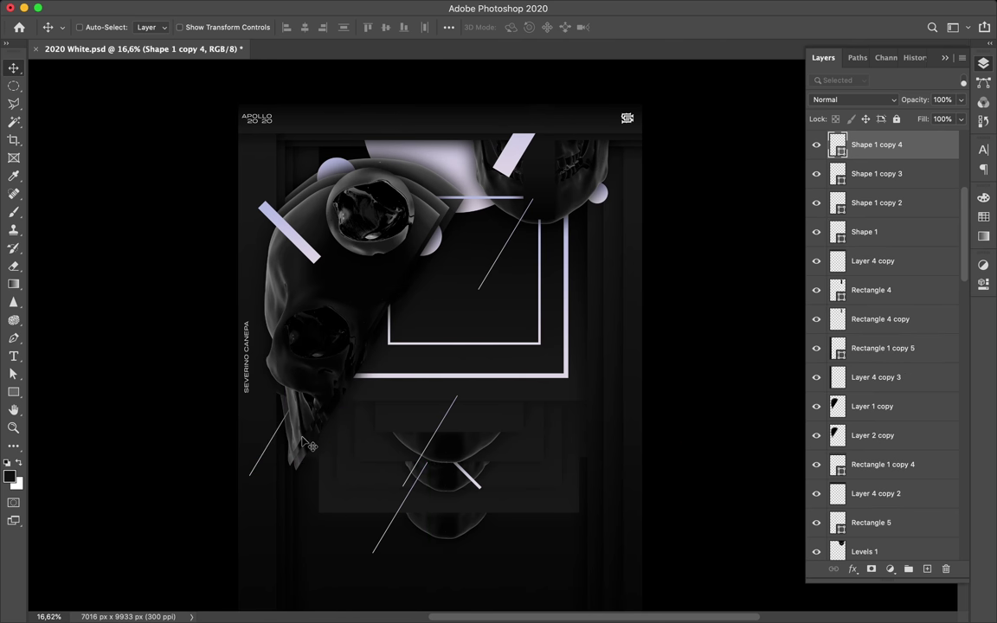
{"action": "scroll", "coordinate": [283, 444], "scroll_direction": "down", "scroll_amount": 2}
{"action": "right_click", "coordinate": [271, 416]}
{"action": "left_click", "coordinate": [296, 452]}
{"action": "scroll", "coordinate": [297, 454], "scroll_direction": "up", "scroll_amount": 2}
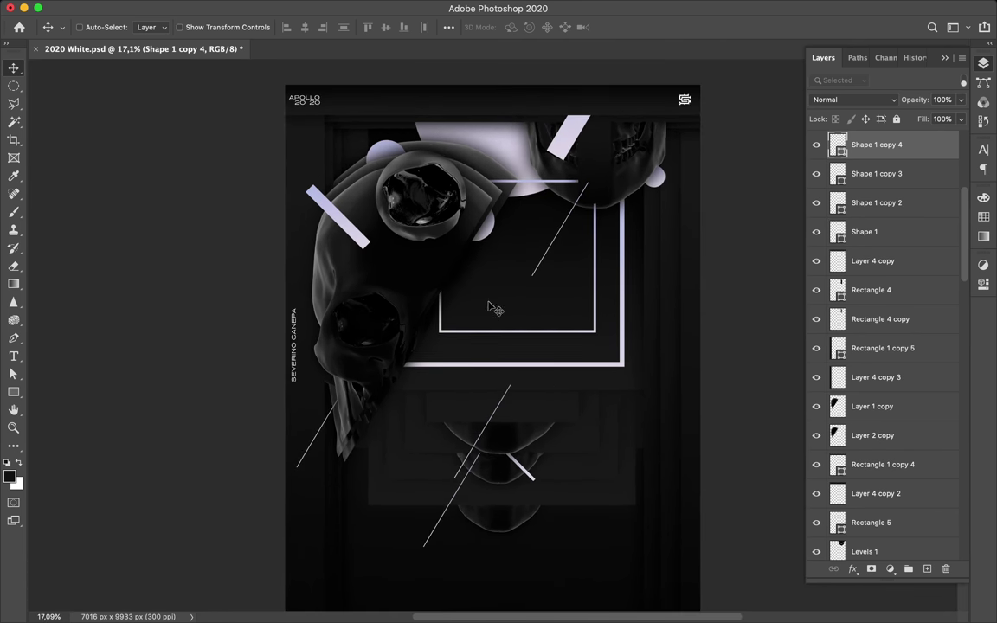
Duplicate a diagonal line, flip it horizontally, and give it a 72 px stroke.
{"action": "left_click_drag", "start_coordinate": [312, 448], "coordinate": [485, 294]}
{"action": "left_click", "coordinate": [137, 8]}
{"action": "left_click", "coordinate": [389, 587]}
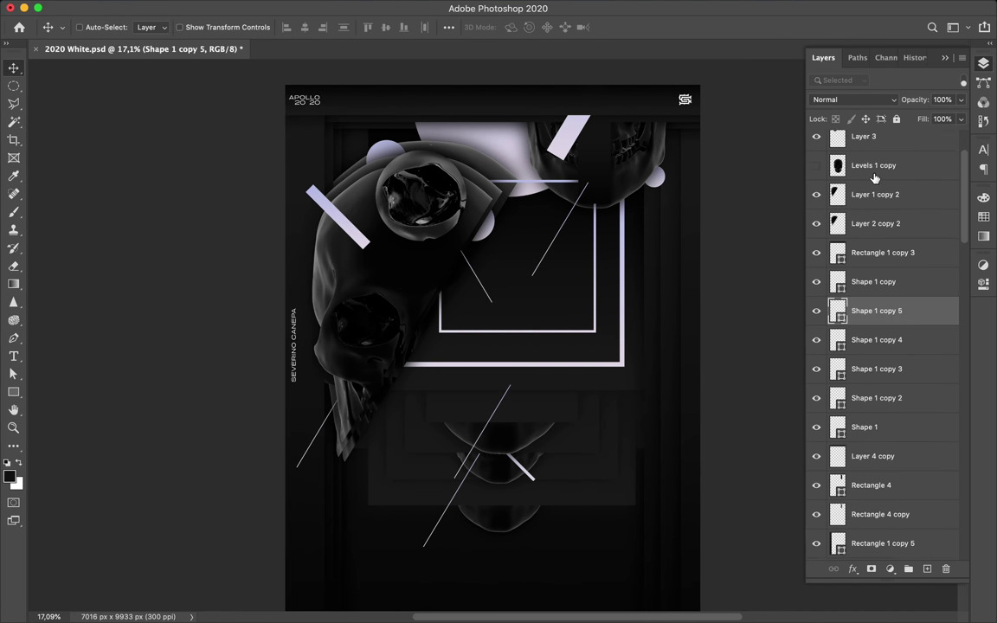
{"action": "key", "text": "a"}
{"action": "left_click", "coordinate": [295, 27]}
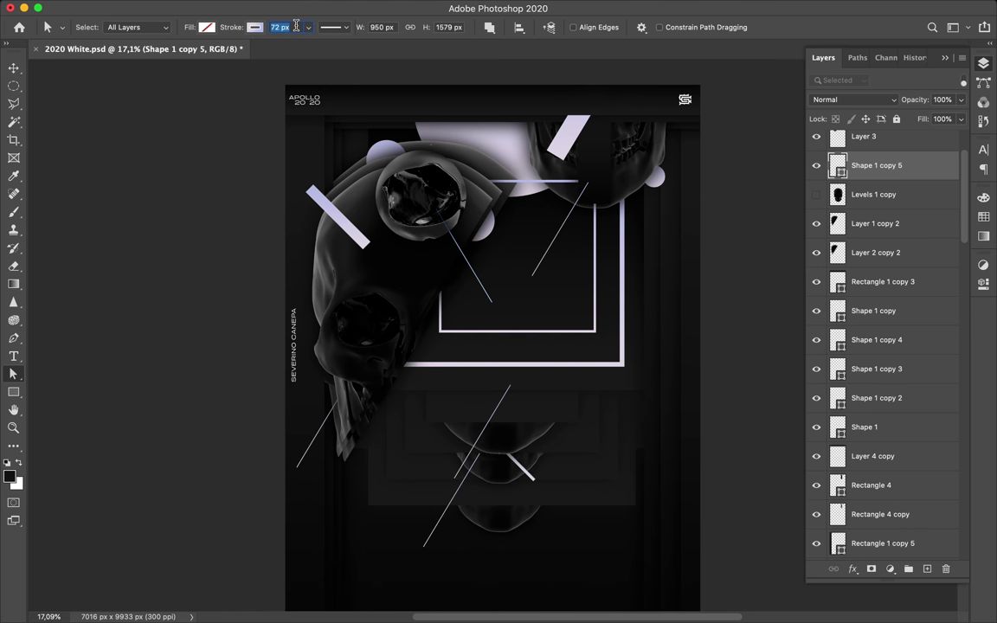
{"action": "key", "text": "Return"}
{"action": "left_click", "coordinate": [715, 314]}
Move the thick mirrored line under the upper-left skull.
{"action": "key", "text": "v"}
{"action": "left_click", "coordinate": [524, 279]}
{"action": "key", "text": "Return"}
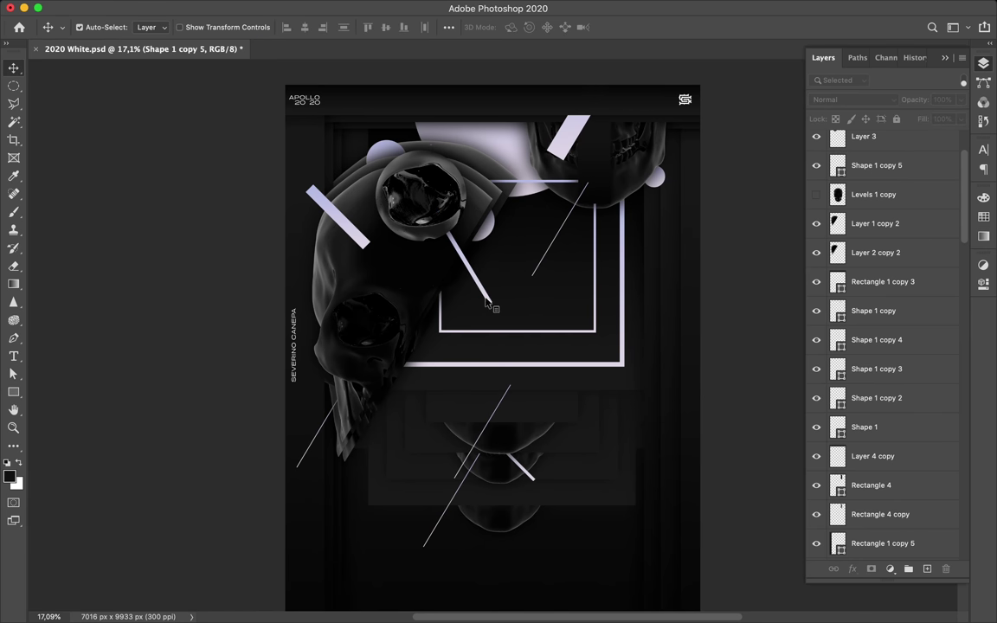
{"action": "left_click_drag", "start_coordinate": [489, 298], "coordinate": [511, 300]}
Nudge the light Shape 2 bar left and shift the thin Shape 1 line up-right.
{"action": "left_click", "coordinate": [342, 216], "text": "ctrl"}
{"action": "key", "text": "ctrl+t"}
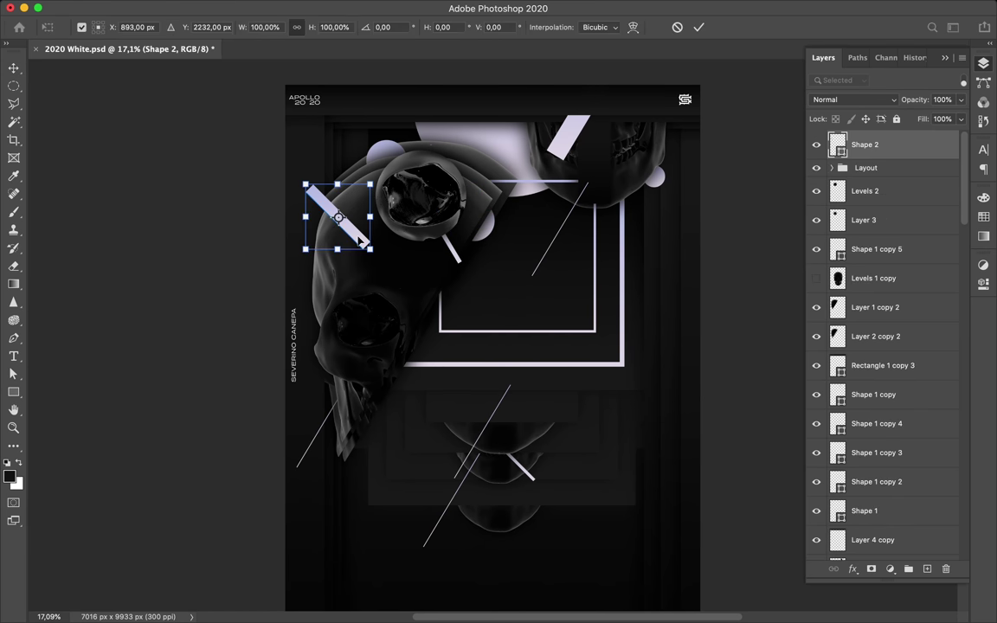
{"action": "key", "text": "Escape"}
{"action": "key", "text": "a"}
{"action": "left_click", "coordinate": [308, 198]}
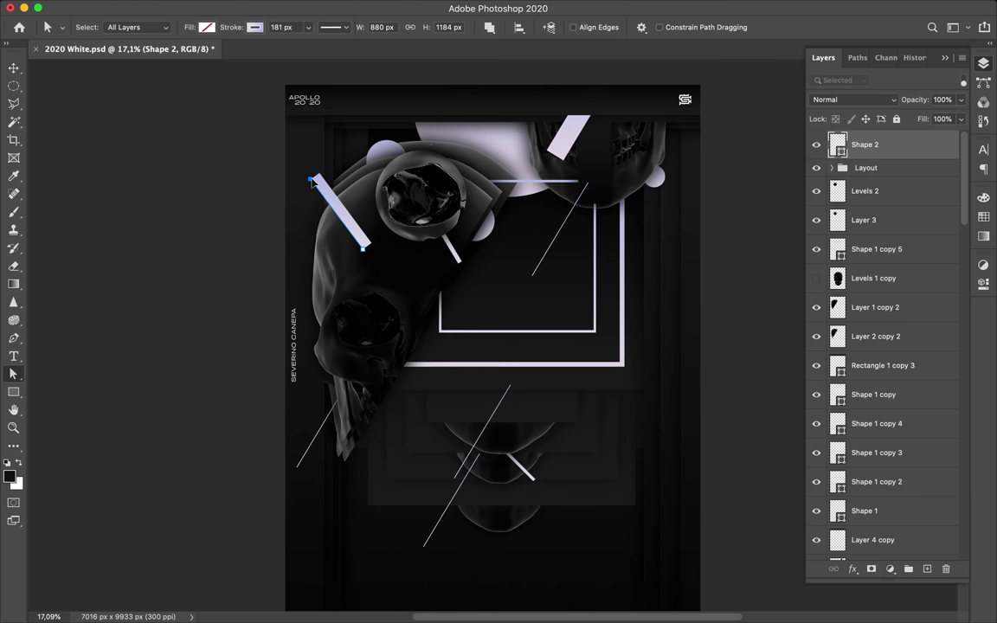
{"action": "key", "text": "v"}
{"action": "left_click_drag", "start_coordinate": [339, 216], "coordinate": [333, 216]}
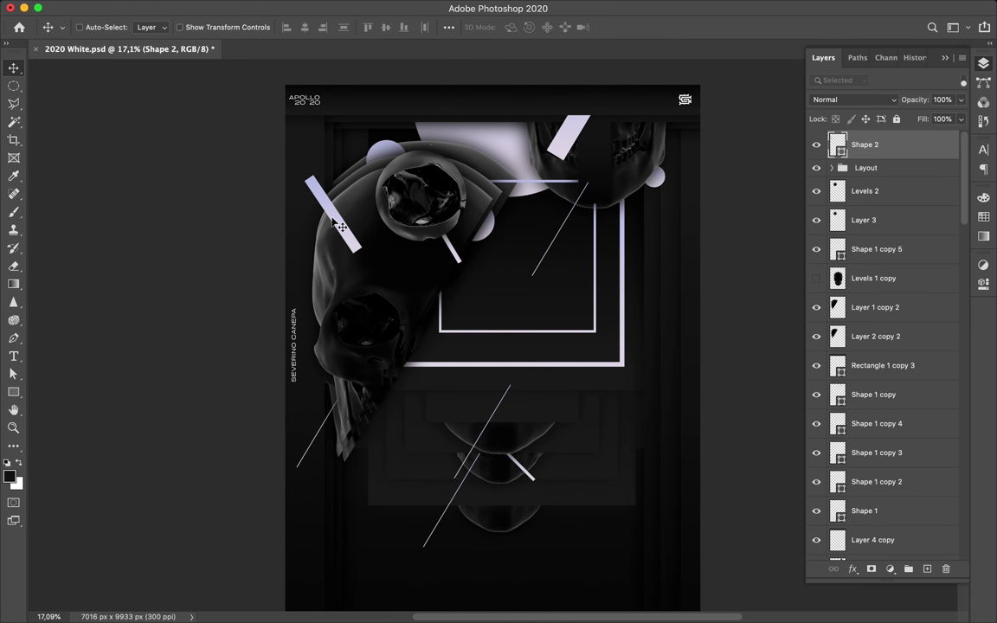
{"action": "left_click", "coordinate": [418, 241], "text": "ctrl"}
{"action": "left_click", "coordinate": [506, 223], "text": "ctrl"}
{"action": "left_click_drag", "start_coordinate": [554, 249], "coordinate": [583, 202]}
Copy a small lavender circle down beside the frame and shrink it.
{"action": "left_click", "coordinate": [487, 247], "text": "ctrl"}
{"action": "mouse_move", "coordinate": [663, 187]}
{"action": "left_mouse_down"}
{"action": "mouse_move", "coordinate": [597, 395]}
{"action": "mouse_move", "coordinate": [609, 404]}
{"action": "left_mouse_up"}
{"action": "key", "text": "ctrl+t"}
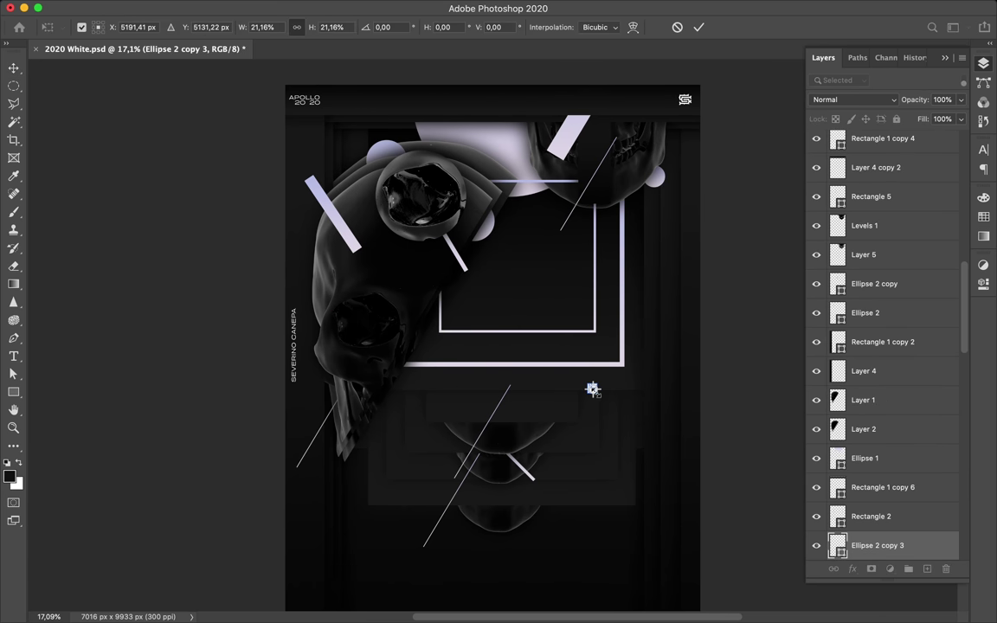
{"action": "key", "text": "Return"}
{"action": "mouse_move", "coordinate": [596, 355]}
{"action": "left_mouse_down"}
{"action": "mouse_move", "coordinate": [594, 376]}
{"action": "mouse_move", "coordinate": [582, 232]}
{"action": "mouse_move", "coordinate": [636, 320]}
{"action": "mouse_move", "coordinate": [607, 352]}
{"action": "left_mouse_up"}
Scatter several more dot copies around and above the nested frames.
{"action": "mouse_move", "coordinate": [596, 345]}
{"action": "left_mouse_down"}
{"action": "mouse_move", "coordinate": [571, 322]}
{"action": "mouse_move", "coordinate": [574, 289]}
{"action": "mouse_move", "coordinate": [577, 304]}
{"action": "mouse_move", "coordinate": [740, 309]}
{"action": "mouse_move", "coordinate": [739, 297]}
{"action": "left_mouse_up"}
{"action": "scroll", "coordinate": [576, 304], "scroll_direction": "up", "scroll_amount": 3}
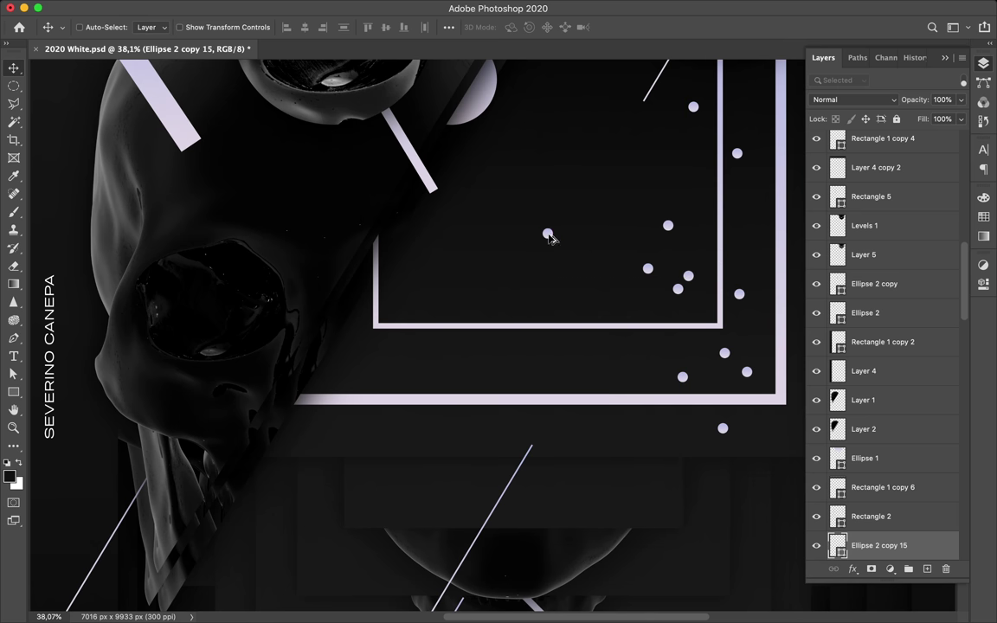
{"action": "scroll", "coordinate": [550, 239], "scroll_direction": "down", "scroll_amount": 2}
{"action": "left_click_drag", "start_coordinate": [536, 261], "coordinate": [590, 190]}
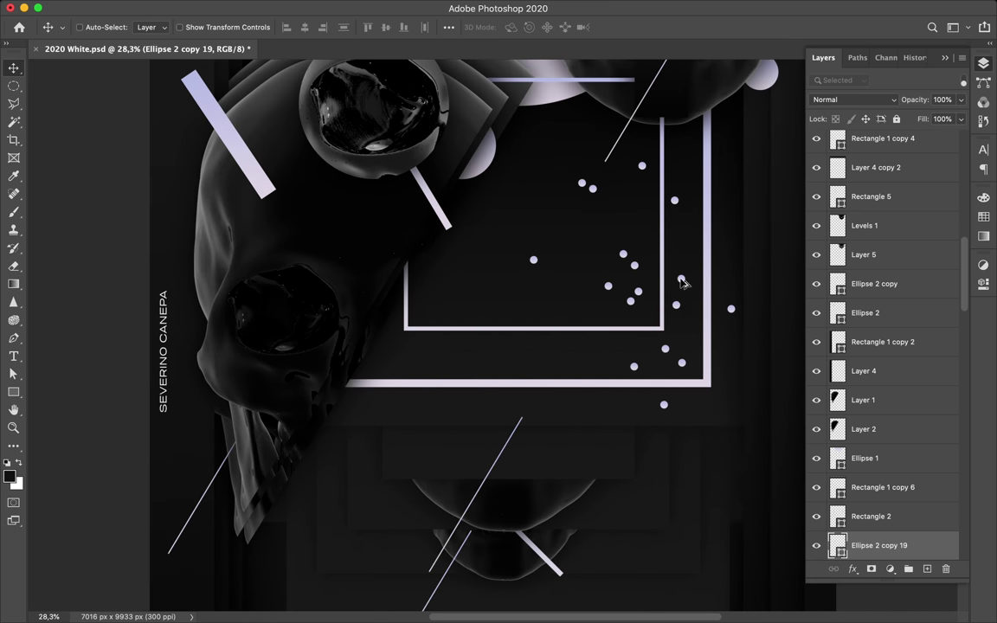
{"action": "mouse_move", "coordinate": [692, 353]}
{"action": "left_mouse_down"}
{"action": "mouse_move", "coordinate": [670, 402]}
{"action": "mouse_move", "coordinate": [675, 378]}
{"action": "left_mouse_up"}
{"action": "scroll", "coordinate": [675, 378], "scroll_direction": "down", "scroll_amount": 3}
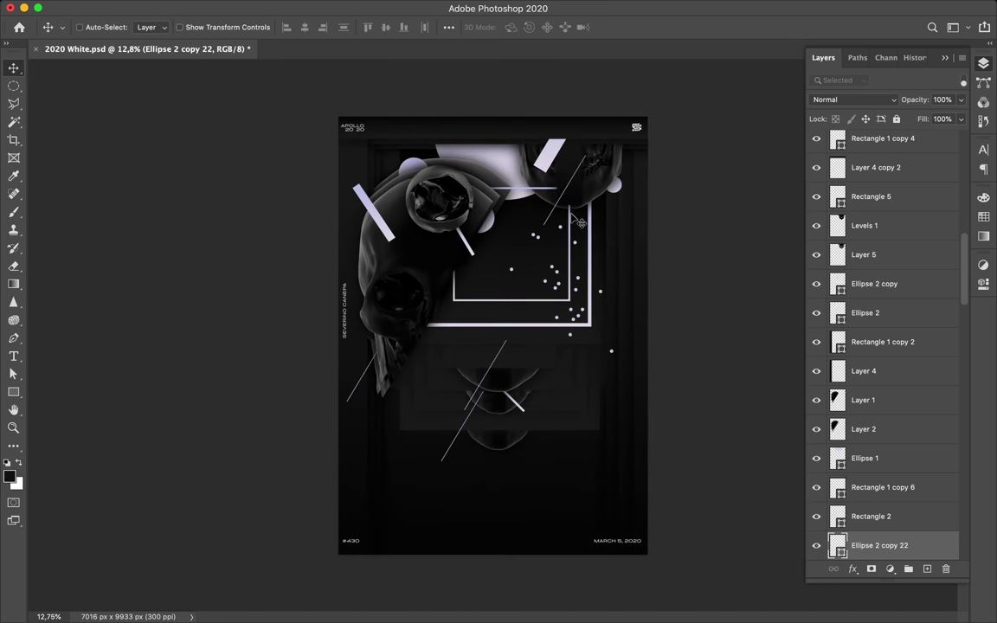
{"action": "scroll", "coordinate": [483, 130], "scroll_direction": "up", "scroll_amount": 2}
Apply Mosaic to Levels 2 copy and move the pixelated block to the top-left.
{"action": "left_click", "coordinate": [324, 8]}
{"action": "left_click", "coordinate": [622, 290]}
{"action": "left_click", "coordinate": [196, 34]}
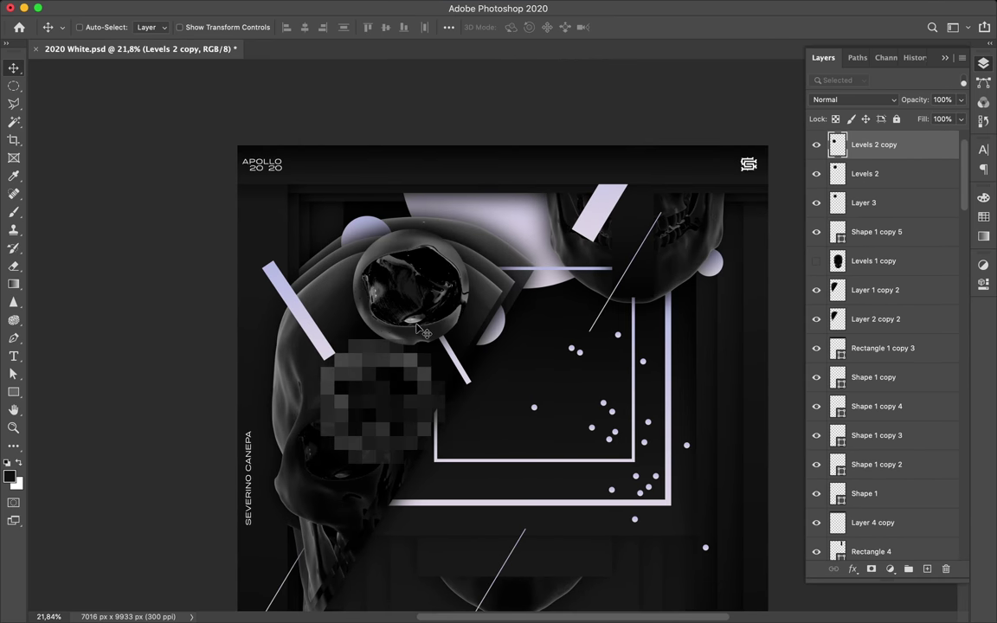
{"action": "left_click_drag", "start_coordinate": [334, 356], "coordinate": [330, 216]}
Place Levels 2 copy among the dot layers and add a copy rotated about 90°.
{"action": "mouse_move", "coordinate": [879, 148]}
{"action": "left_mouse_down"}
{"action": "mouse_move", "coordinate": [890, 572]}
{"action": "mouse_move", "coordinate": [883, 446]}
{"action": "left_mouse_up"}
{"action": "left_click_drag", "start_coordinate": [336, 235], "coordinate": [593, 407]}
{"action": "scroll", "coordinate": [358, 246], "scroll_direction": "down", "scroll_amount": 2}
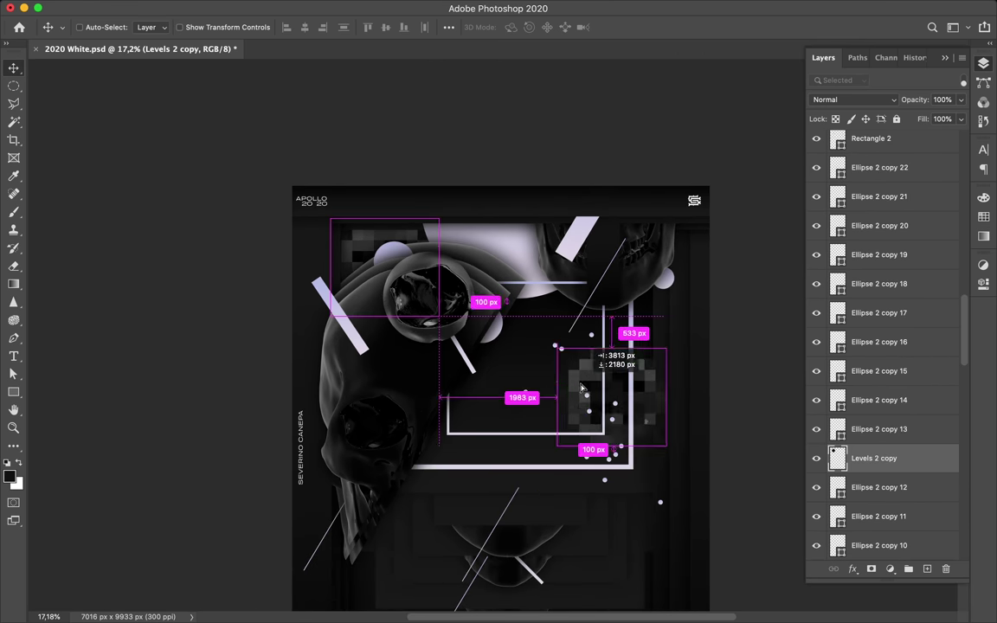
{"action": "mouse_move", "coordinate": [877, 458]}
{"action": "left_mouse_down"}
{"action": "mouse_move", "coordinate": [871, 561]}
{"action": "mouse_move", "coordinate": [874, 217]}
{"action": "left_mouse_up"}
{"action": "key", "text": "ctrl+t"}
{"action": "left_click_drag", "start_coordinate": [518, 357], "coordinate": [651, 353]}
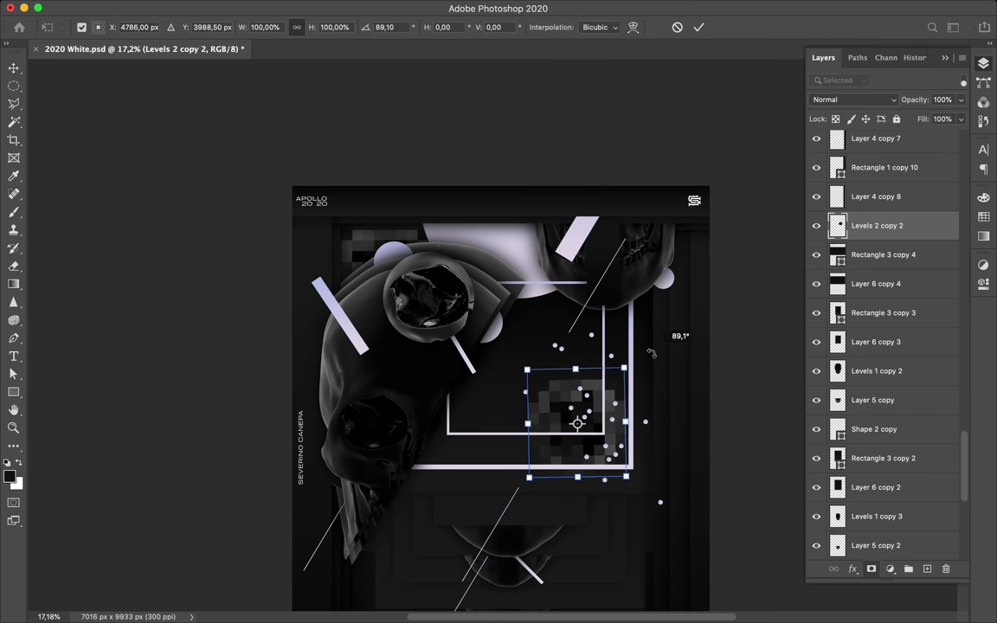
{"action": "left_click_drag", "start_coordinate": [584, 382], "coordinate": [611, 390]}
{"action": "key", "text": "Return"}
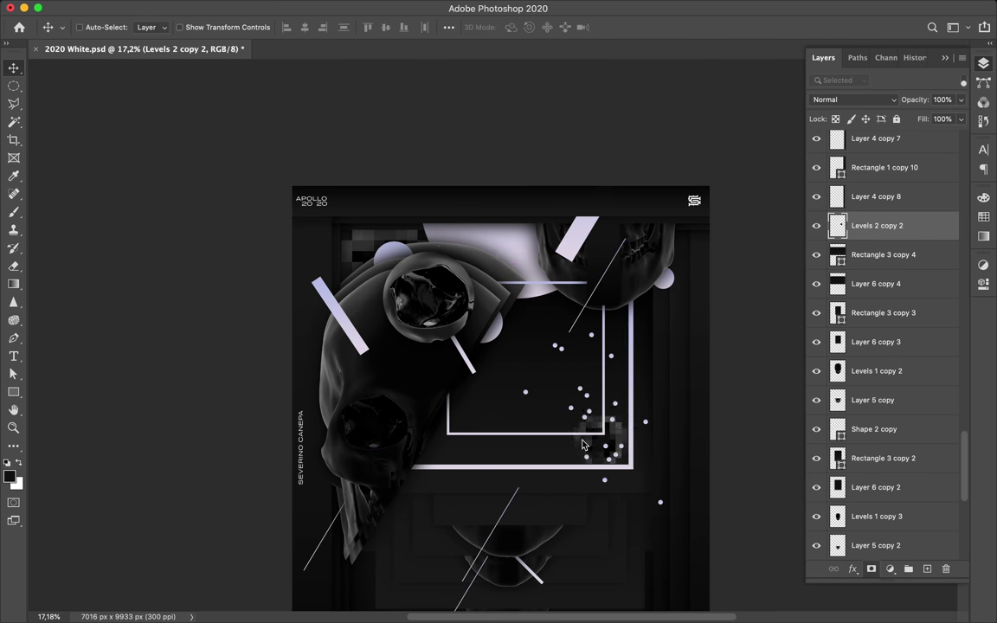
Apply Mosaic to the Layer 1 copy 3 skull piece and move it lower right.
{"action": "scroll", "coordinate": [585, 446], "scroll_direction": "down", "scroll_amount": 1}
{"action": "left_click", "coordinate": [383, 251], "text": "ctrl"}
{"action": "scroll", "coordinate": [899, 173], "scroll_direction": "up", "scroll_amount": 1}
{"action": "left_click", "coordinate": [323, 8]}
{"action": "left_click_drag", "start_coordinate": [372, 247], "coordinate": [601, 468]}
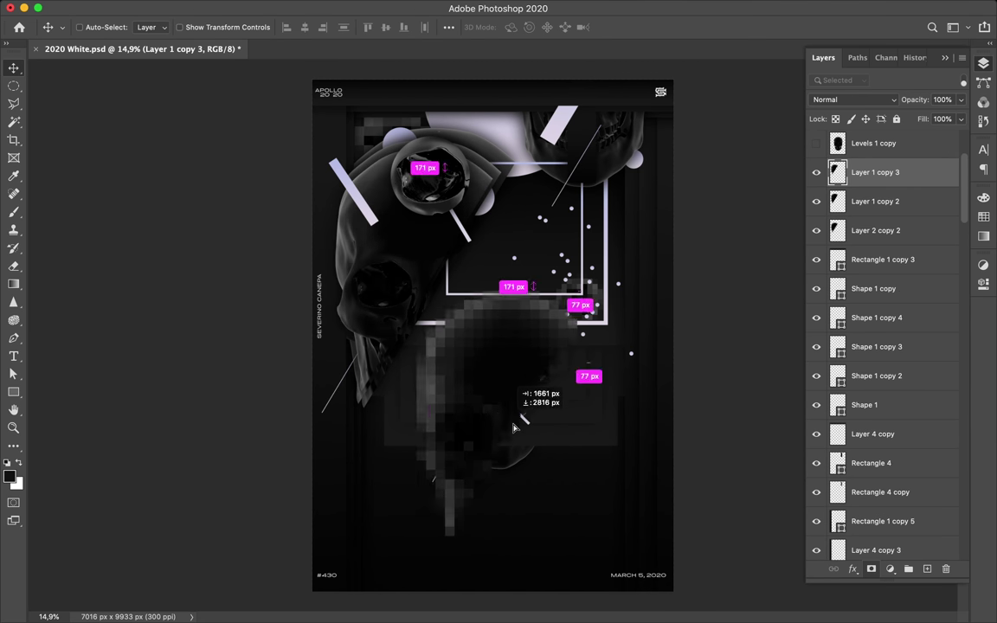
Try rotating, shrinking to about 60% and merging the pixelated skull piece, then undo it.
{"action": "key", "text": "ctrl+t"}
{"action": "left_click_drag", "start_coordinate": [505, 364], "coordinate": [528, 611]}
{"action": "key", "text": "Escape"}
{"action": "left_click_drag", "start_coordinate": [646, 546], "coordinate": [612, 479]}
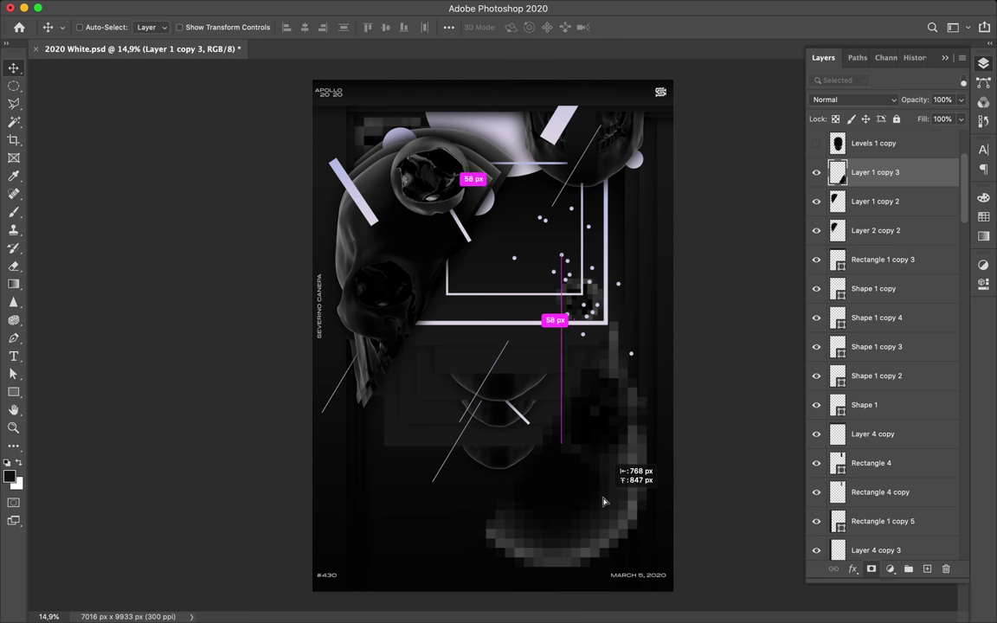
{"action": "key", "text": "ctrl+t"}
{"action": "mouse_move", "coordinate": [522, 508]}
{"action": "left_mouse_down"}
{"action": "mouse_move", "coordinate": [486, 449]}
{"action": "mouse_move", "coordinate": [415, 382]}
{"action": "left_mouse_up"}
{"action": "key", "text": "Return"}
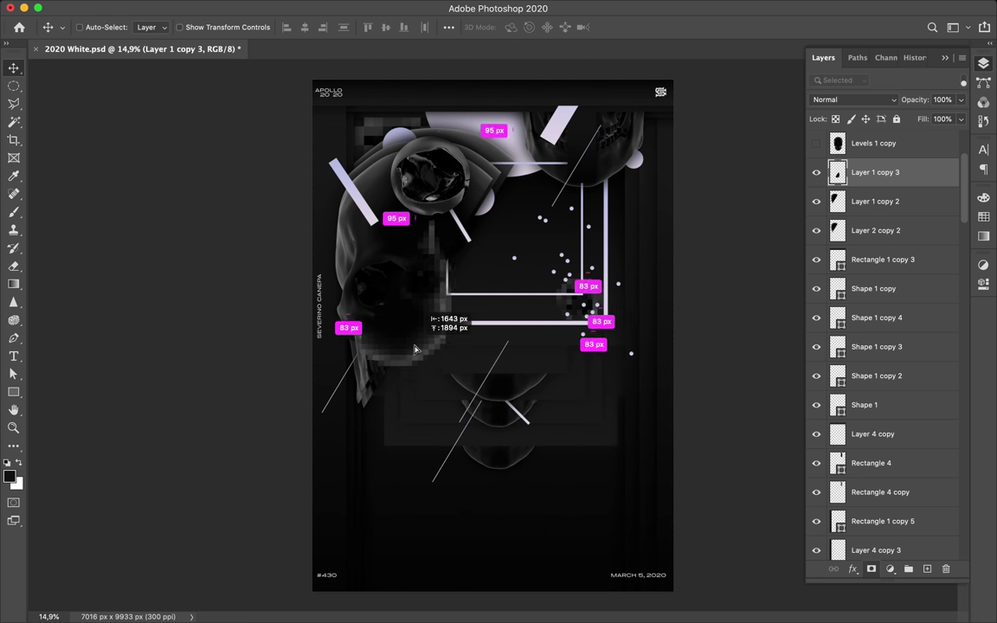
{"action": "key", "text": "ctrl+e"}
{"action": "key", "text": "ctrl+z"}
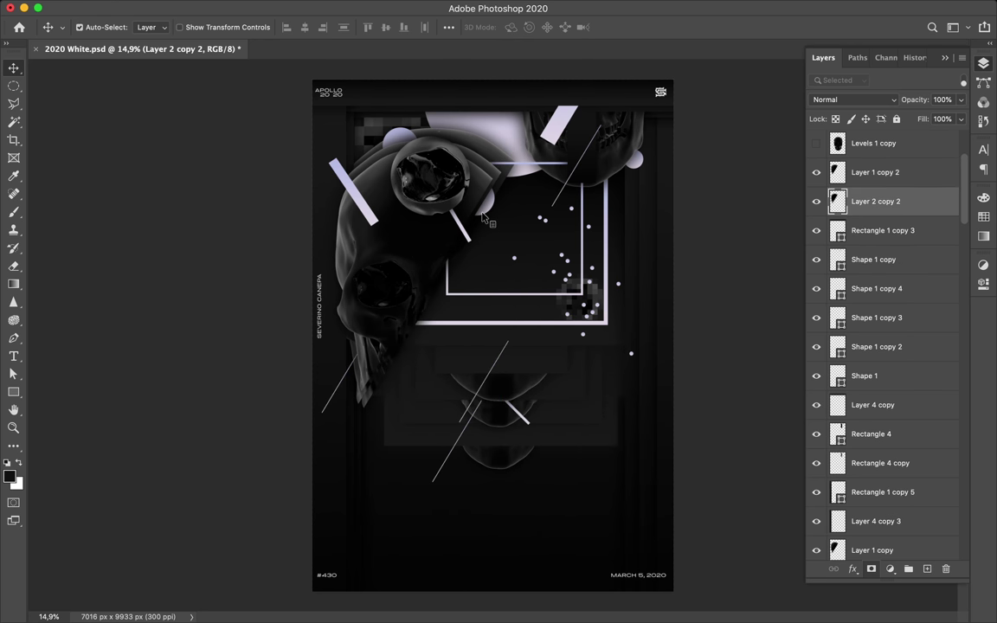
{"action": "left_click_drag", "start_coordinate": [483, 217], "coordinate": [407, 365]}
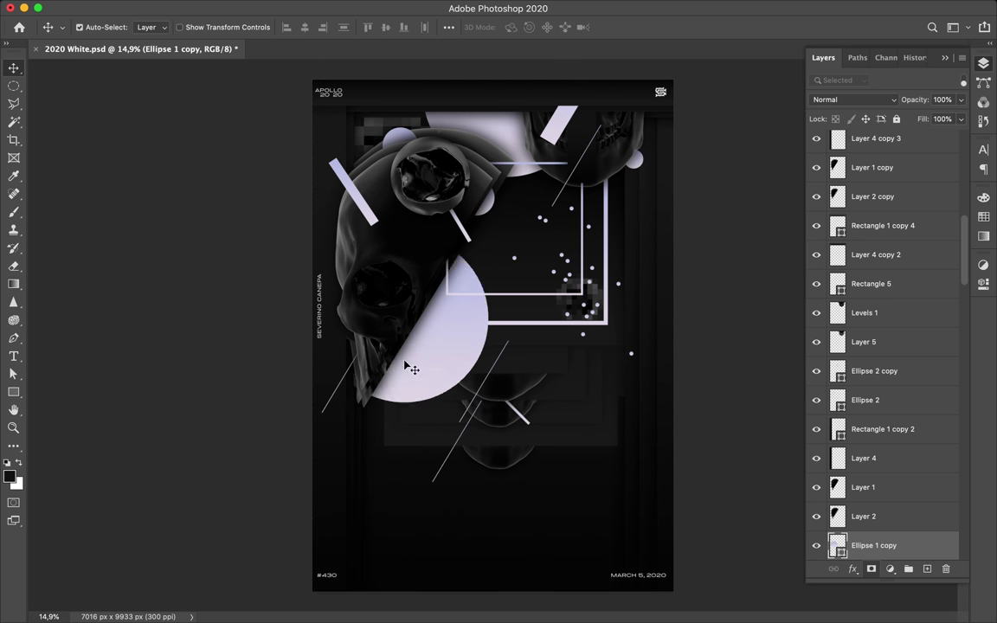
Shrink the circle copy beside the lower skull and move it below Layer 4 copy 8.
{"action": "key", "text": "ctrl+t"}
{"action": "left_click_drag", "start_coordinate": [485, 398], "coordinate": [459, 338]}
{"action": "key", "text": "Return"}
{"action": "mouse_move", "coordinate": [424, 298]}
{"action": "left_mouse_down"}
{"action": "mouse_move", "coordinate": [417, 378]}
{"action": "mouse_move", "coordinate": [461, 389]}
{"action": "left_mouse_up"}
{"action": "scroll", "coordinate": [878, 243], "scroll_direction": "down", "scroll_amount": 5}
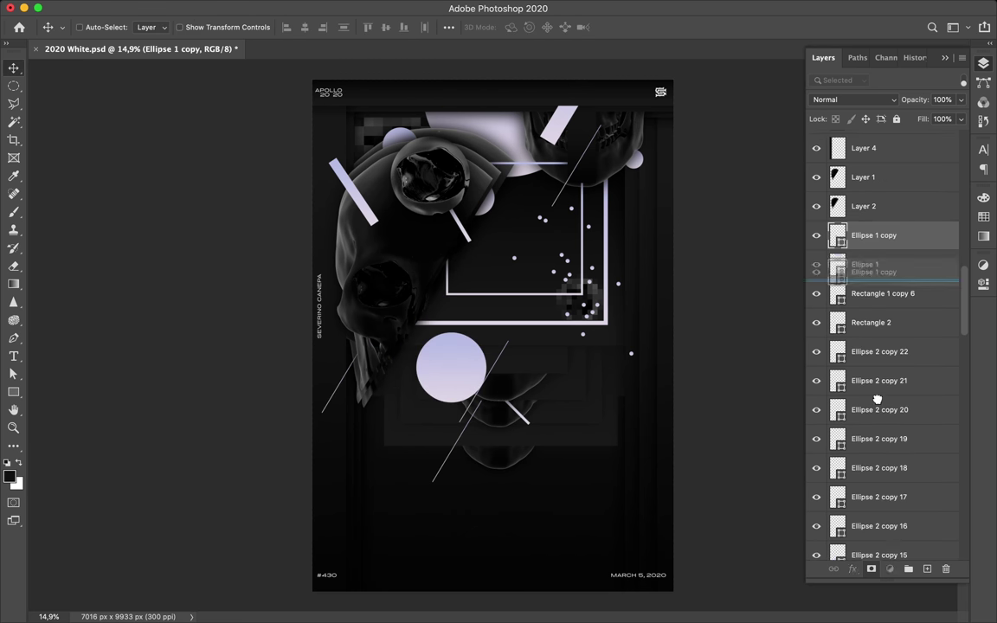
{"action": "mouse_move", "coordinate": [879, 243]}
{"action": "left_mouse_down"}
{"action": "mouse_move", "coordinate": [881, 532]}
{"action": "mouse_move", "coordinate": [874, 507]}
{"action": "left_mouse_up"}
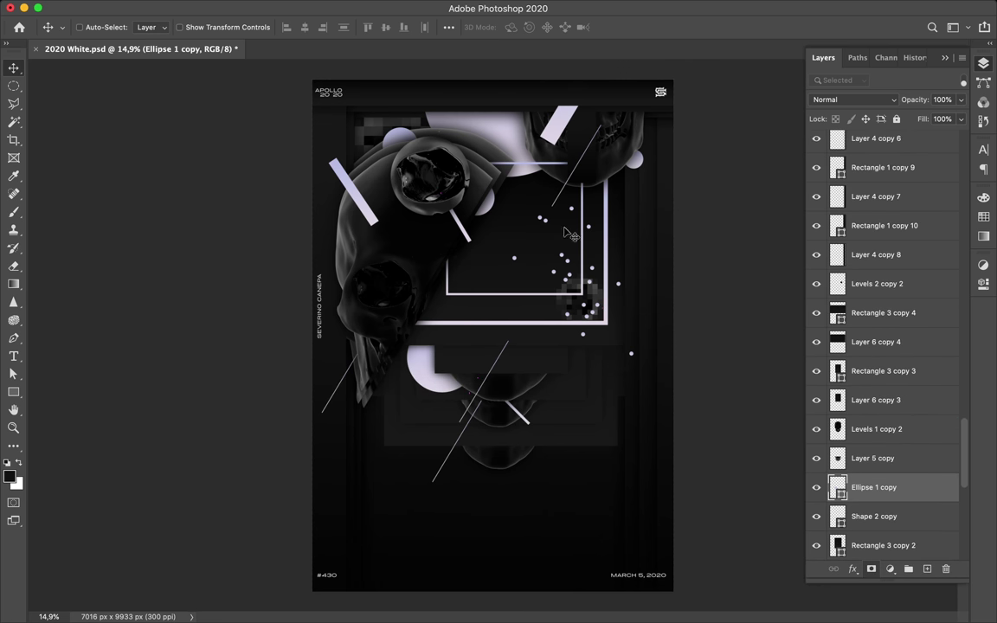
Add pixelated circle copies at the right edge, above Rectangle 1 copy 10 and copy 9.
{"action": "left_click_drag", "start_coordinate": [511, 236], "coordinate": [667, 285]}
{"action": "left_click", "coordinate": [324, 8]}
{"action": "left_click_drag", "start_coordinate": [597, 422], "coordinate": [623, 227]}
{"action": "mouse_move", "coordinate": [878, 488]}
{"action": "left_mouse_down"}
{"action": "mouse_move", "coordinate": [868, 235]}
{"action": "mouse_move", "coordinate": [868, 262]}
{"action": "left_mouse_up"}
{"action": "left_click_drag", "start_coordinate": [630, 225], "coordinate": [649, 227]}
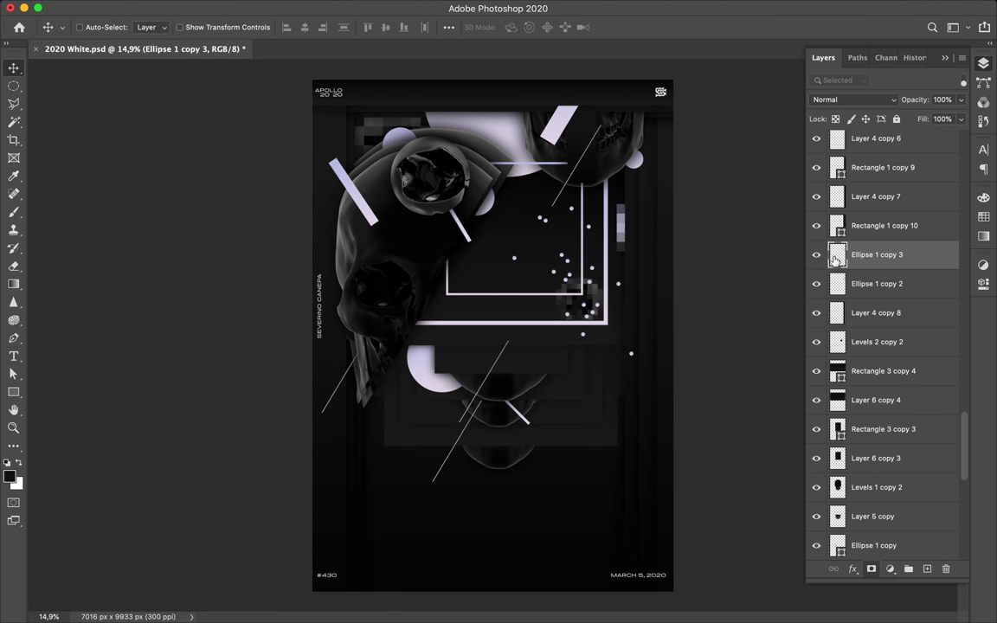
{"action": "left_click_drag", "start_coordinate": [875, 254], "coordinate": [853, 157]}
{"action": "scroll", "coordinate": [848, 216], "scroll_direction": "up", "scroll_amount": 2}
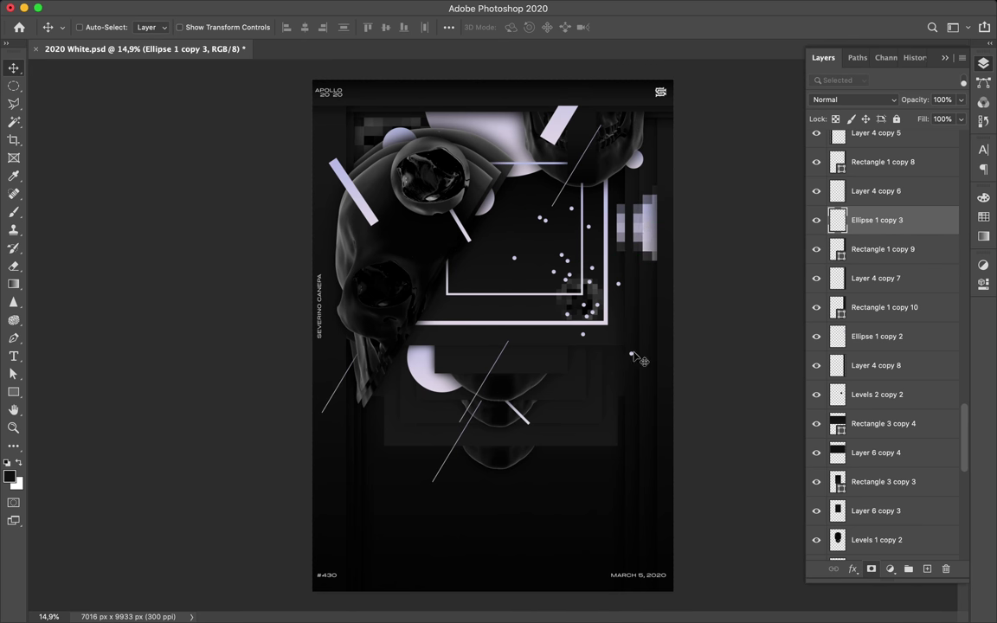
Add pixelated circle copies 4 and 5 near the poster top, tucked behind the top skull.
{"action": "mouse_move", "coordinate": [655, 249]}
{"action": "left_mouse_down"}
{"action": "mouse_move", "coordinate": [649, 237]}
{"action": "mouse_move", "coordinate": [414, 211]}
{"action": "left_mouse_up"}
{"action": "left_click_drag", "start_coordinate": [874, 285], "coordinate": [912, 179]}
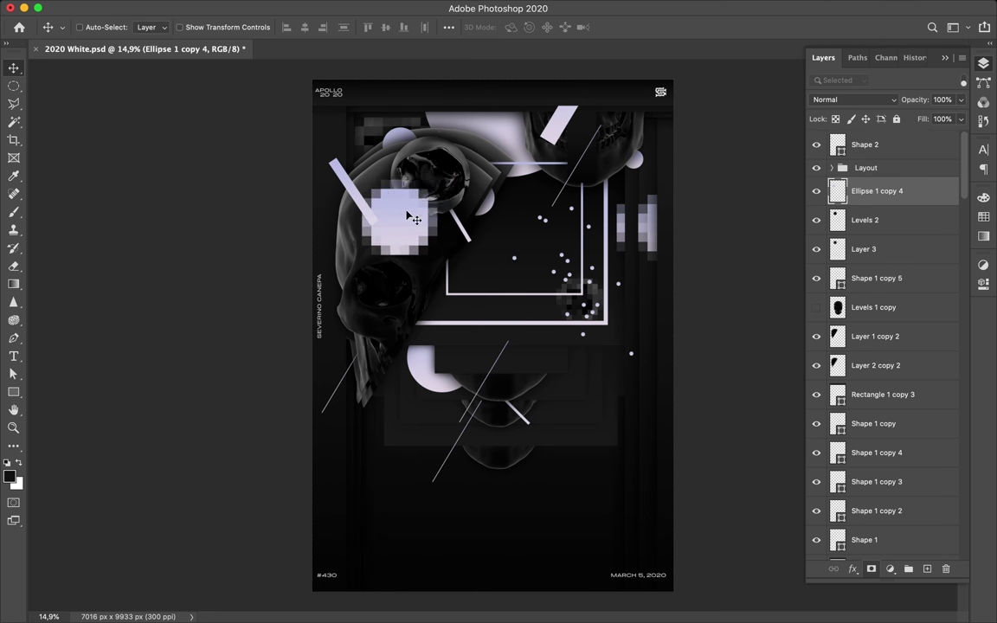
{"action": "key", "text": "ctrl+bracketleft"}
{"action": "mouse_move", "coordinate": [410, 218]}
{"action": "left_mouse_down"}
{"action": "mouse_move", "coordinate": [435, 224]}
{"action": "mouse_move", "coordinate": [537, 173]}
{"action": "left_mouse_up"}
{"action": "left_click_drag", "start_coordinate": [877, 220], "coordinate": [884, 455]}
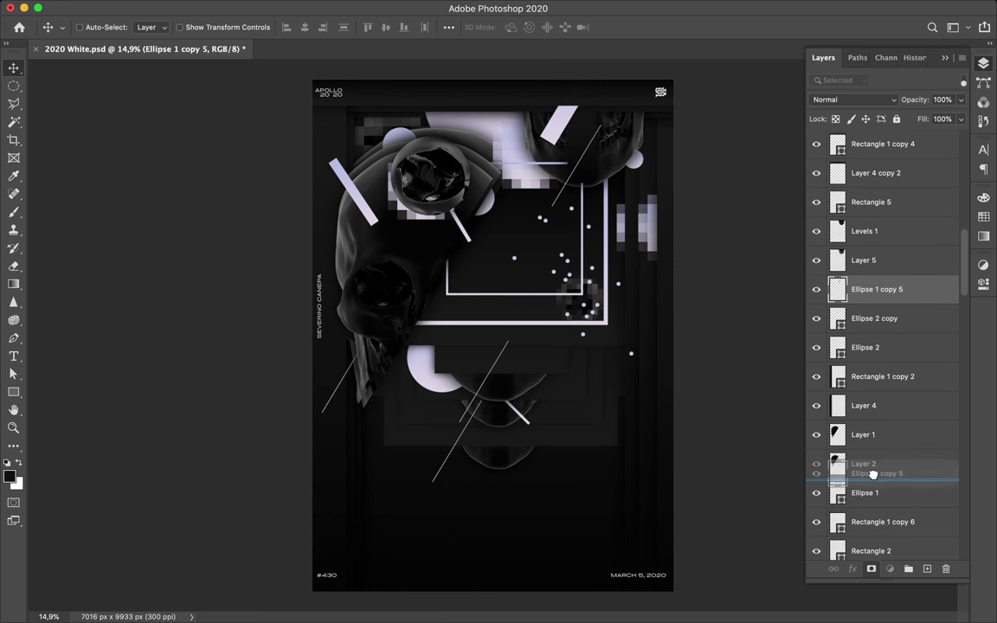
{"action": "left_click_drag", "start_coordinate": [883, 454], "coordinate": [875, 472]}
{"action": "left_click_drag", "start_coordinate": [559, 204], "coordinate": [534, 177]}
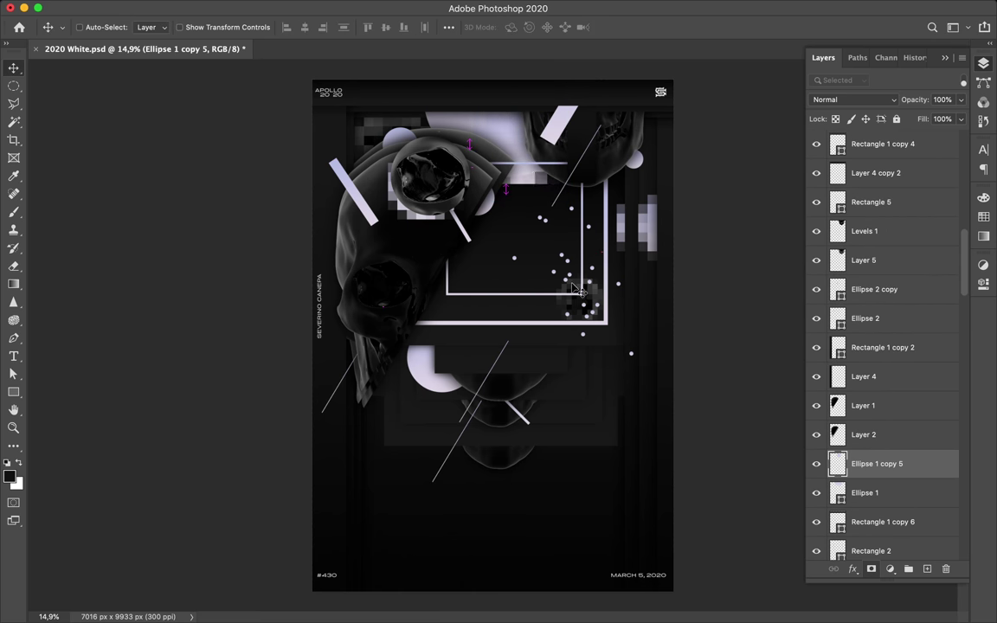
{"action": "left_click", "coordinate": [871, 201]}
Shorten the inner frame Rectangle 5 and pull up Rectangle 2's bottom edge.
{"action": "key", "text": "ctrl+t"}
{"action": "left_click_drag", "start_coordinate": [514, 295], "coordinate": [514, 223]}
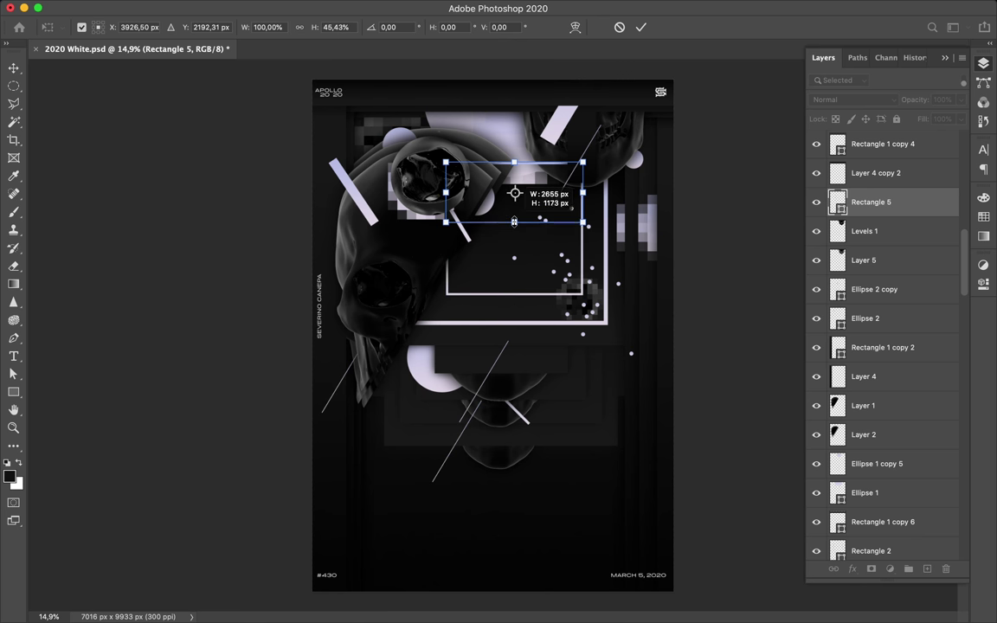
{"action": "key", "text": "Return"}
{"action": "left_click", "coordinate": [533, 294], "text": "ctrl"}
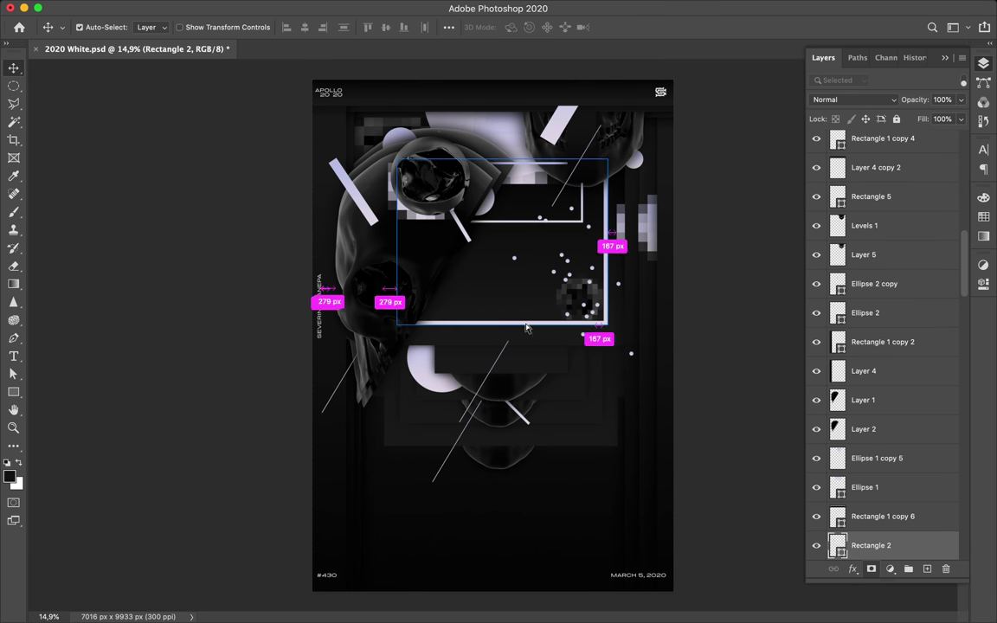
{"action": "key", "text": "ctrl+t"}
{"action": "left_click_drag", "start_coordinate": [513, 325], "coordinate": [513, 253]}
{"action": "key", "text": "Return"}
Select the lower skull layers and move them further down the poster.
{"action": "left_click", "coordinate": [512, 253], "text": "ctrl"}
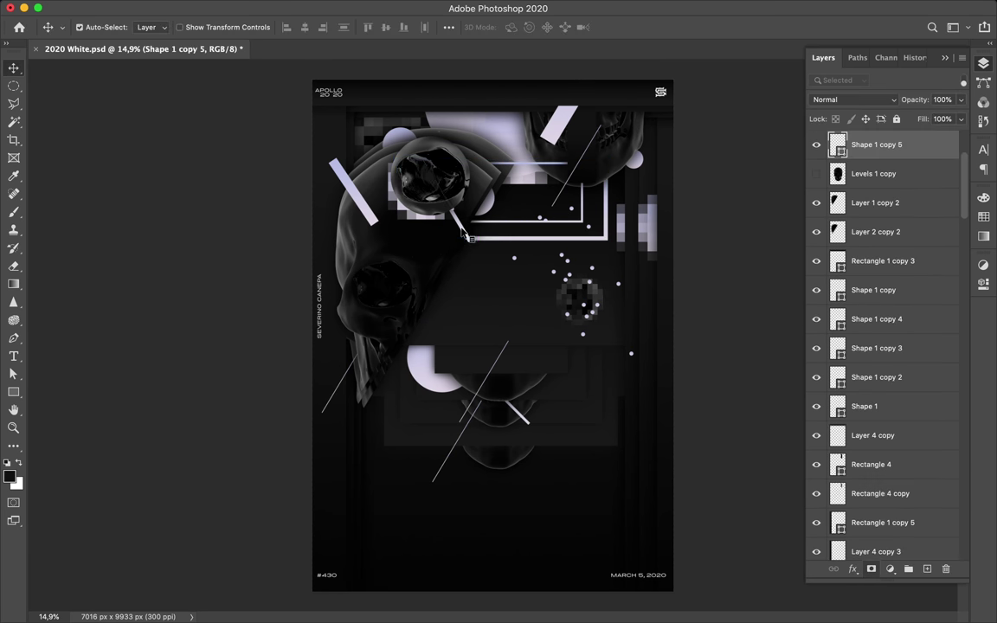
{"action": "left_click", "coordinate": [479, 232], "text": "ctrl"}
{"action": "scroll", "coordinate": [903, 355], "scroll_direction": "down", "scroll_amount": 5}
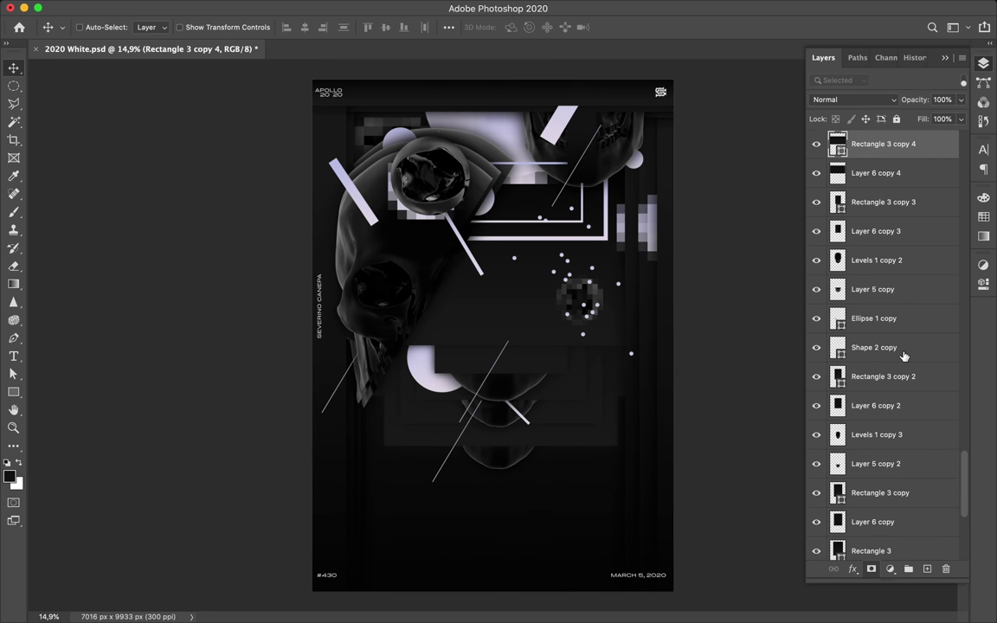
{"action": "scroll", "coordinate": [903, 355], "scroll_direction": "down", "scroll_amount": 8}
{"action": "left_click", "coordinate": [870, 491], "text": "shift"}
{"action": "mouse_move", "coordinate": [519, 391]}
{"action": "left_mouse_down"}
{"action": "mouse_move", "coordinate": [516, 338]}
{"action": "mouse_move", "coordinate": [512, 382]}
{"action": "mouse_move", "coordinate": [518, 368]}
{"action": "mouse_move", "coordinate": [509, 371]}
{"action": "left_mouse_up"}
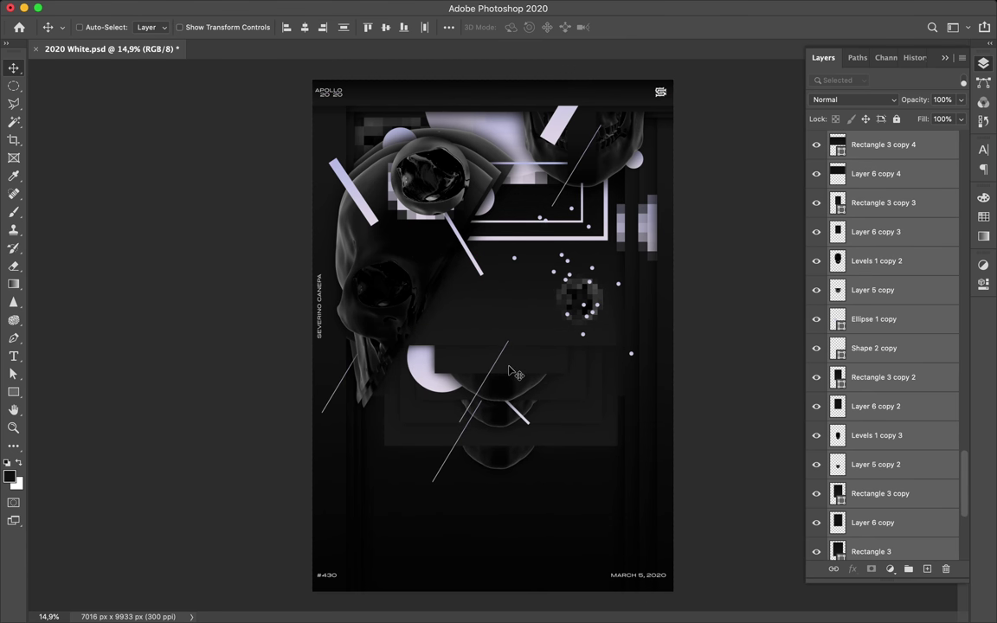
{"action": "left_click_drag", "start_coordinate": [509, 371], "coordinate": [502, 440]}
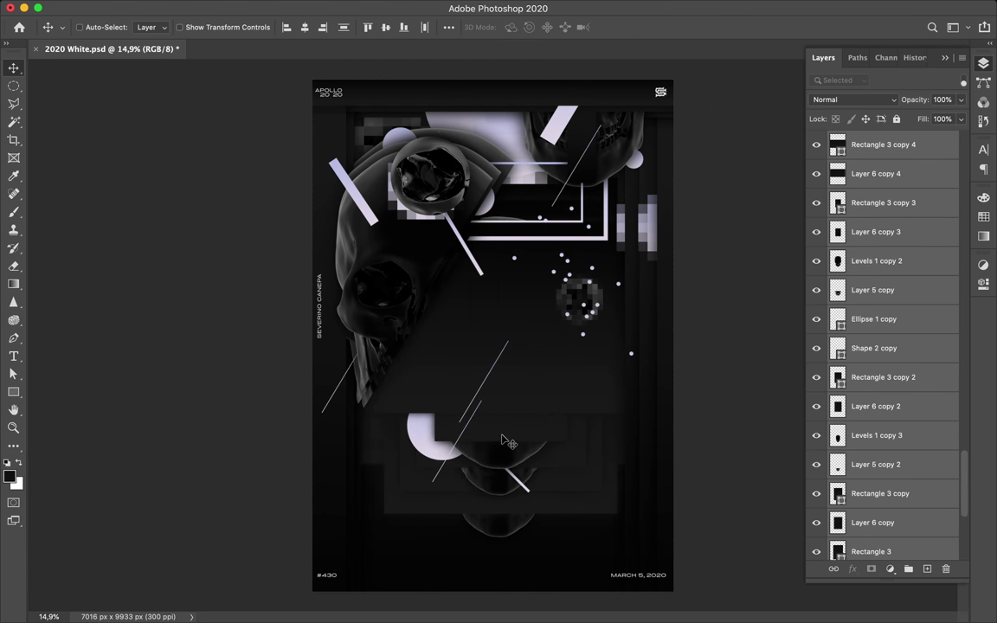
Stretch the outer frame Rectangle 2 downward to 273.31% height and save the poster.
{"action": "left_click", "coordinate": [615, 269], "text": "ctrl"}
{"action": "key", "text": "ctrl+t"}
{"action": "left_click_drag", "start_coordinate": [501, 223], "coordinate": [502, 381]}
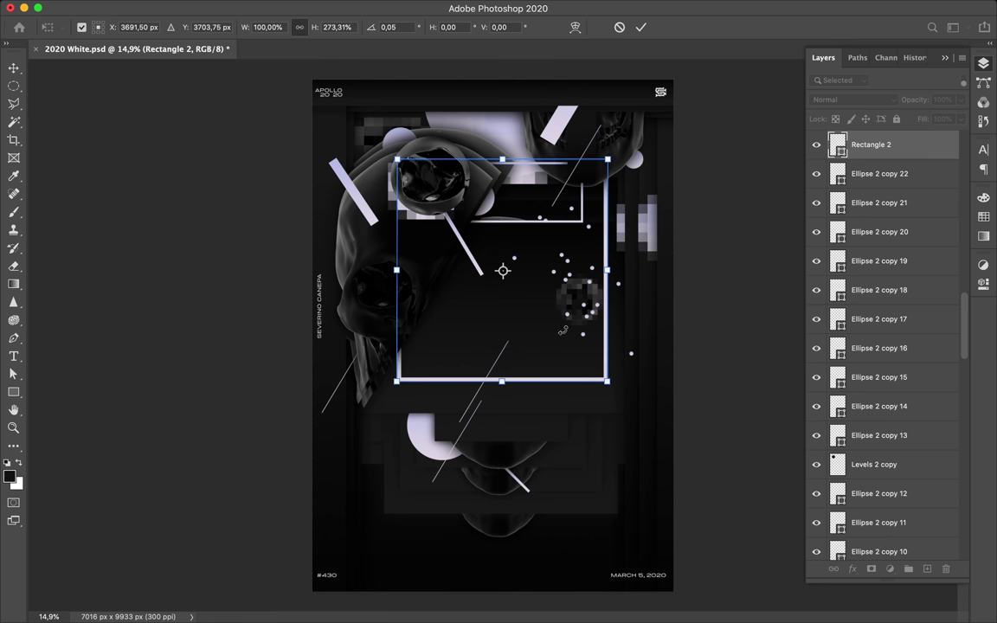
{"action": "key", "text": "Return"}
{"action": "key", "text": "ctrl+s"}
{"action": "left_click", "coordinate": [724, 12]}
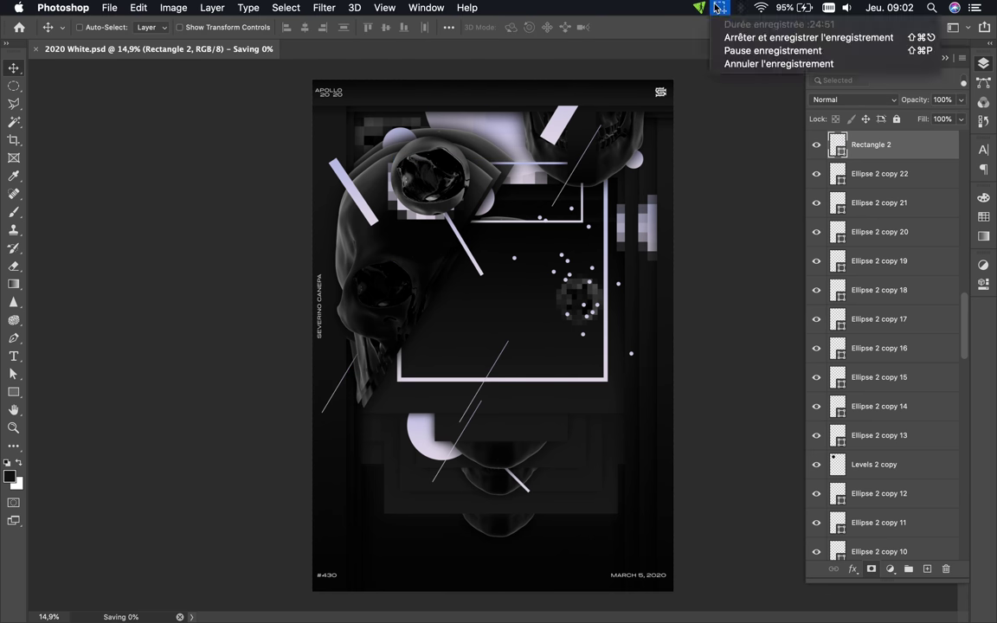